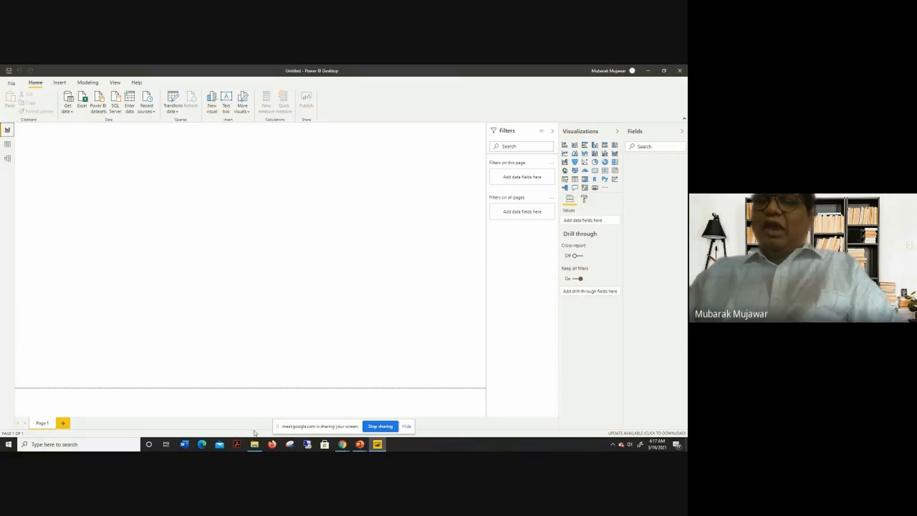
# Step: Move the screen-sharing notice clear of the taskbar and collapse the Fields, Visualizations and Filters panes
pyautogui.click(343, 444)
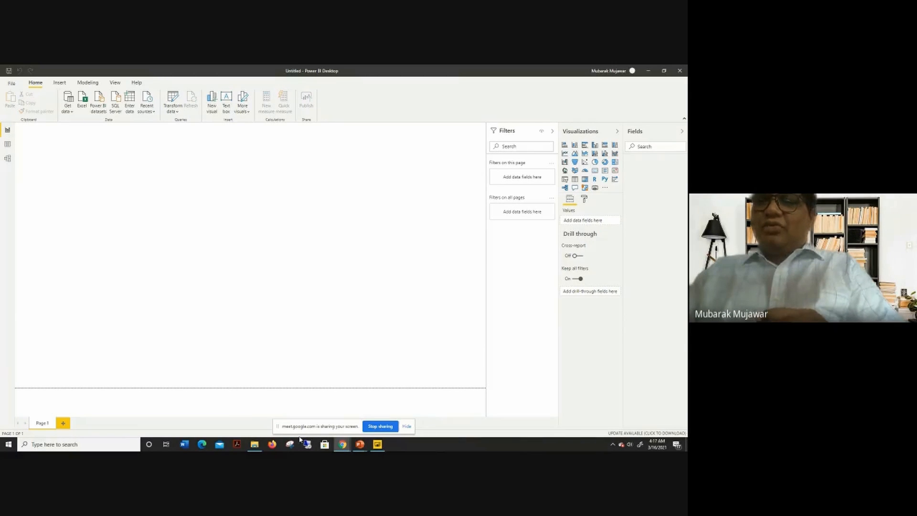
pyautogui.moveTo(280, 428); pyautogui.dragTo(293, 408)
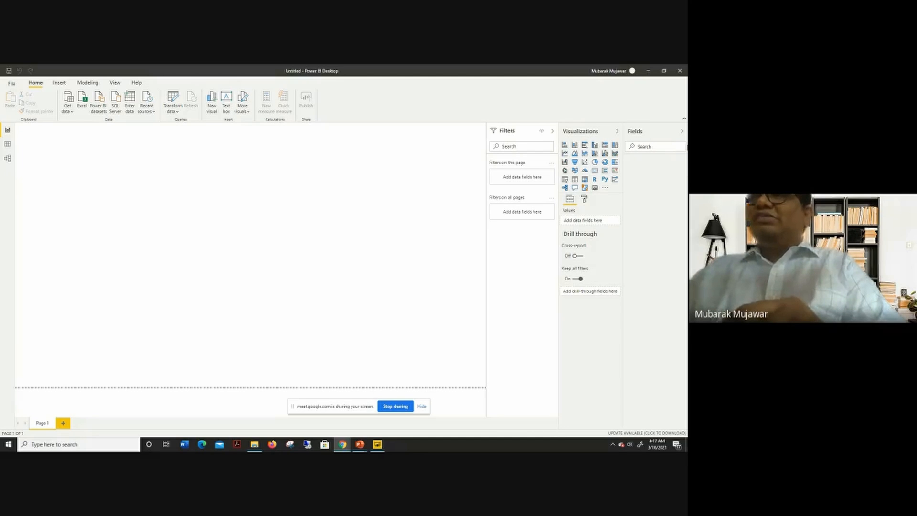
pyautogui.click(682, 133)
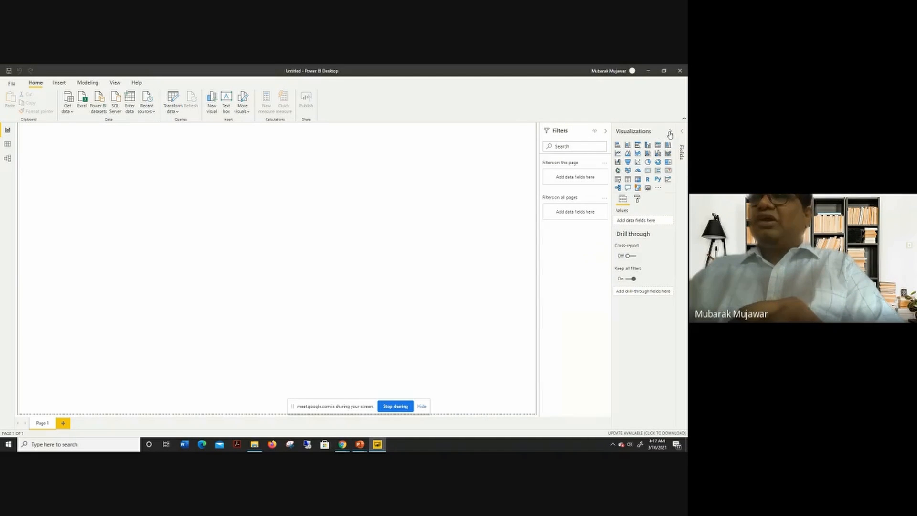
pyautogui.click(669, 132)
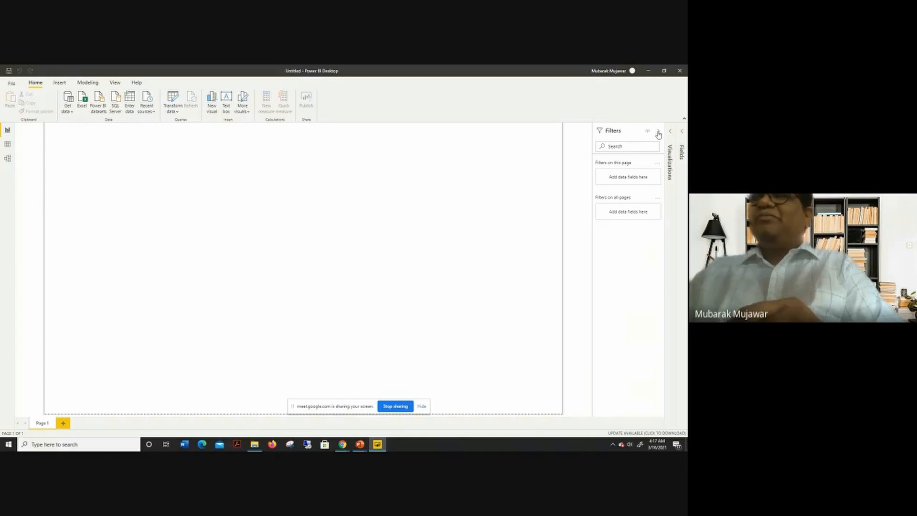
pyautogui.click(658, 133)
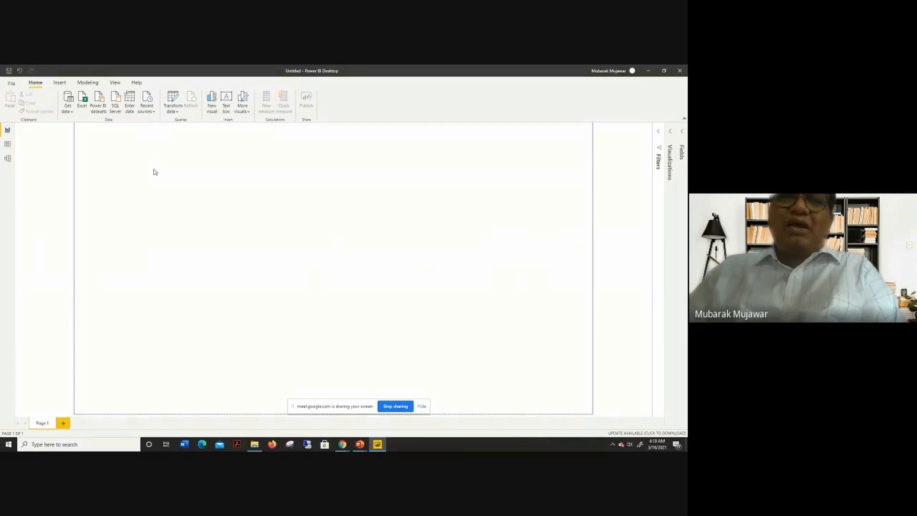
# Step: Examine the empty Report, Data and Model views in turn, ending on the Model view
pyautogui.click(7, 144)
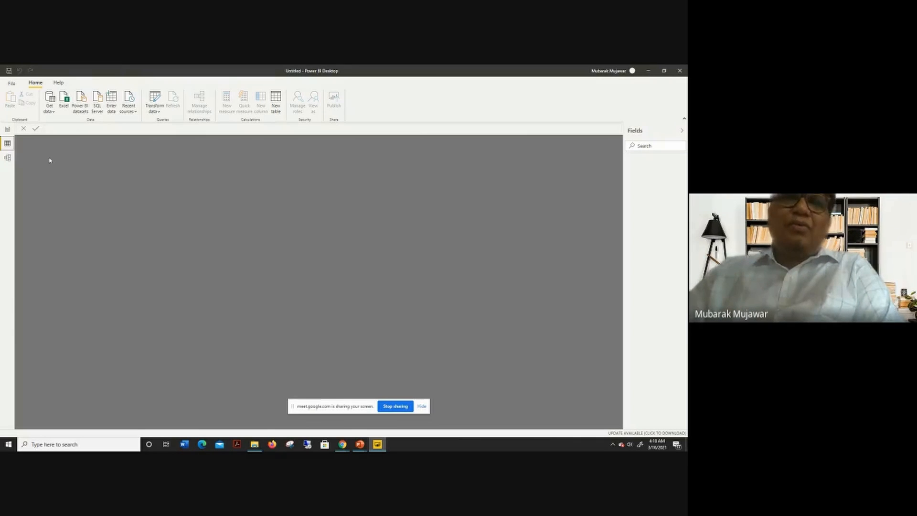
pyautogui.click(9, 158)
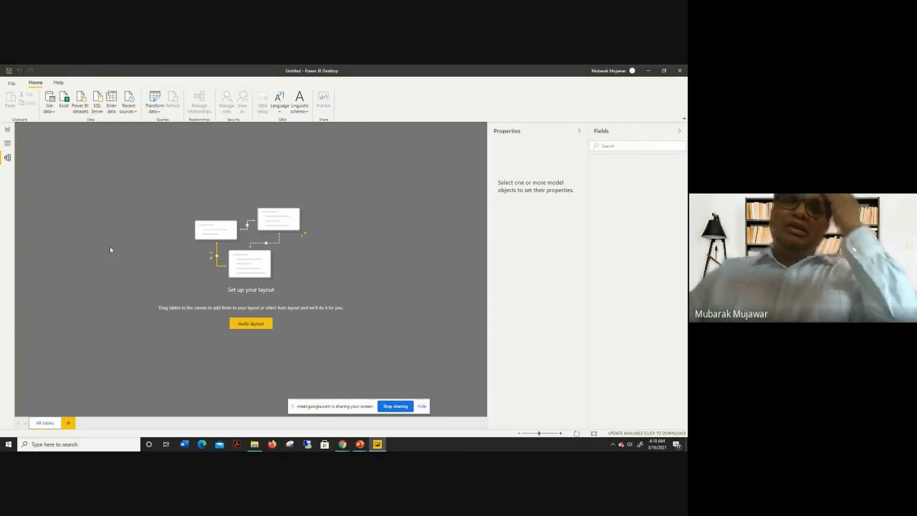
pyautogui.click(7, 130)
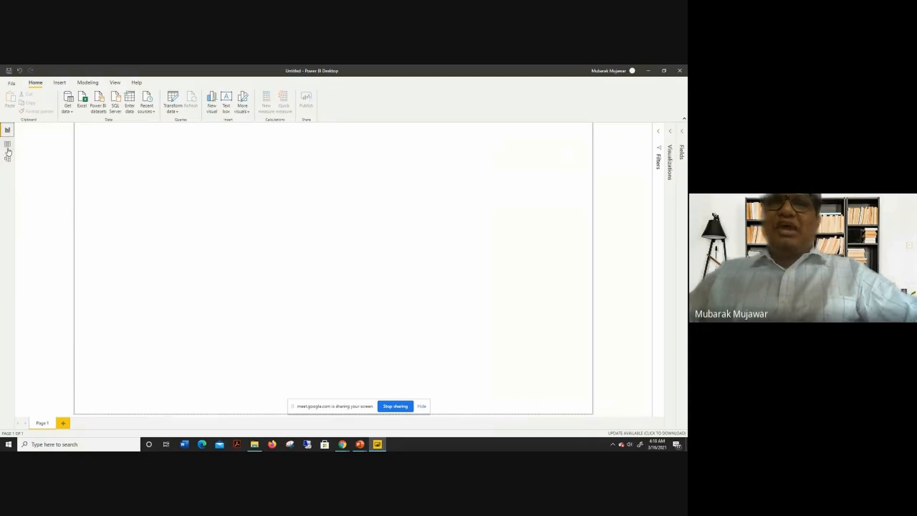
pyautogui.click(8, 146)
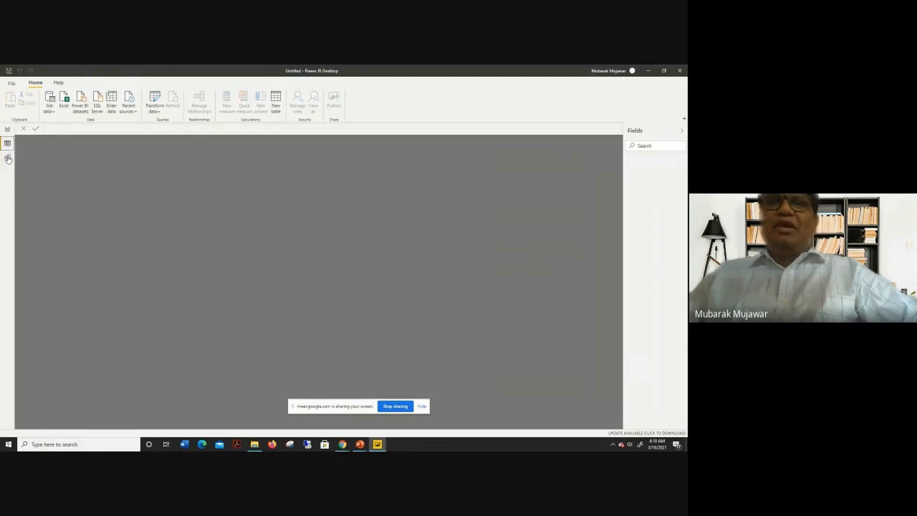
pyautogui.click(8, 158)
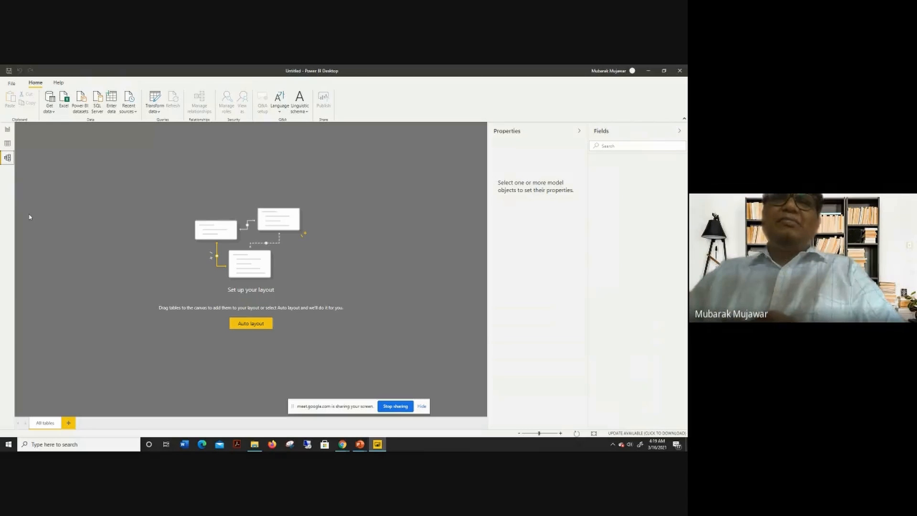
pyautogui.click(7, 130)
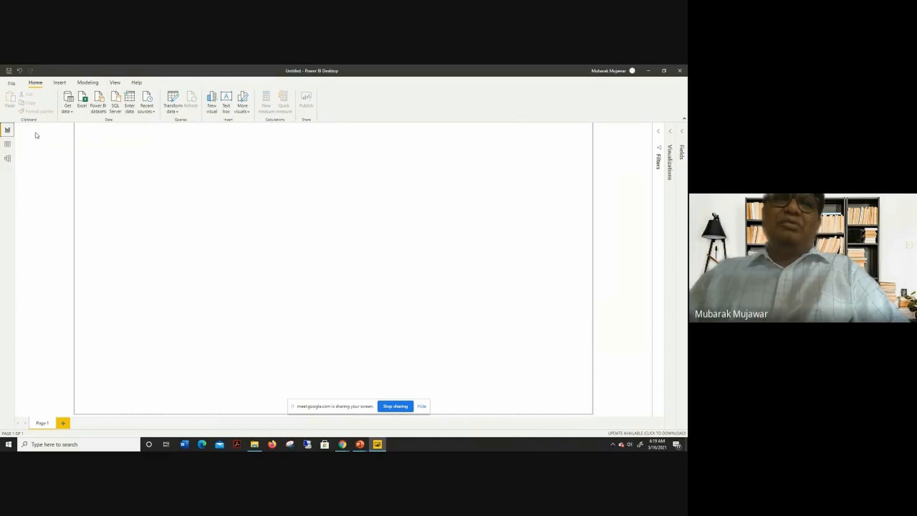
pyautogui.click(8, 145)
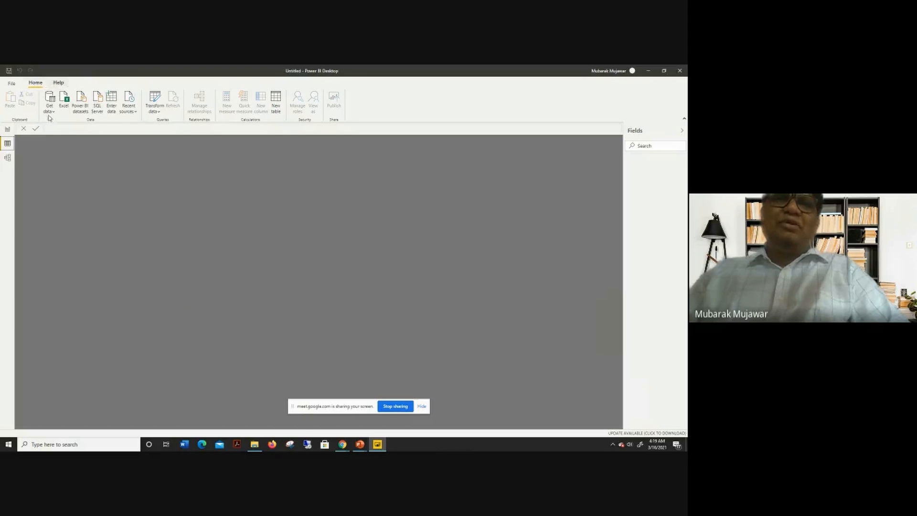
pyautogui.click(7, 159)
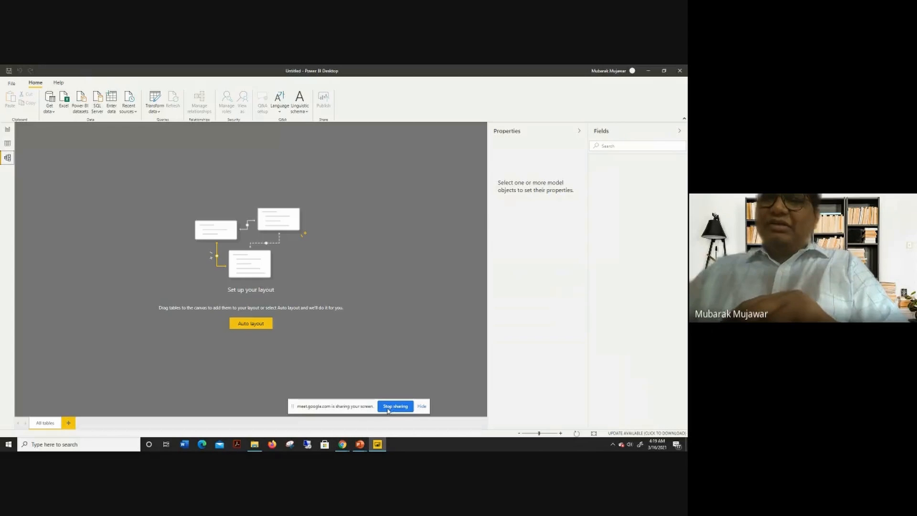
# Step: Switch to the Google Meet window, pin the presentation from the participant list, and return to Power BI Desktop
pyautogui.moveTo(342, 444)
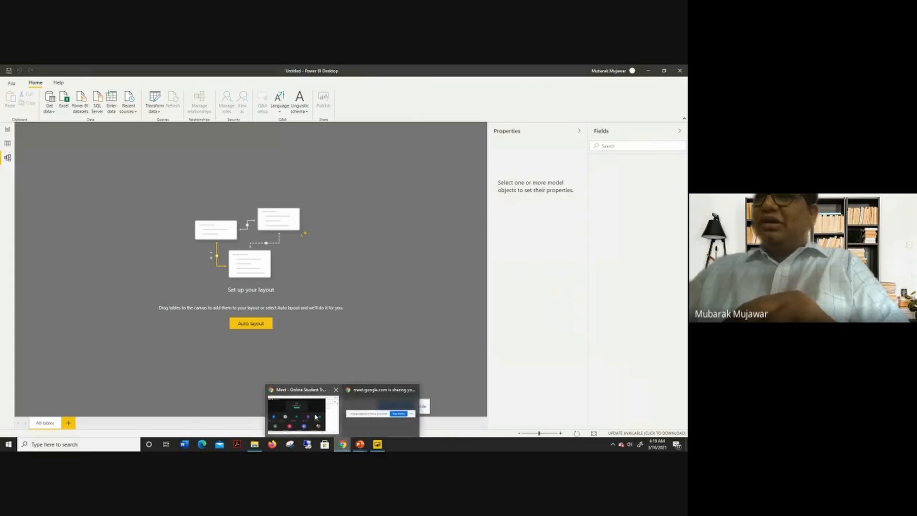
pyautogui.click(315, 417)
pyautogui.click(603, 122)
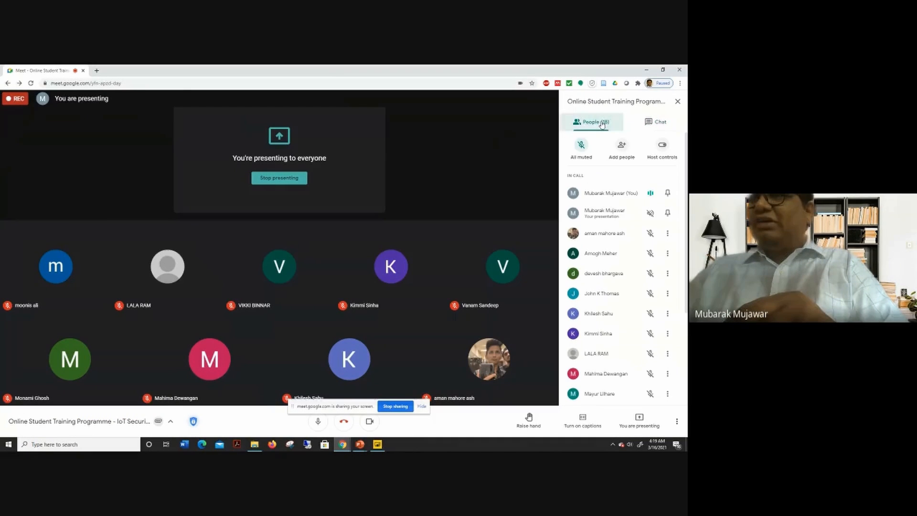
pyautogui.click(667, 213)
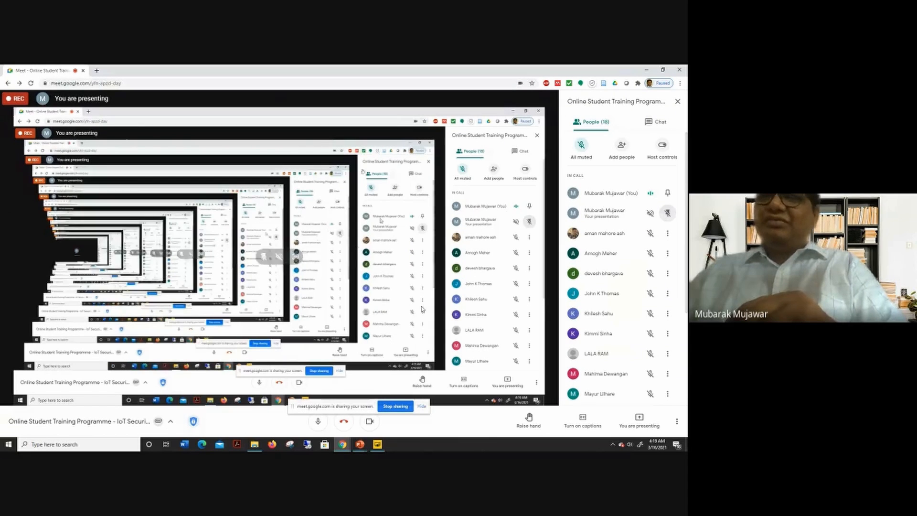
pyautogui.hotkey('alt', 'Tab')
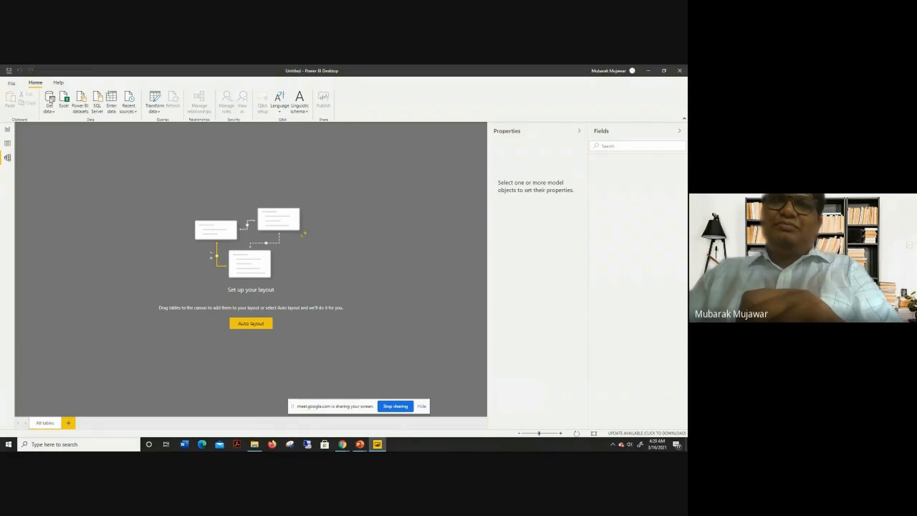
# Step: Open Get Data and examine the connectors in the File, Database, Power Platform, Azure, Online Services and Other categories
pyautogui.click(49, 102)
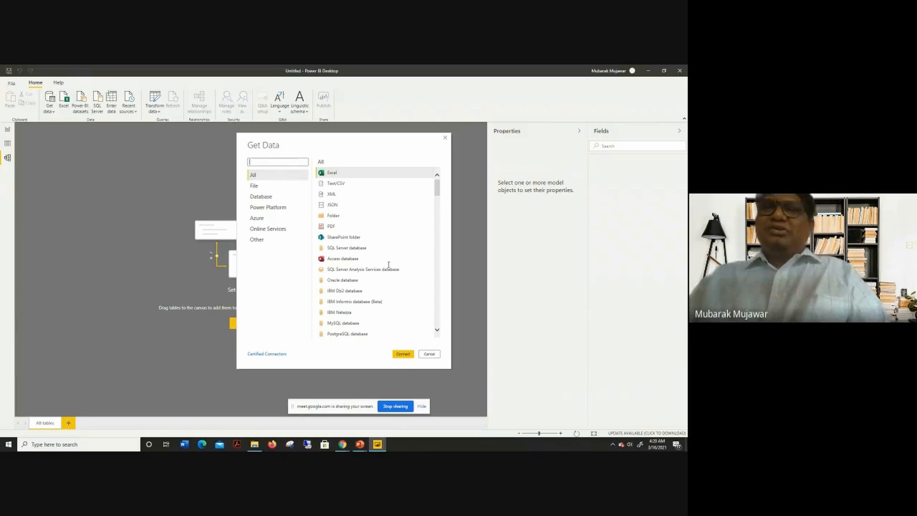
pyautogui.scroll(-20, 377, 268)
pyautogui.scroll(20, 394, 274)
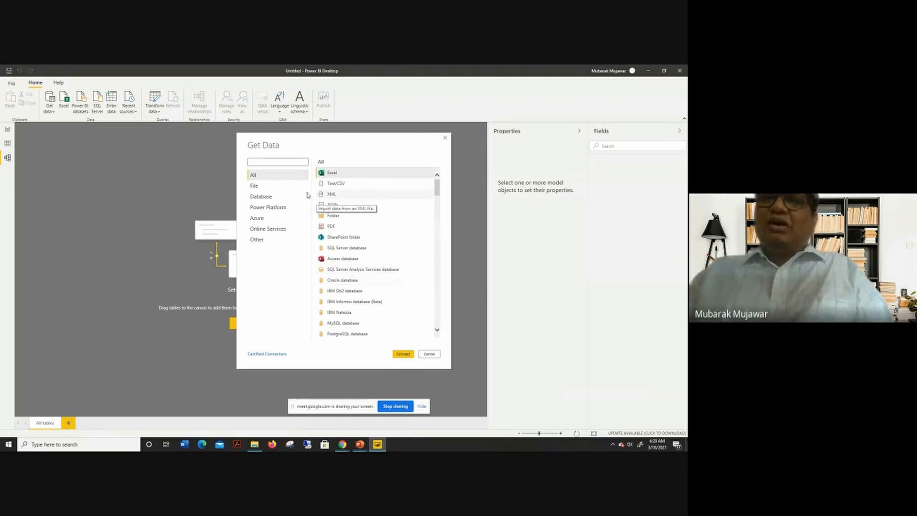
pyautogui.click(268, 188)
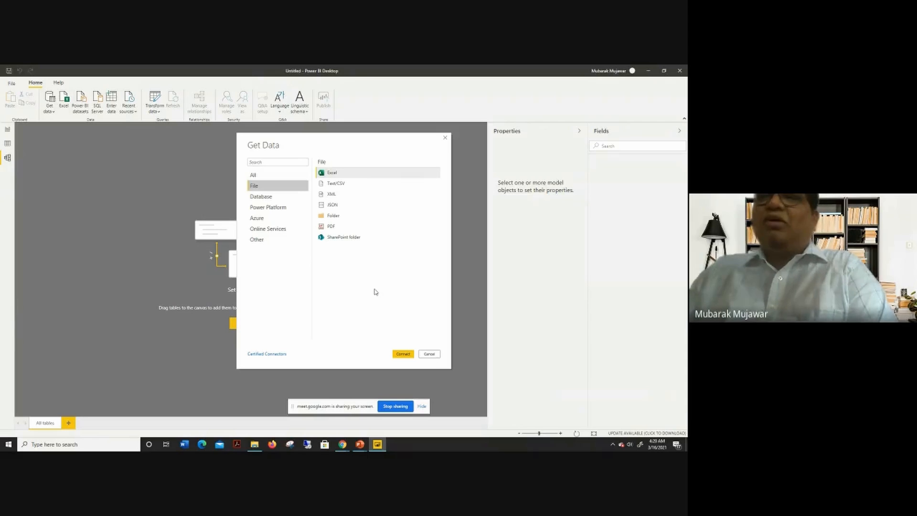
pyautogui.click(266, 200)
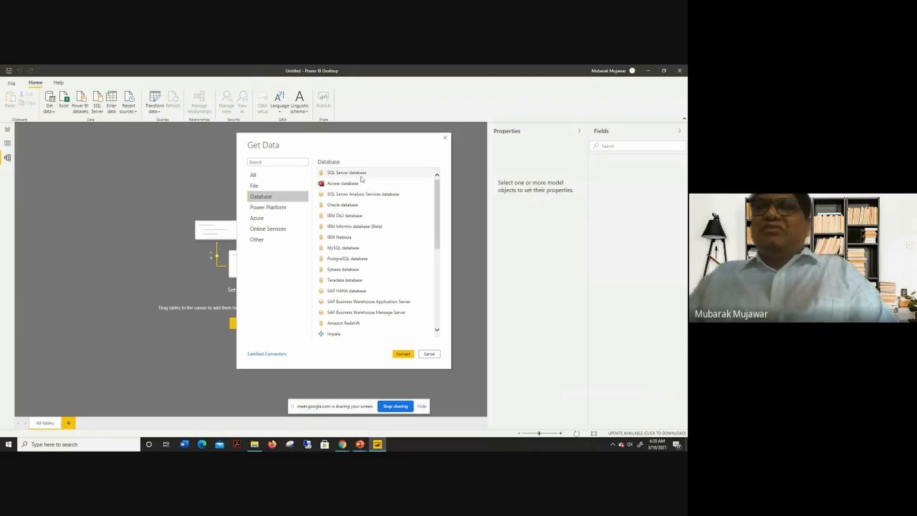
pyautogui.scroll(-5, 348, 334)
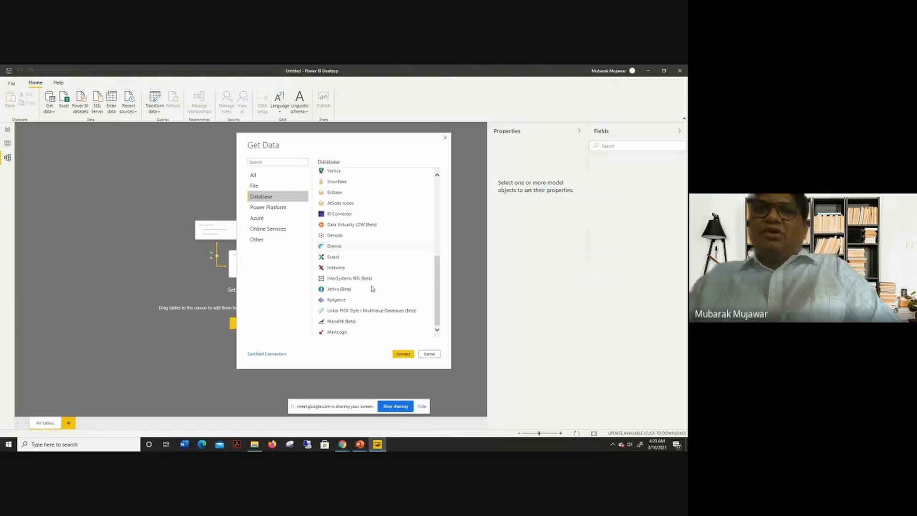
pyautogui.scroll(5, 383, 217)
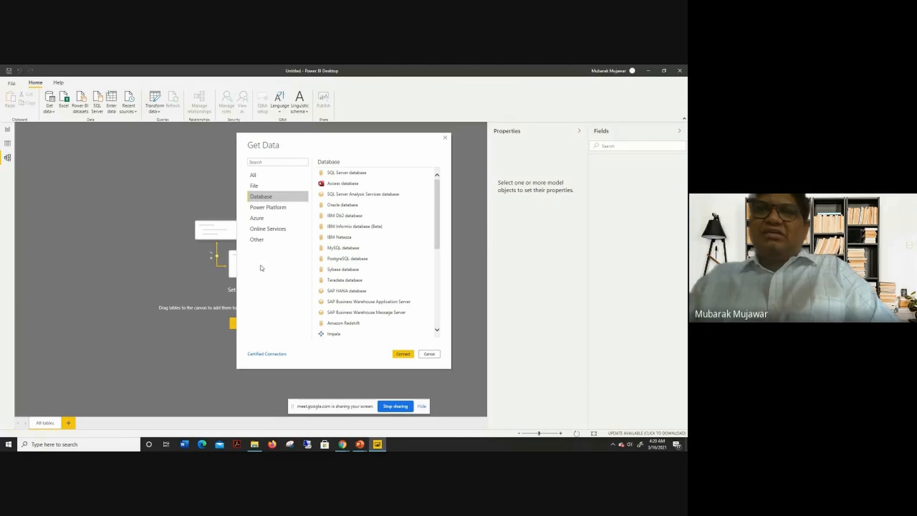
pyautogui.click(262, 209)
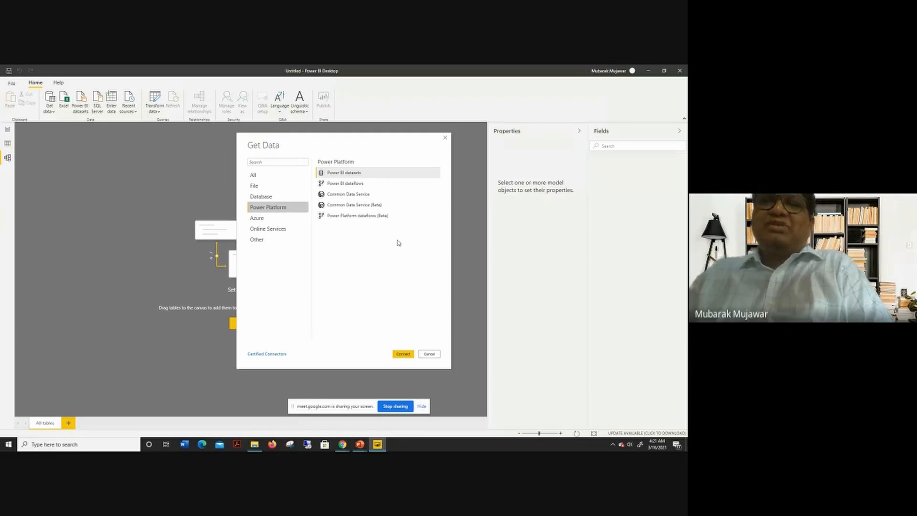
pyautogui.click(256, 218)
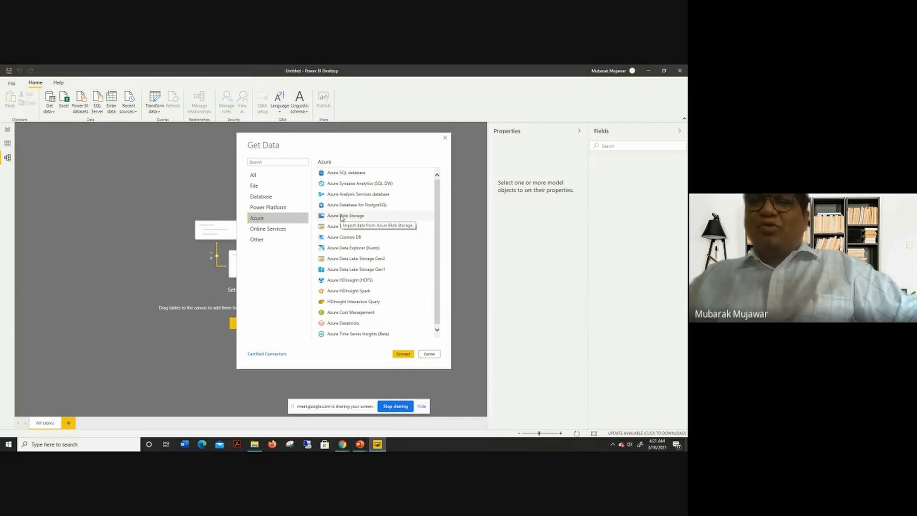
pyautogui.scroll(-1, 352, 278)
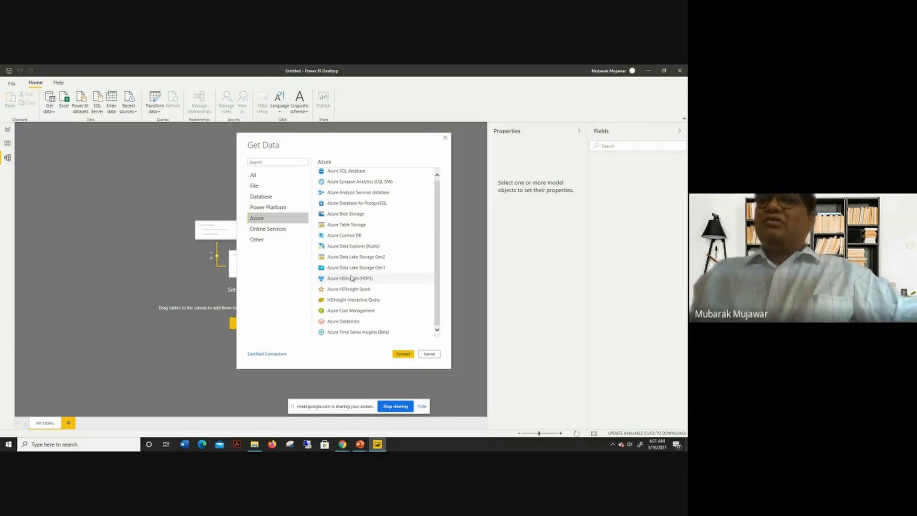
pyautogui.click(270, 231)
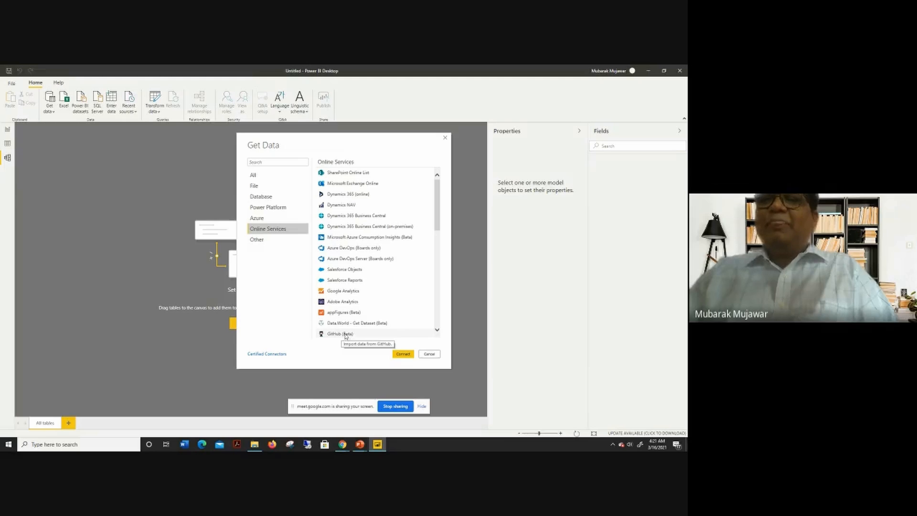
pyautogui.click(261, 243)
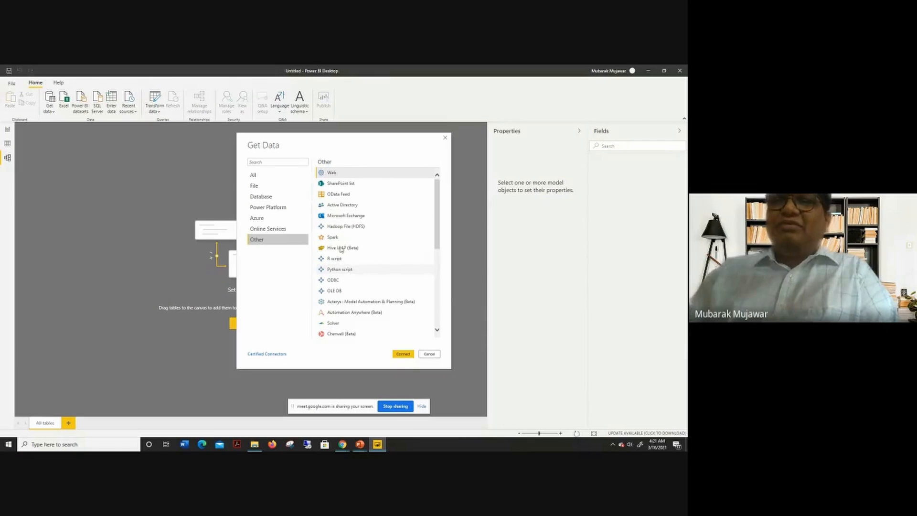
# Step: Choose Text/CSV from the File connectors as the data source and connect to it
pyautogui.click(269, 187)
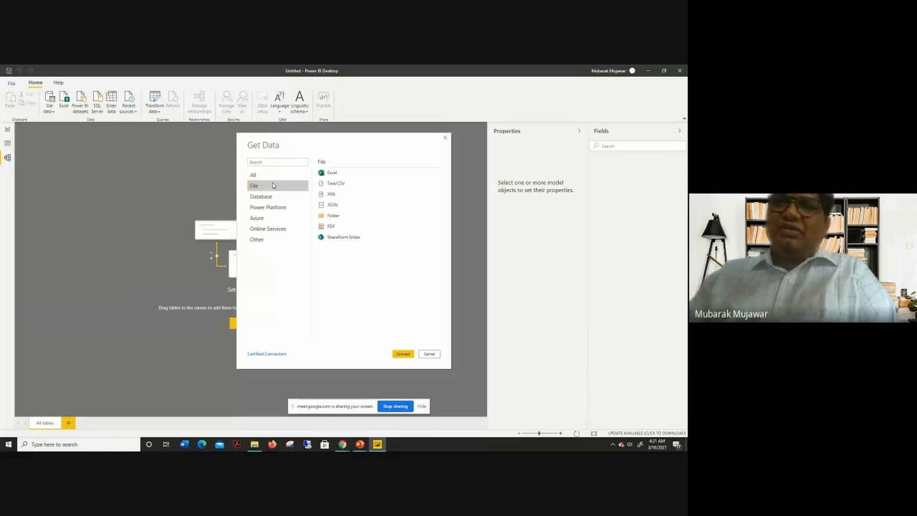
pyautogui.click(347, 186)
pyautogui.click(348, 186)
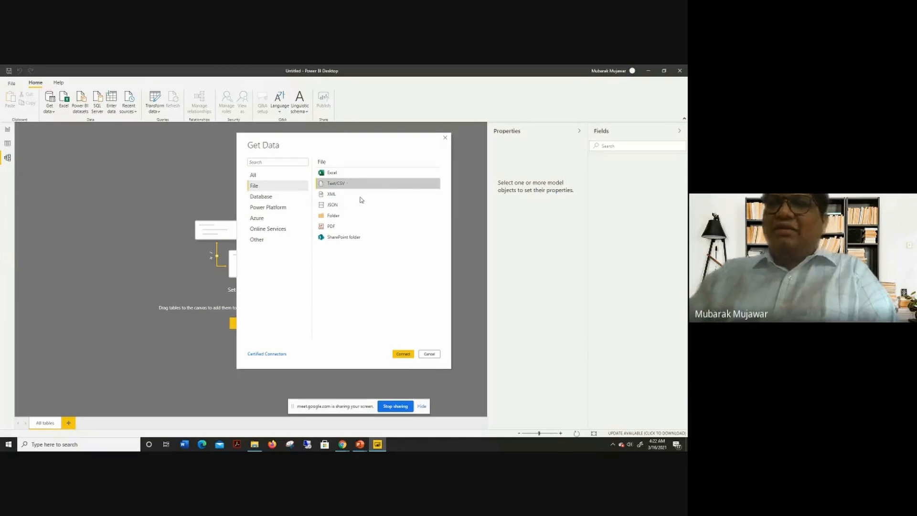
pyautogui.click(403, 355)
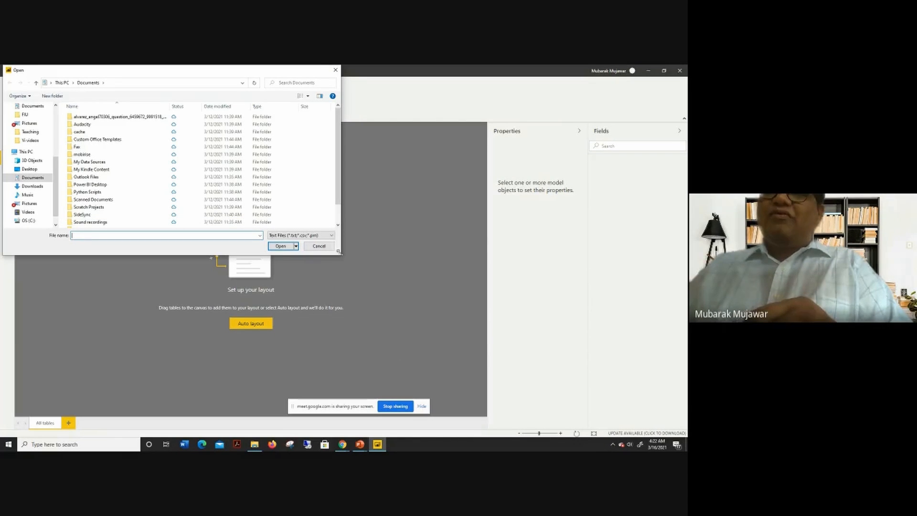
# Step: Enlarge the file selection dialog and browse to the Teaching > IoT folder in the personal OneDrive
pyautogui.moveTo(338, 251); pyautogui.dragTo(515, 357)
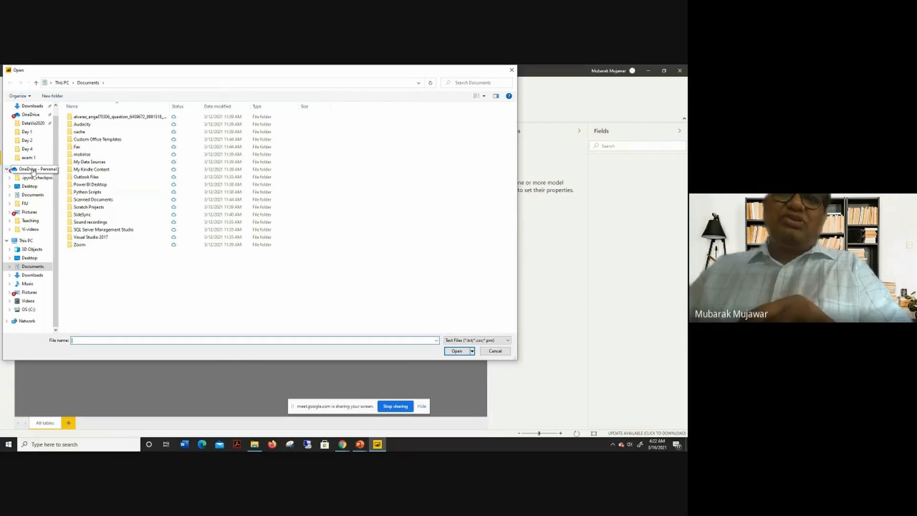
pyautogui.click(33, 169)
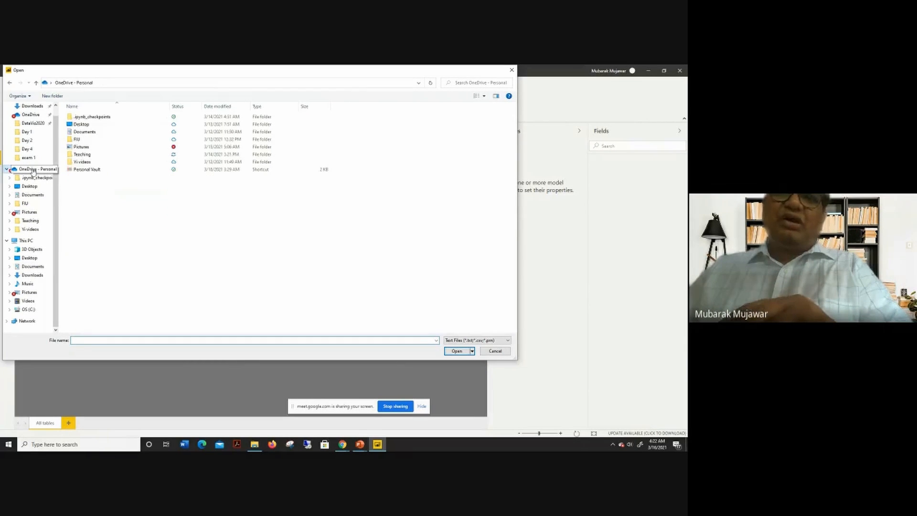
pyautogui.doubleClick(116, 154)
pyautogui.doubleClick(77, 117)
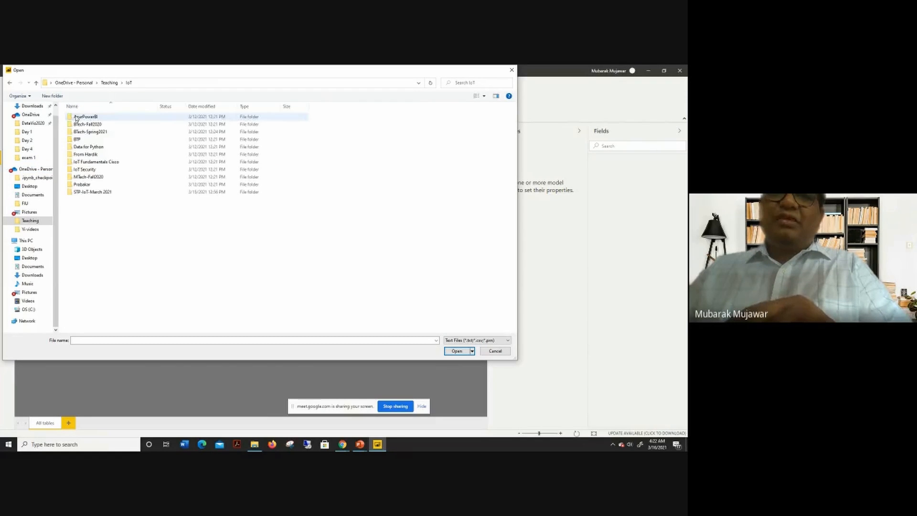
# Step: Search the IoT folder for files matching "countr"
pyautogui.click(477, 83)
pyautogui.write('count')
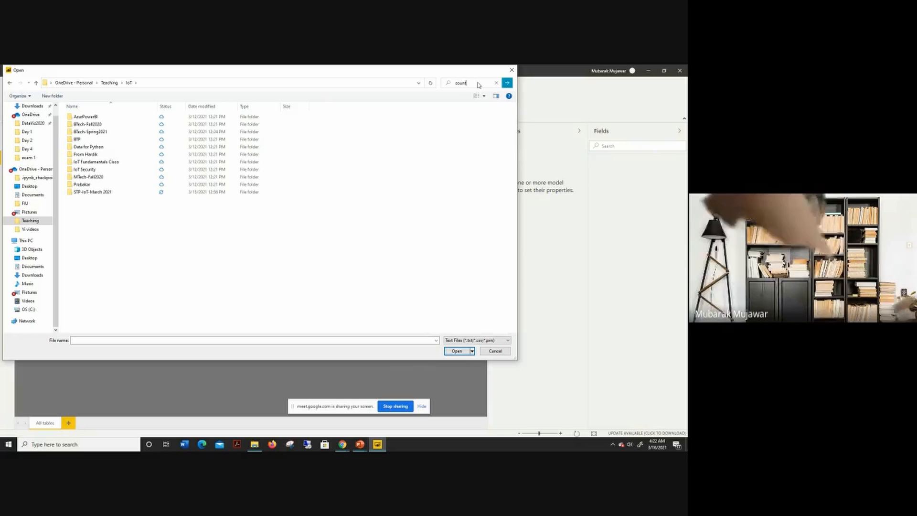
pyautogui.write('r')
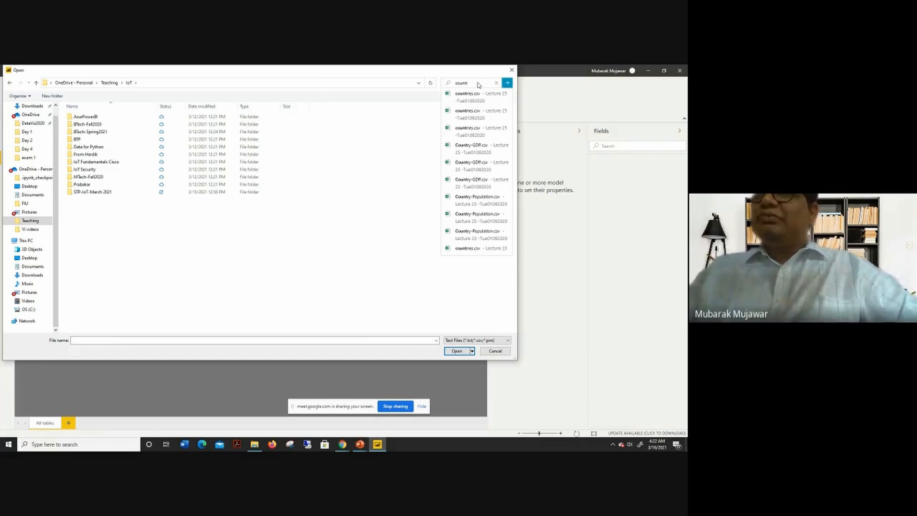
pyautogui.click(476, 97)
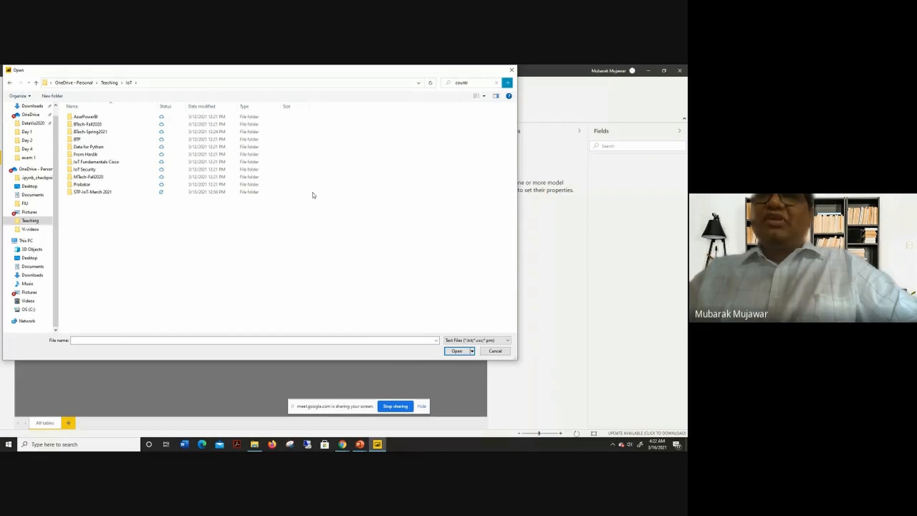
pyautogui.click(476, 83)
pyautogui.press('Return')
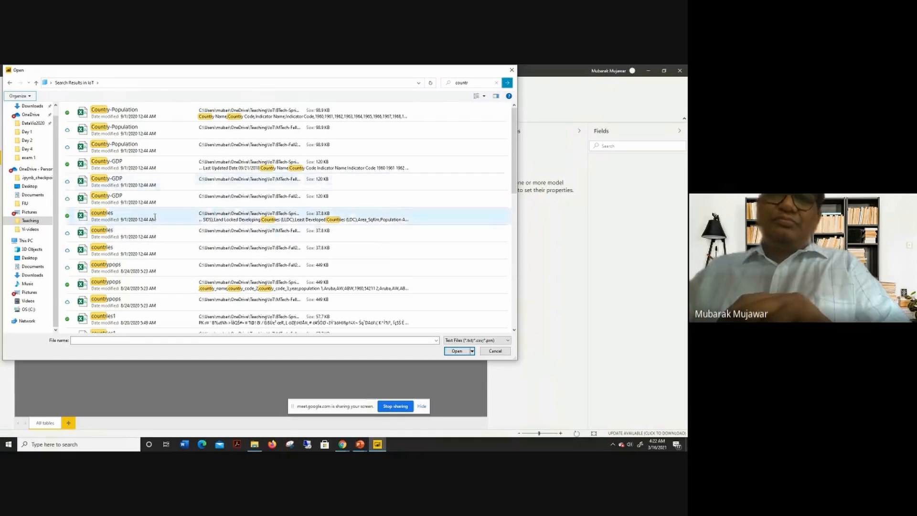
# Step: Choose a countries CSV file dated 8/17/2020 from the search results and open it
pyautogui.scroll(-5, 155, 218)
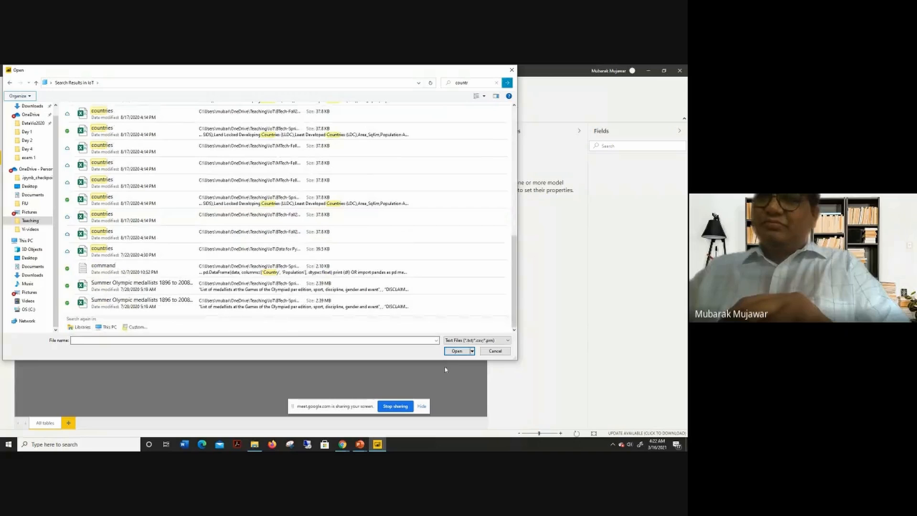
pyautogui.click(506, 342)
pyautogui.click(472, 347)
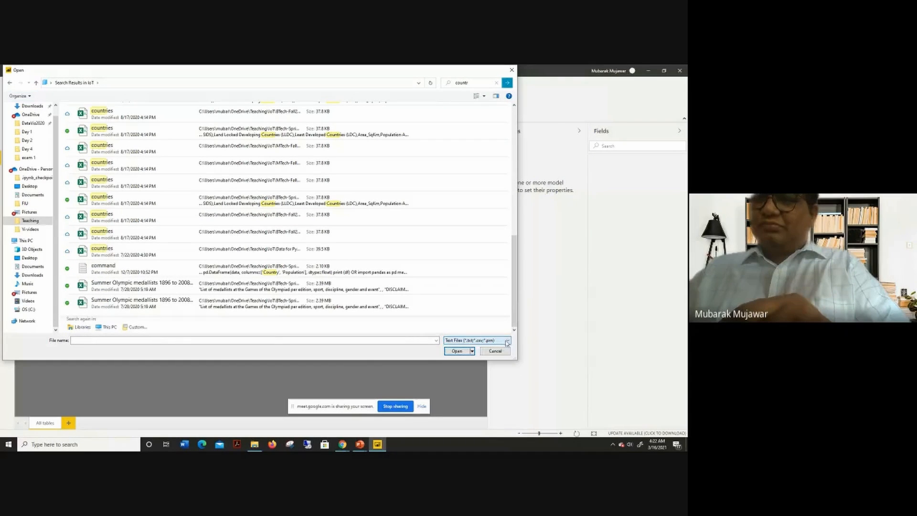
pyautogui.click(182, 259)
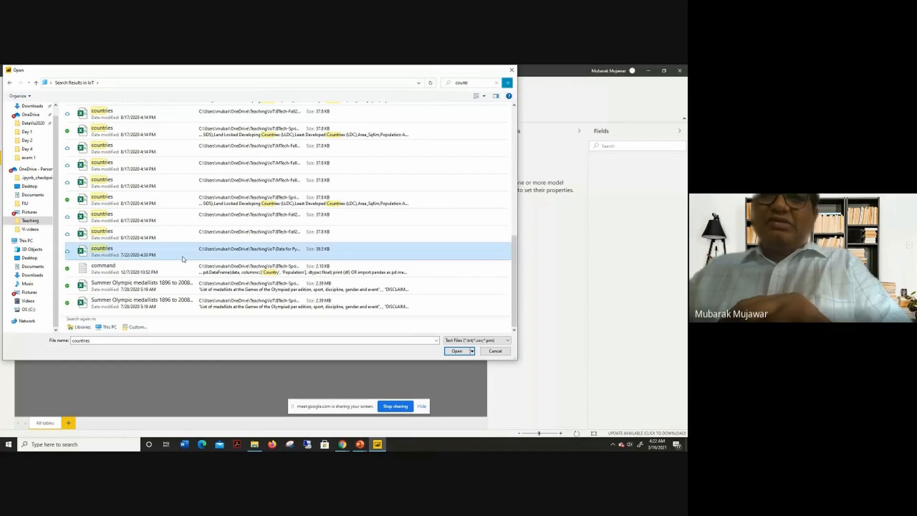
pyautogui.click(155, 205)
pyautogui.click(457, 351)
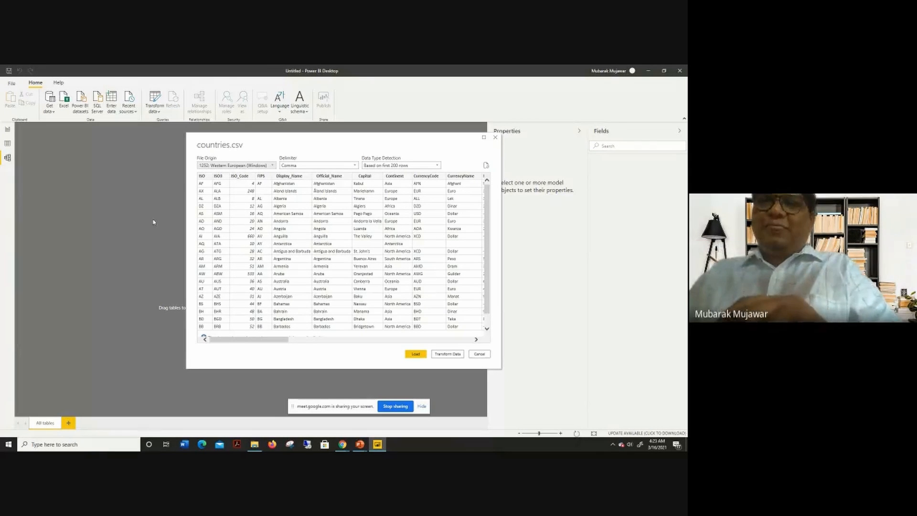
# Step: Review all columns in the countries.csv preview and open the data for transformation in Power Query Editor
pyautogui.moveTo(243, 342); pyautogui.dragTo(452, 338)
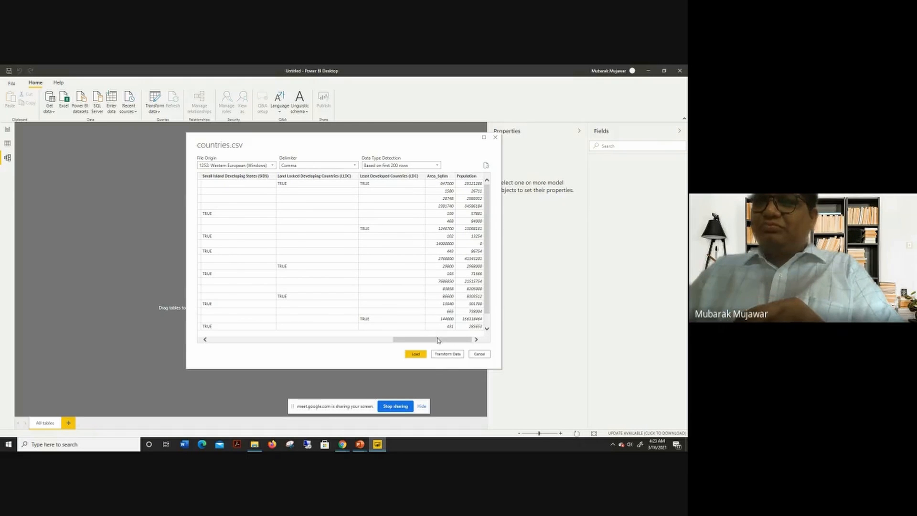
pyautogui.moveTo(438, 340); pyautogui.dragTo(201, 332)
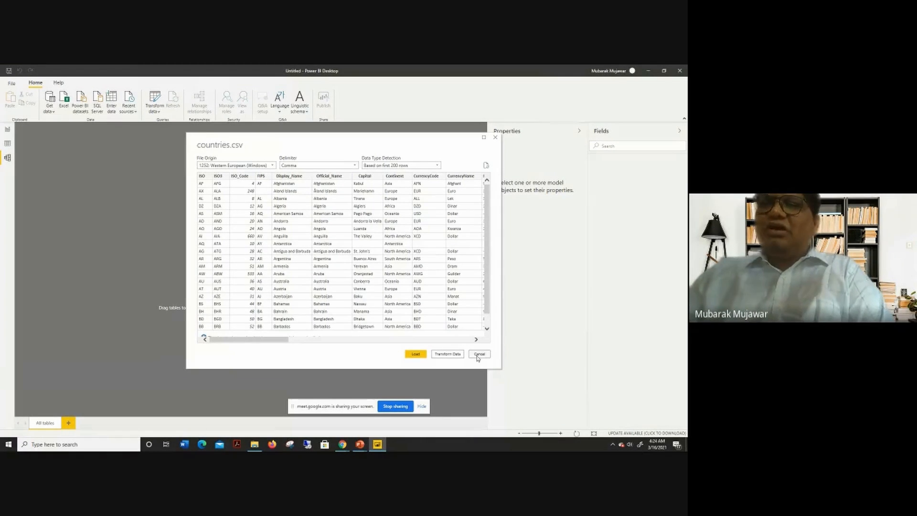
pyautogui.click(447, 354)
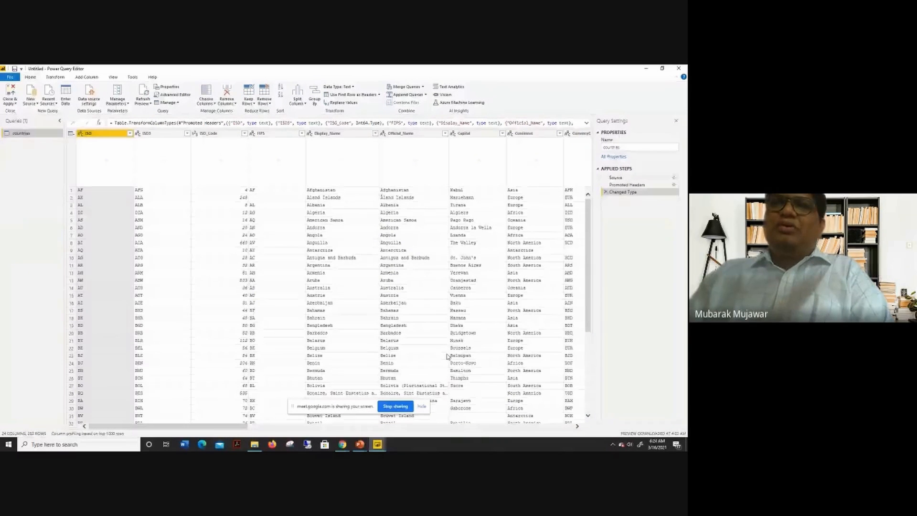
# Step: View the Power Query Editor as a smaller window over Power BI Desktop, maximize it again, and examine the Remove Rows options
pyautogui.moveTo(316, 69); pyautogui.dragTo(324, 98)
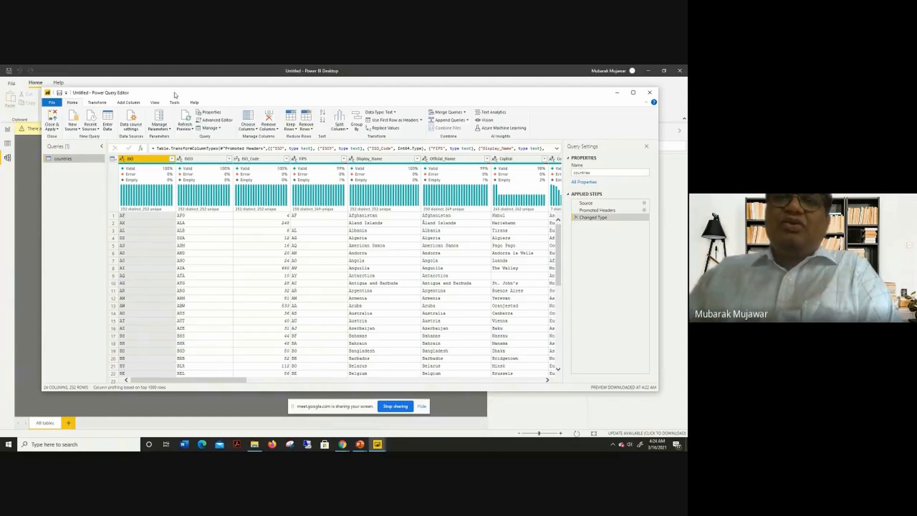
pyautogui.moveTo(174, 94)
pyautogui.mouseDown()
pyautogui.moveTo(173, 109)
pyautogui.moveTo(176, 91)
pyautogui.mouseUp()
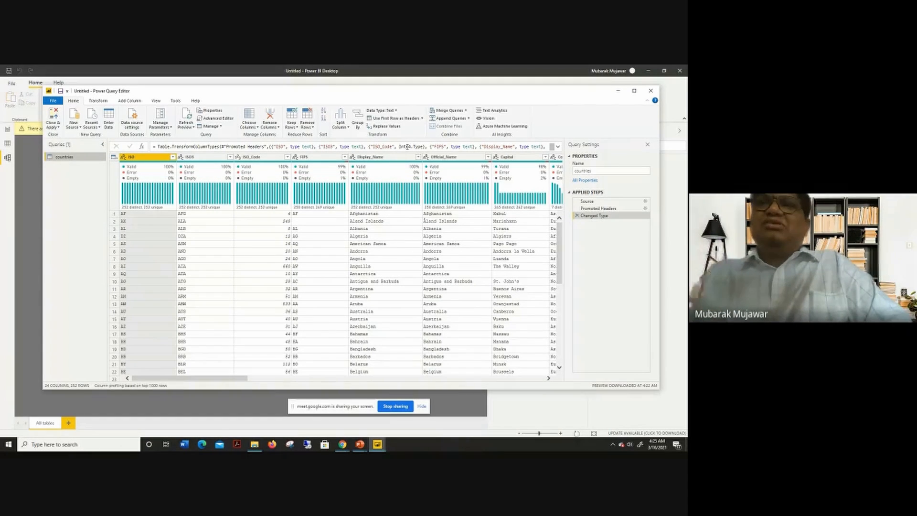
pyautogui.click(634, 90)
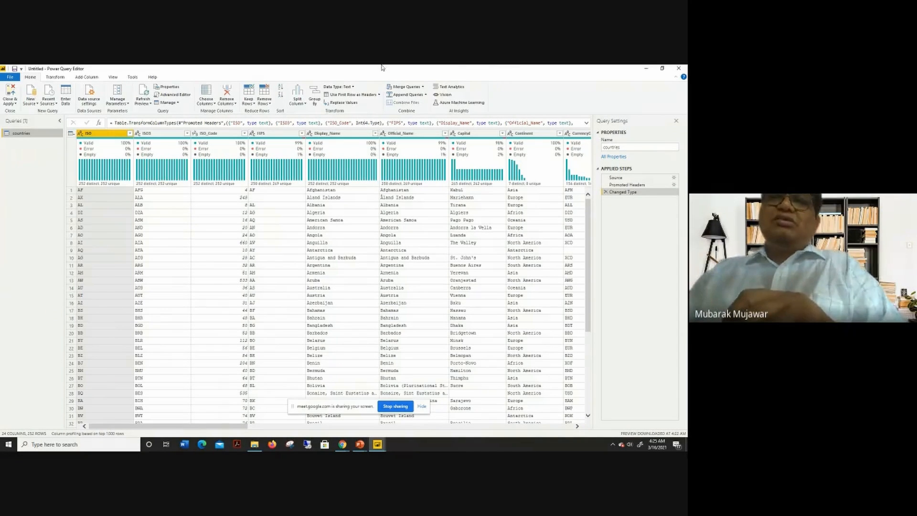
pyautogui.click(264, 99)
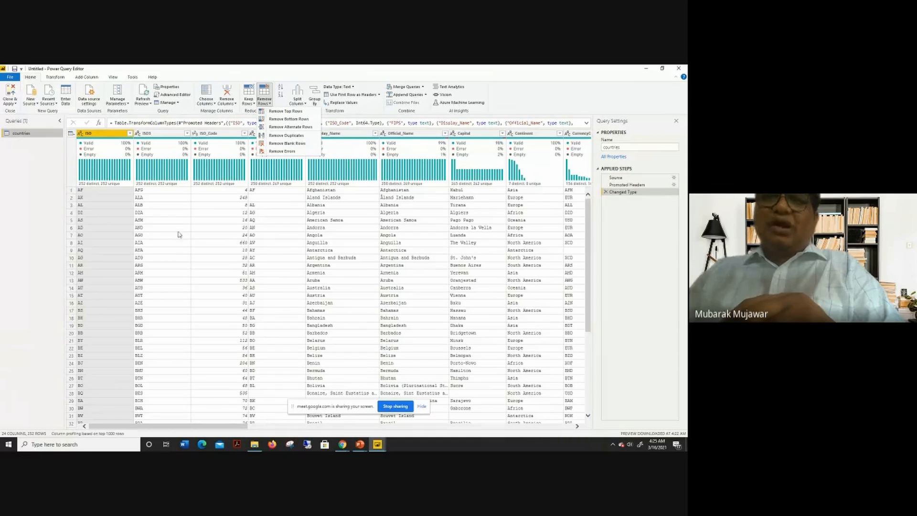
pyautogui.click(42, 262)
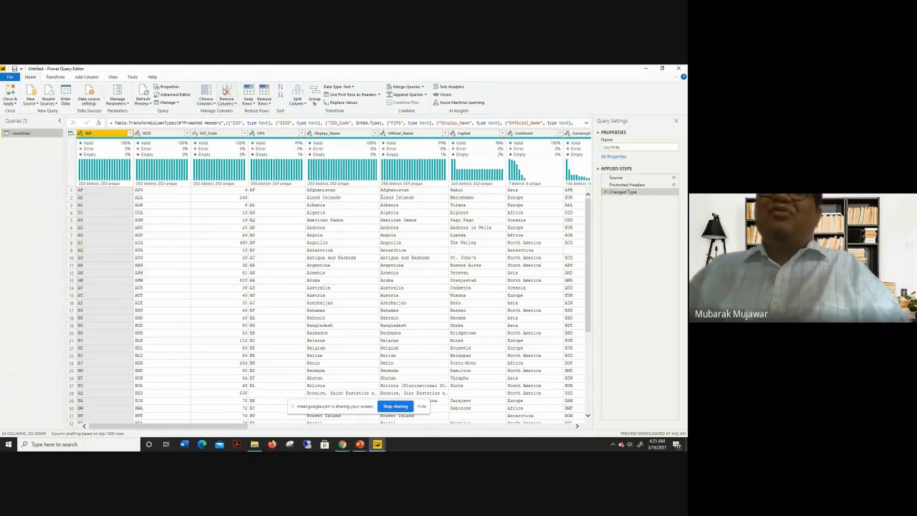
# Step: Remove the ISO column from the countries query, and delete that removal from the applied steps
pyautogui.click(228, 91)
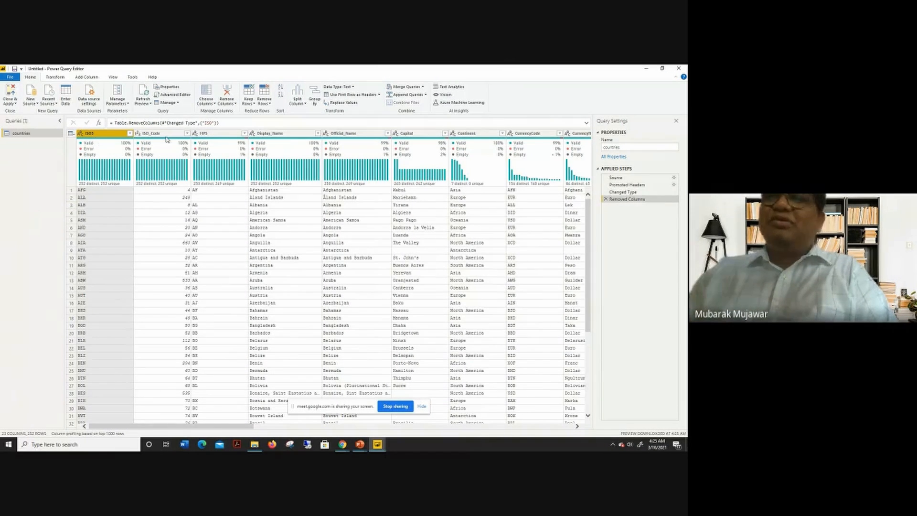
pyautogui.click(606, 200)
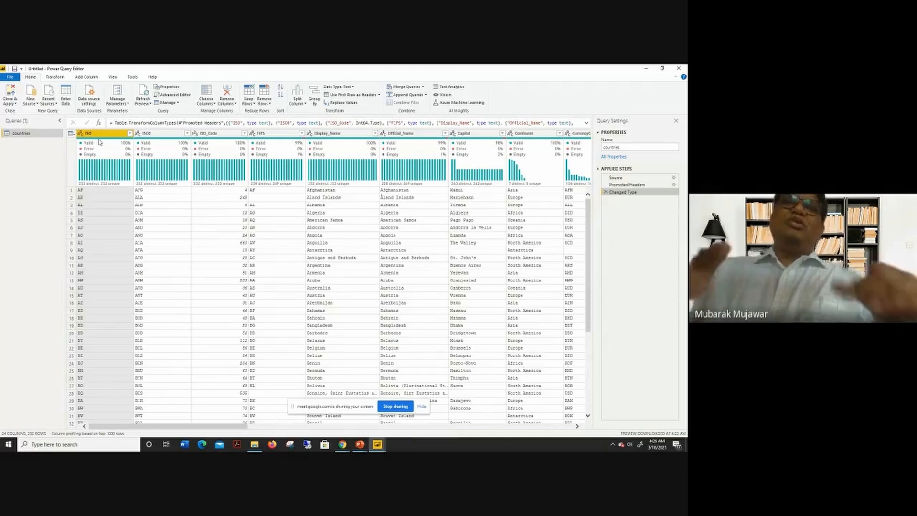
# Step: Use Choose Columns to keep only ISO3, Display_Name, Continent, Area_SqKm and Population in the countries query
pyautogui.moveTo(99, 142)
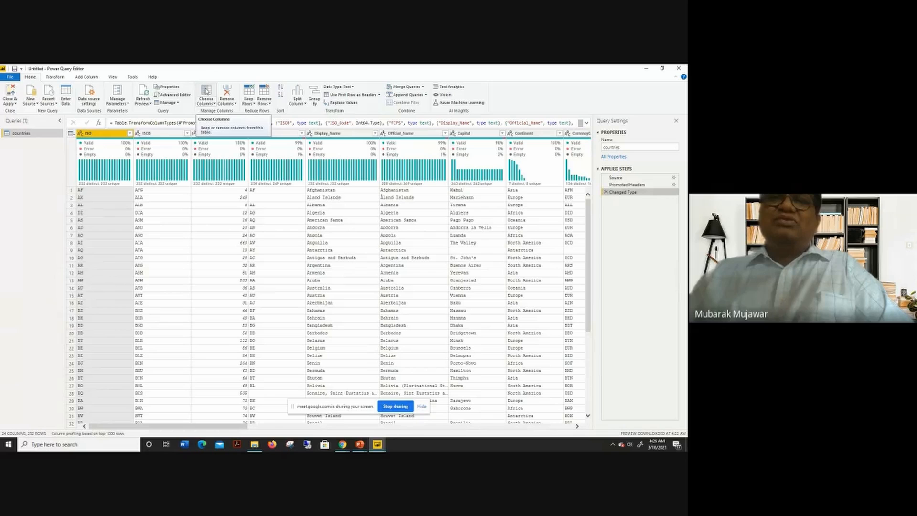
pyautogui.click(206, 91)
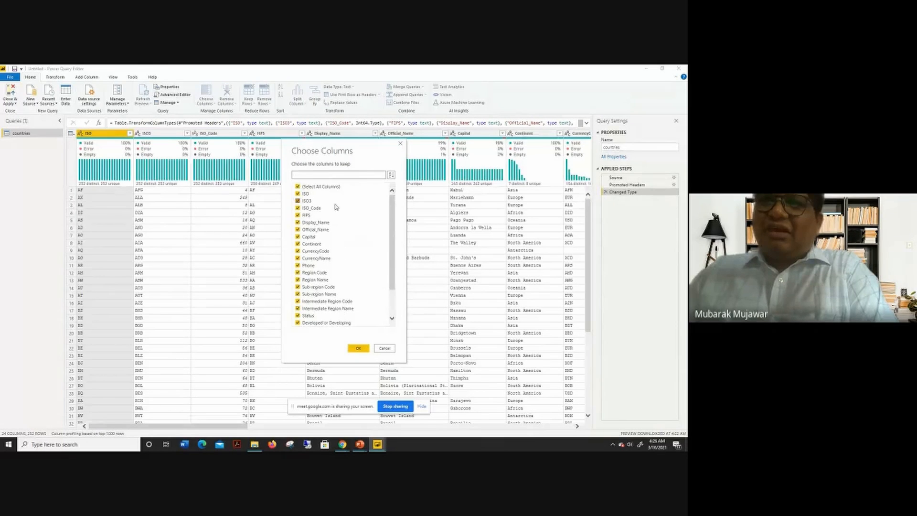
pyautogui.scroll(-1, 333, 268)
pyautogui.scroll(1, 333, 268)
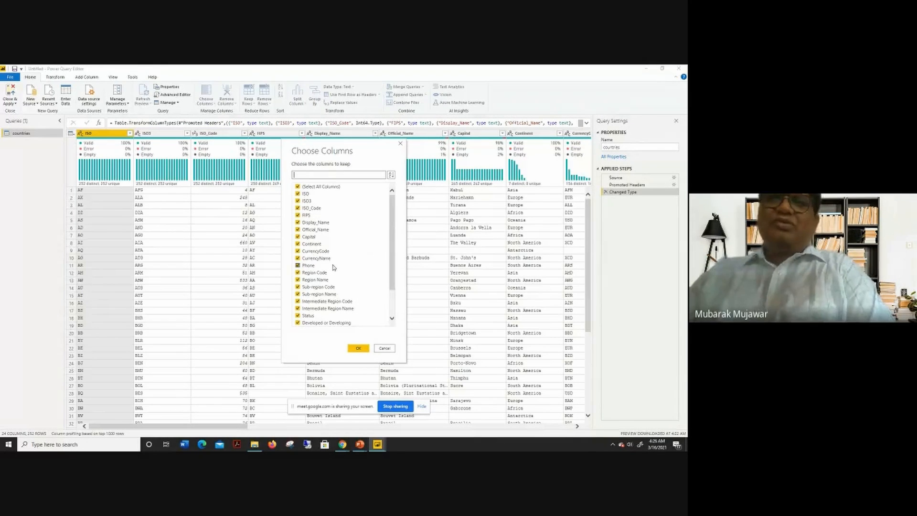
pyautogui.click(298, 186)
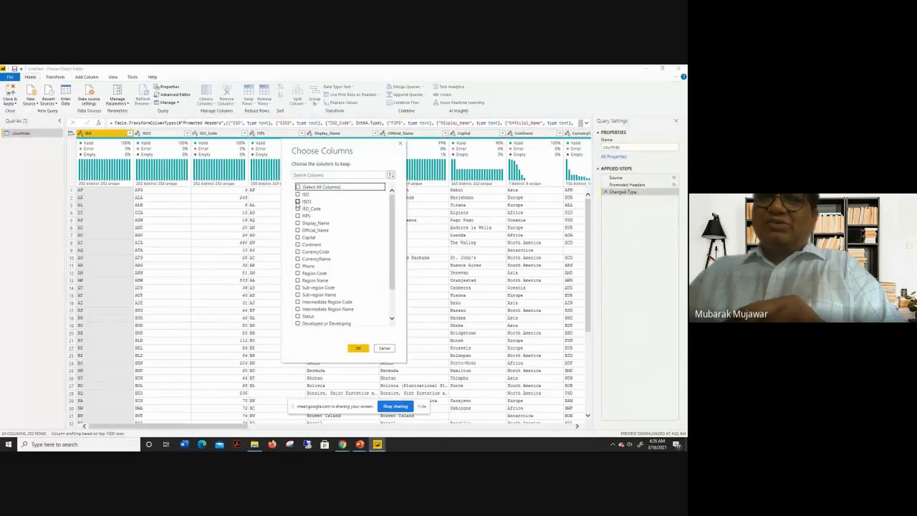
pyautogui.click(298, 202)
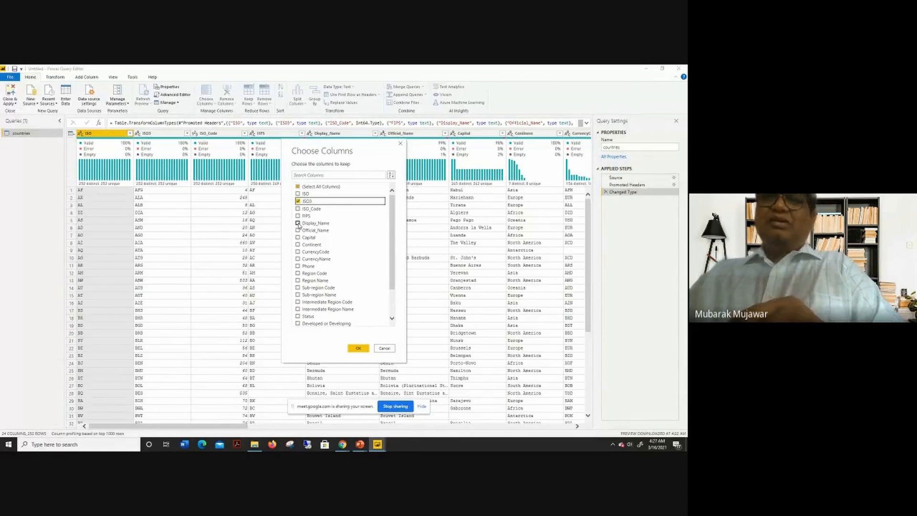
pyautogui.click(298, 223)
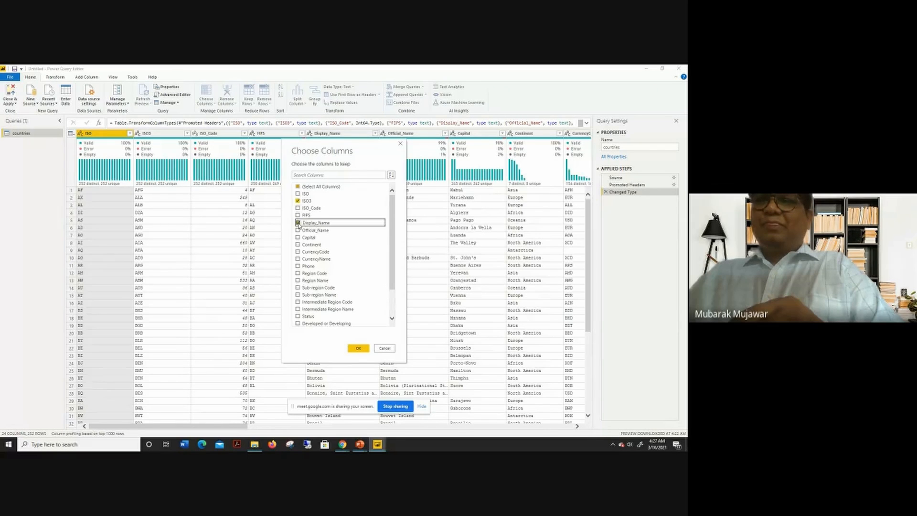
pyautogui.moveTo(350, 147); pyautogui.dragTo(242, 150)
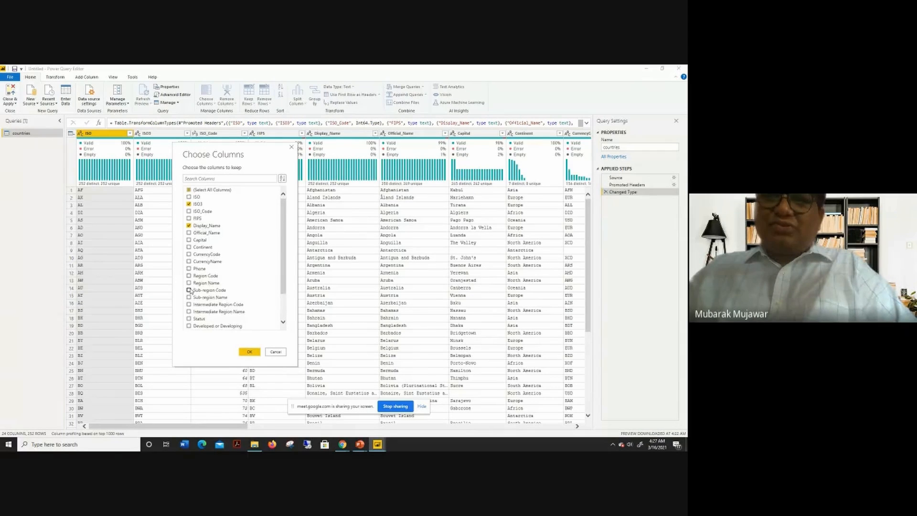
pyautogui.click(189, 248)
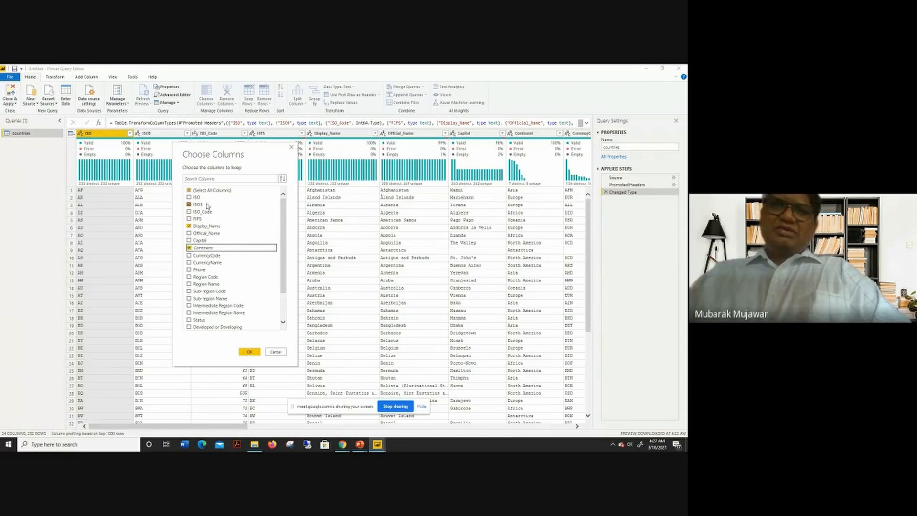
pyautogui.scroll(-2, 189, 284)
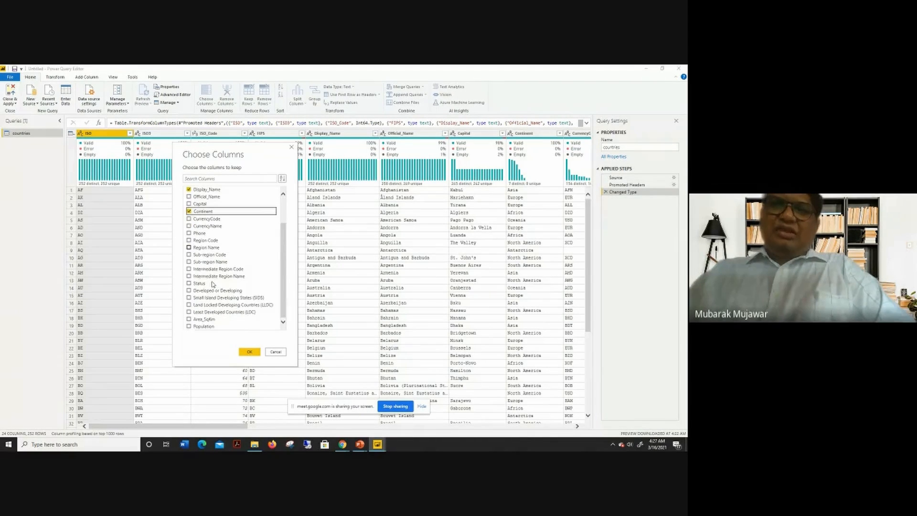
pyautogui.click(189, 319)
pyautogui.click(189, 326)
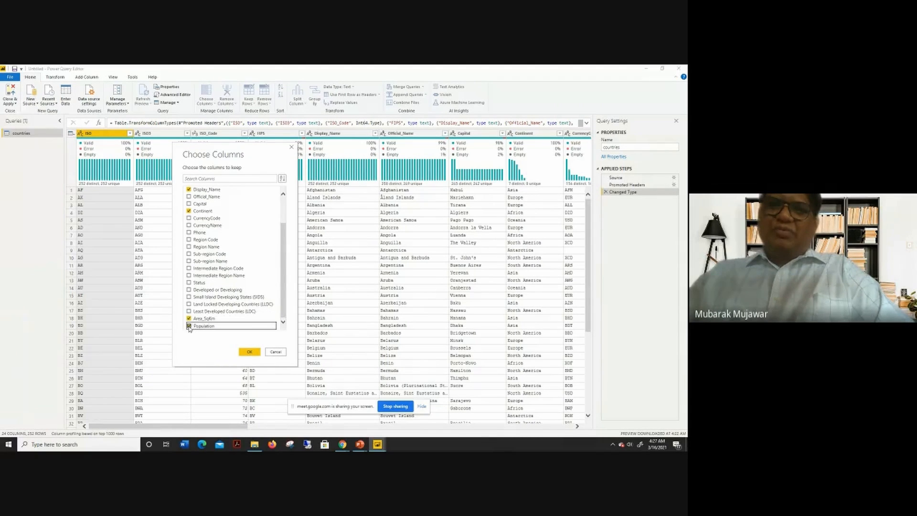
pyautogui.click(249, 352)
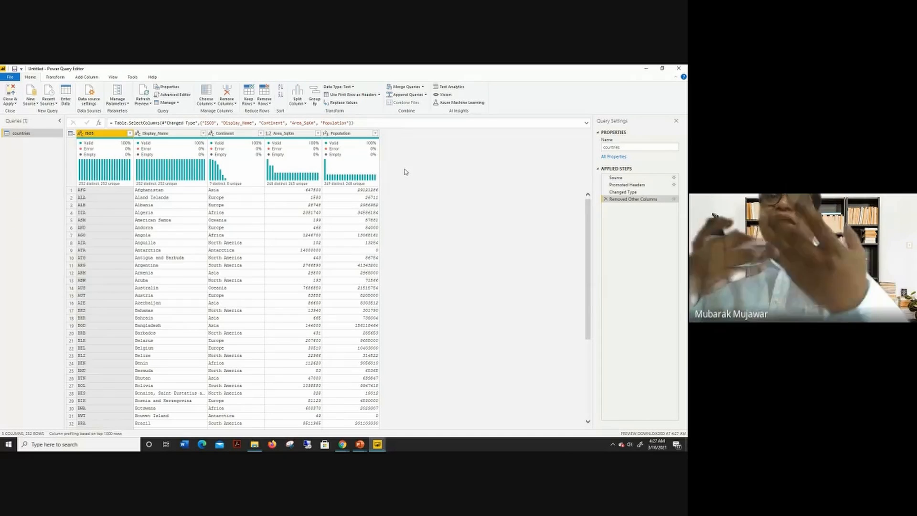
# Step: Examine the Display_Name column's filter options, statistics and value distribution, and shrink the profiling area to enlarge the data grid
pyautogui.click(204, 133)
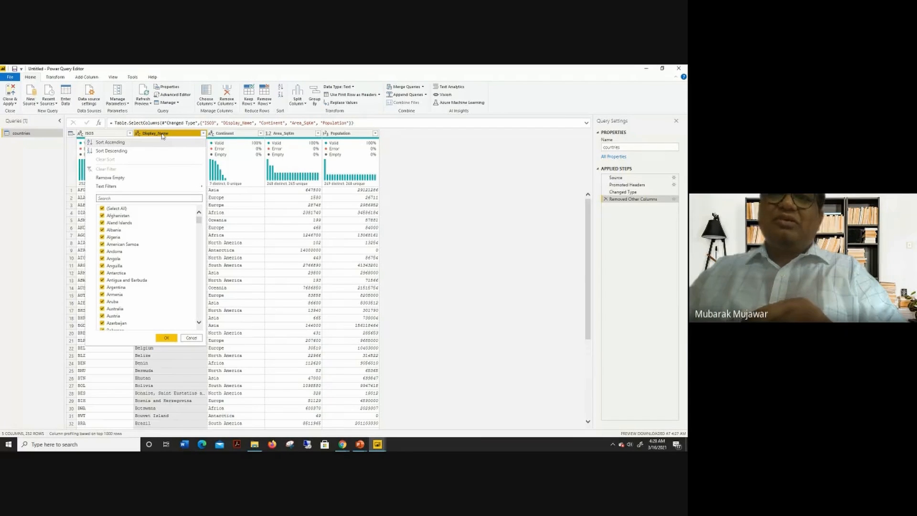
pyautogui.click(162, 135)
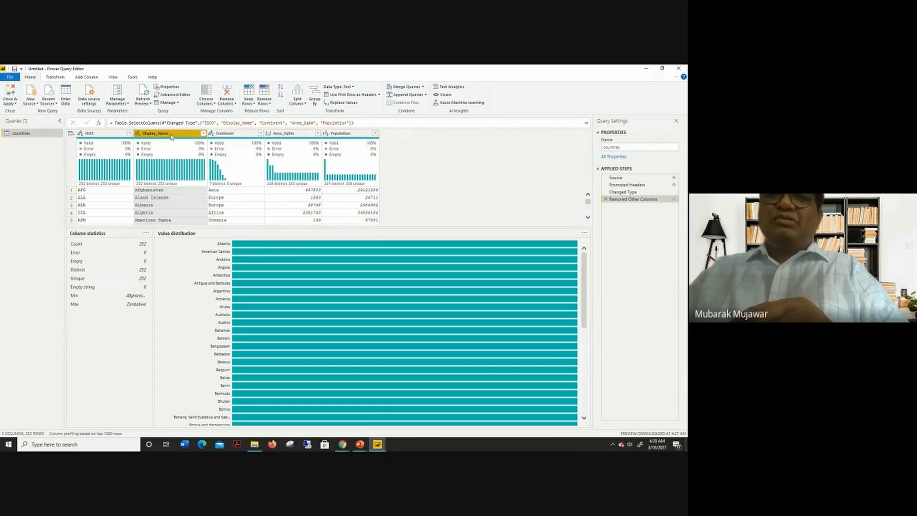
pyautogui.moveTo(266, 226); pyautogui.dragTo(252, 437)
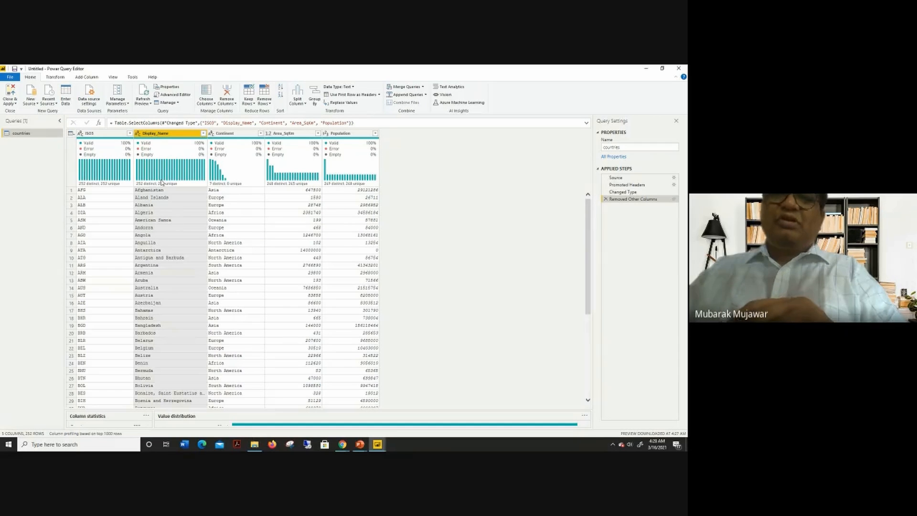
# Step: Rename the Display_Name column of the countries query to Country
pyautogui.doubleClick(158, 135)
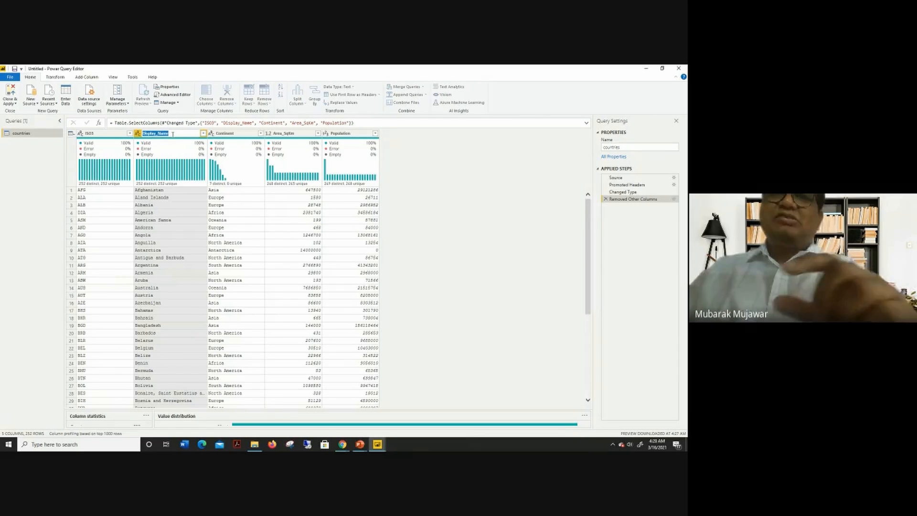
pyautogui.press('BackSpace')
pyautogui.write('Country')
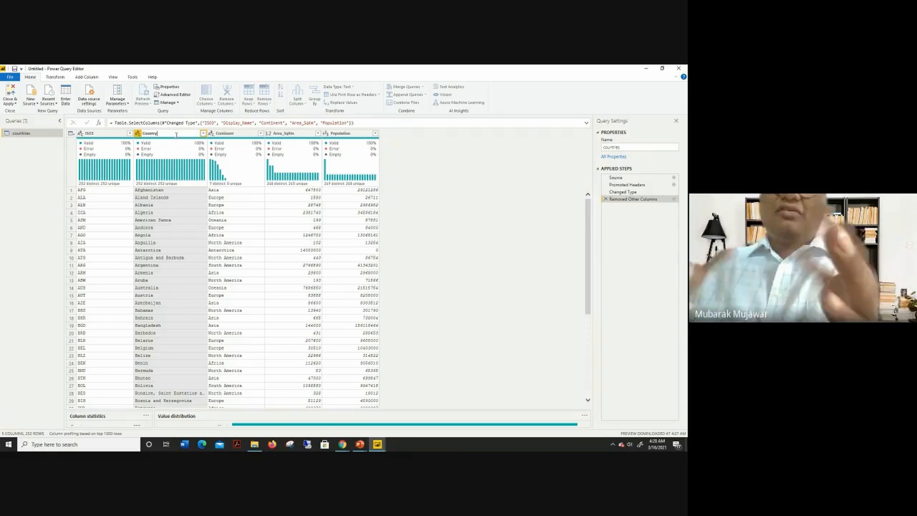
pyautogui.press('Return')
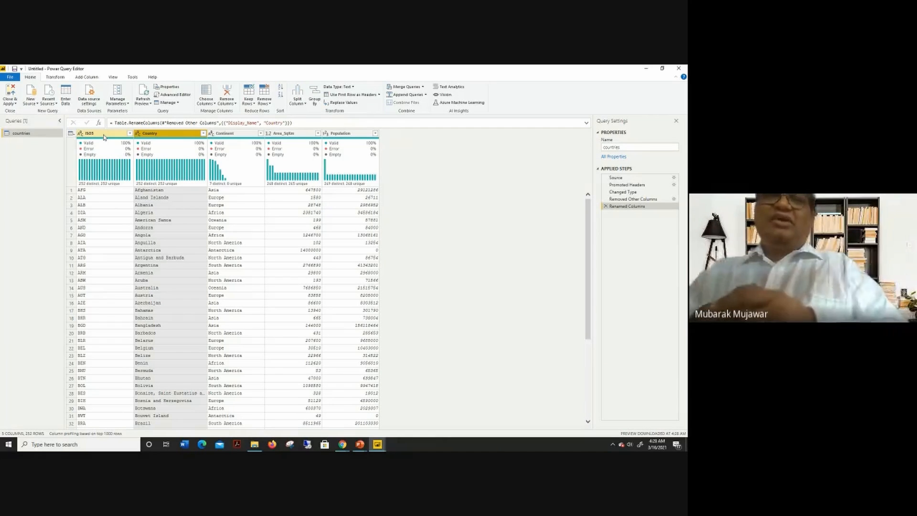
# Step: Rename the Area_SqKm column of the countries query to Area
pyautogui.click(287, 135)
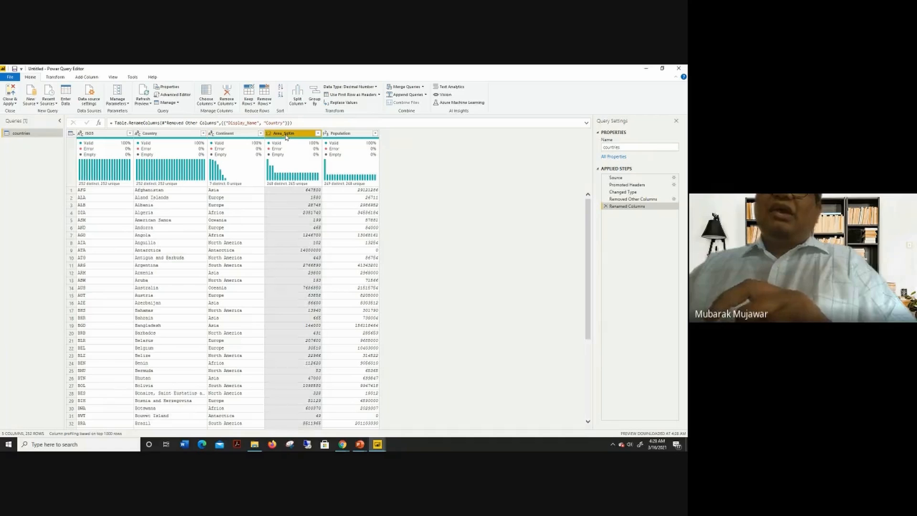
pyautogui.doubleClick(286, 135)
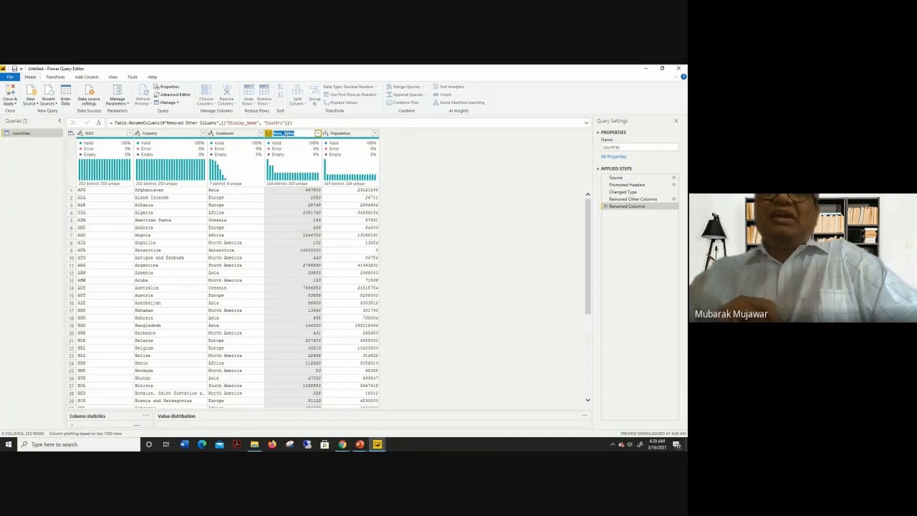
pyautogui.write('A')
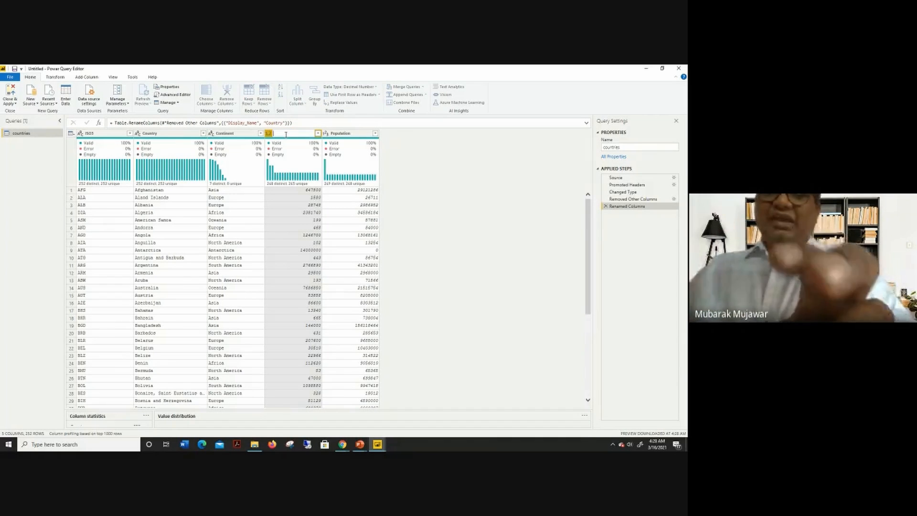
pyautogui.write('rea')
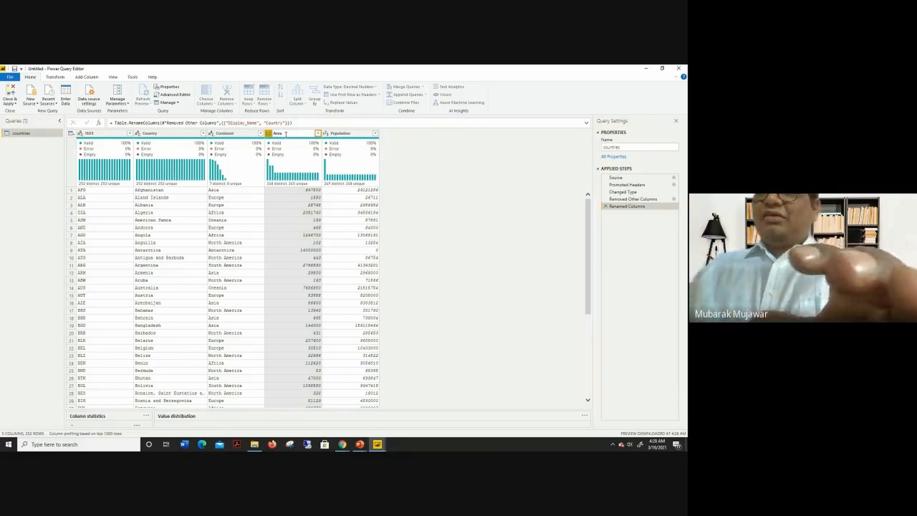
pyautogui.press('Return')
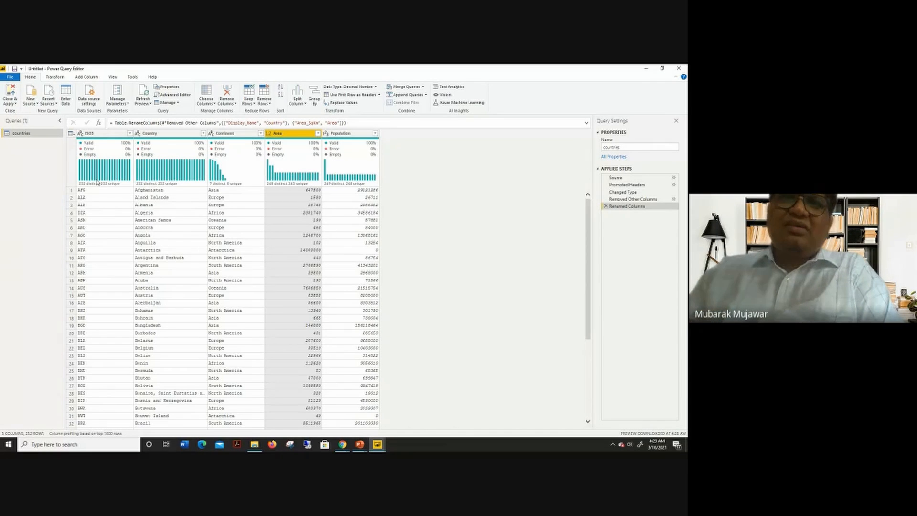
# Step: Review the data types available for ISO3, and set Area to Decimal Number and Population to Whole Number
pyautogui.click(81, 133)
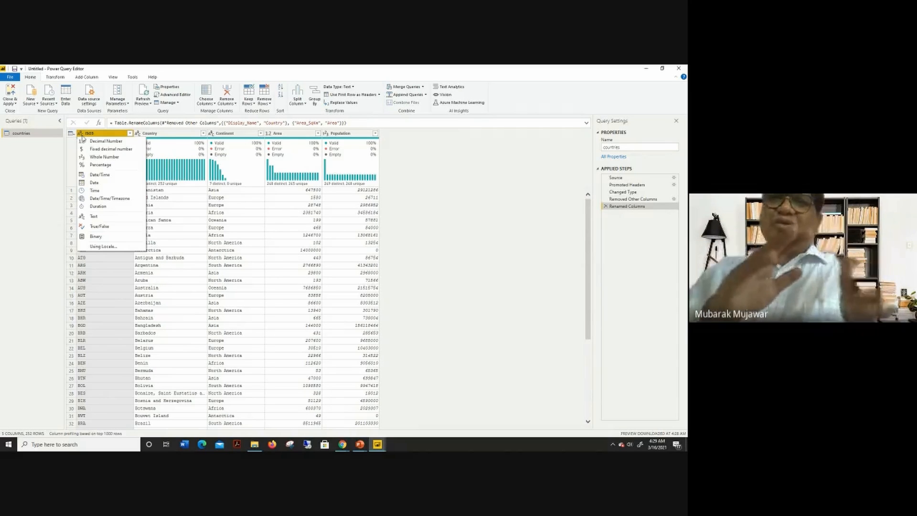
pyautogui.click(462, 202)
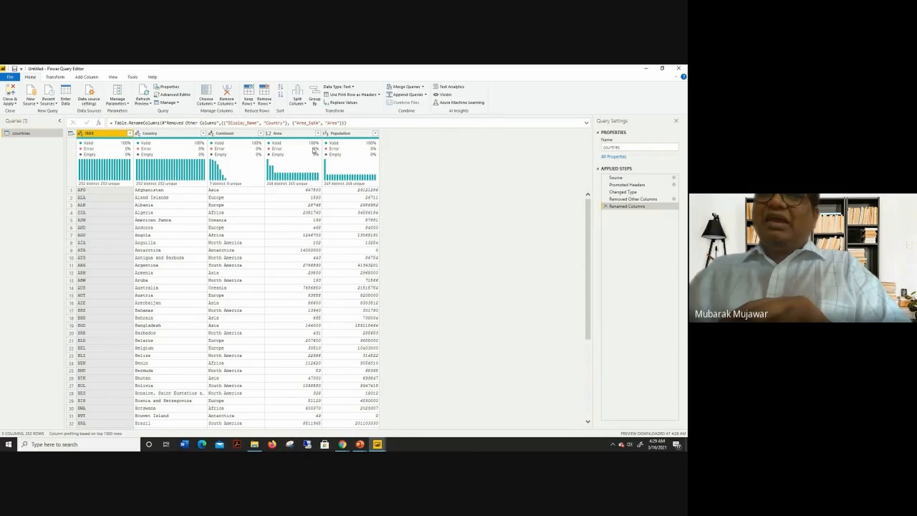
pyautogui.click(268, 135)
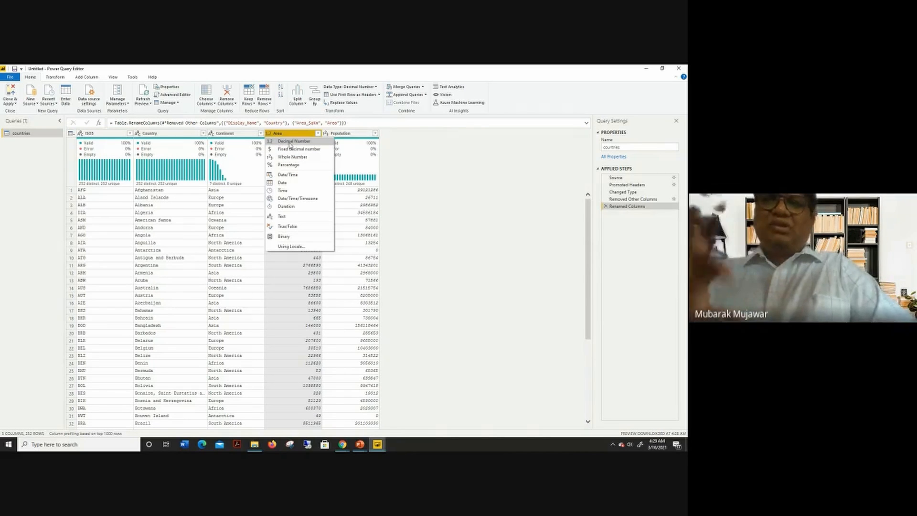
pyautogui.click(290, 142)
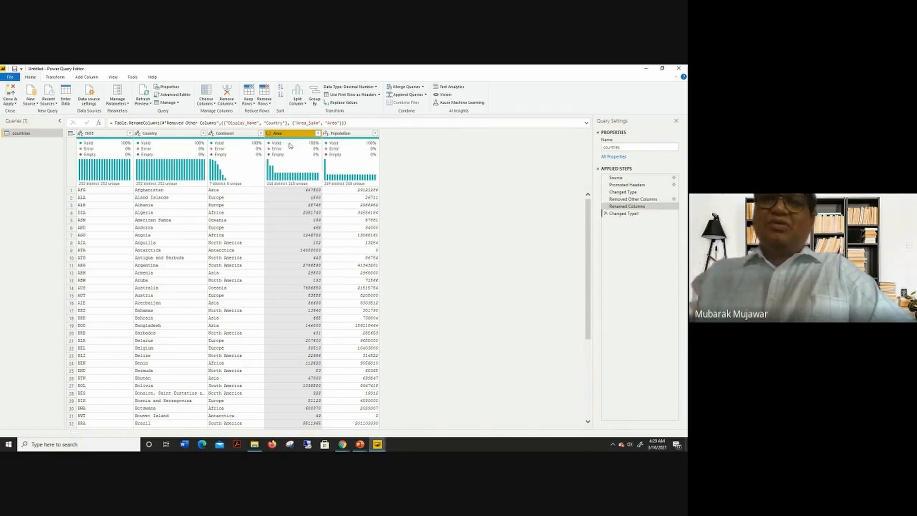
pyautogui.click(326, 134)
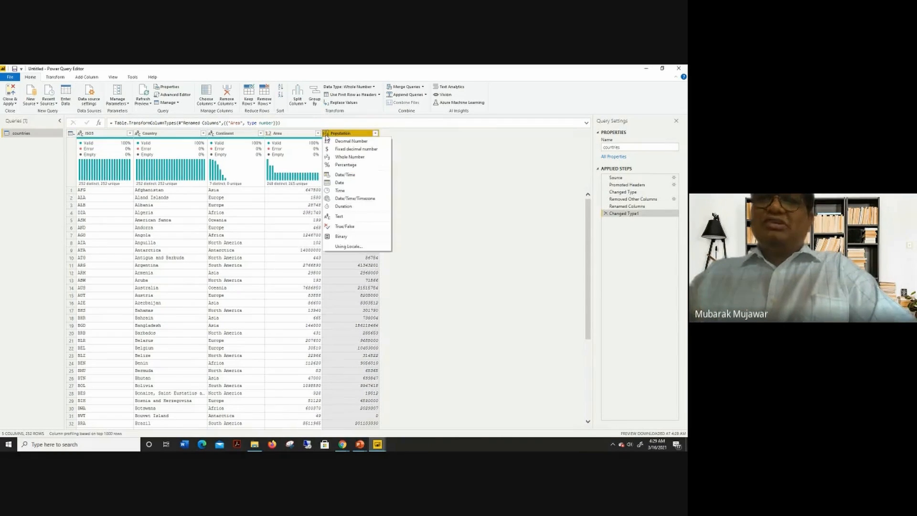
pyautogui.click(353, 157)
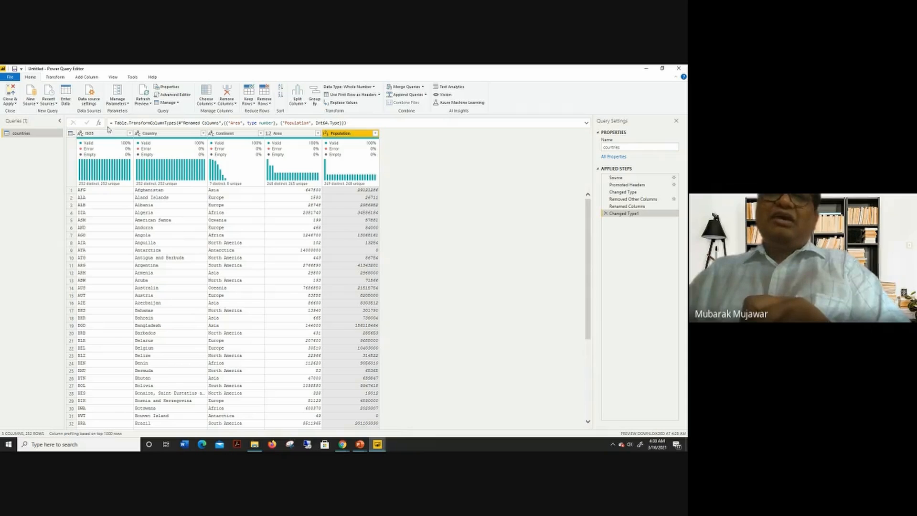
# Step: Compare the commands for adding and transforming columns, and view the Column From Examples setup without adding a column
pyautogui.click(84, 78)
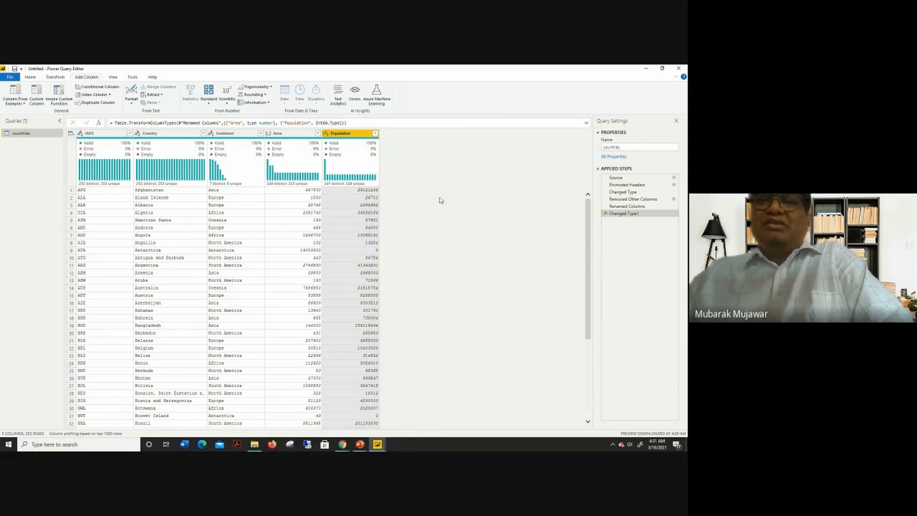
pyautogui.click(56, 78)
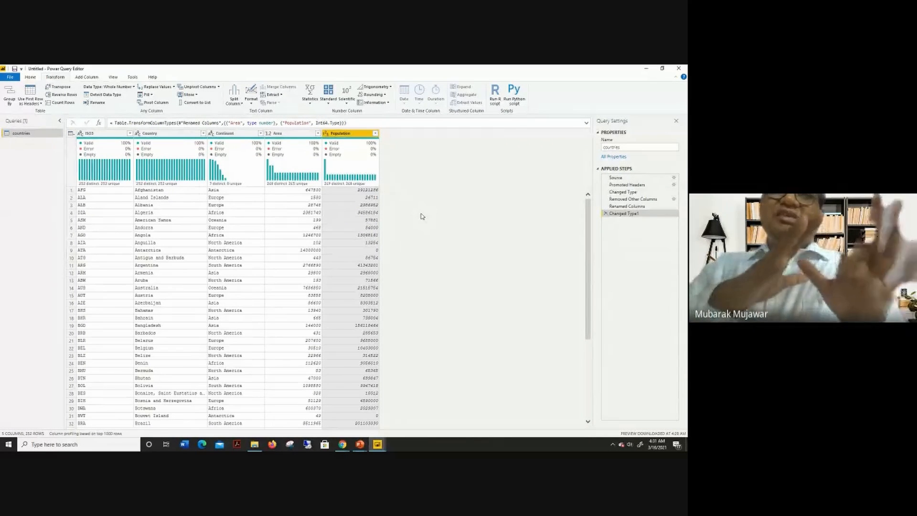
pyautogui.click(89, 77)
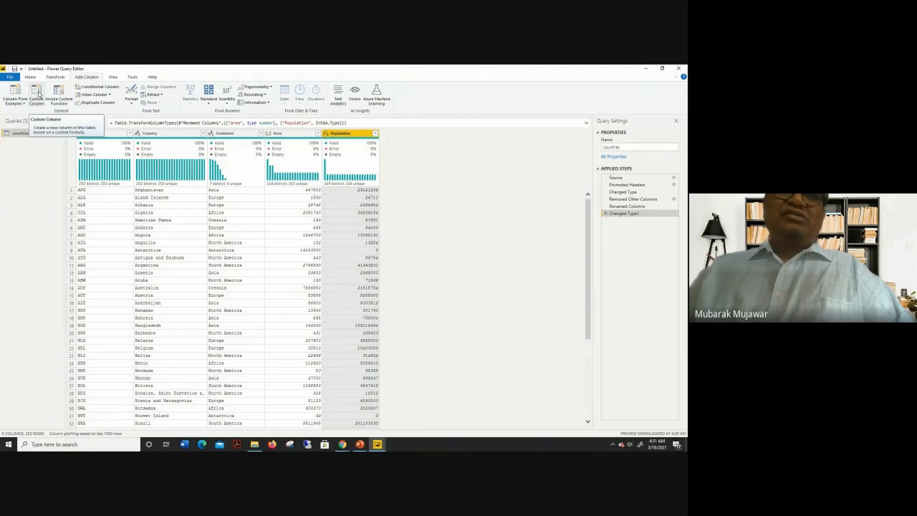
pyautogui.click(24, 103)
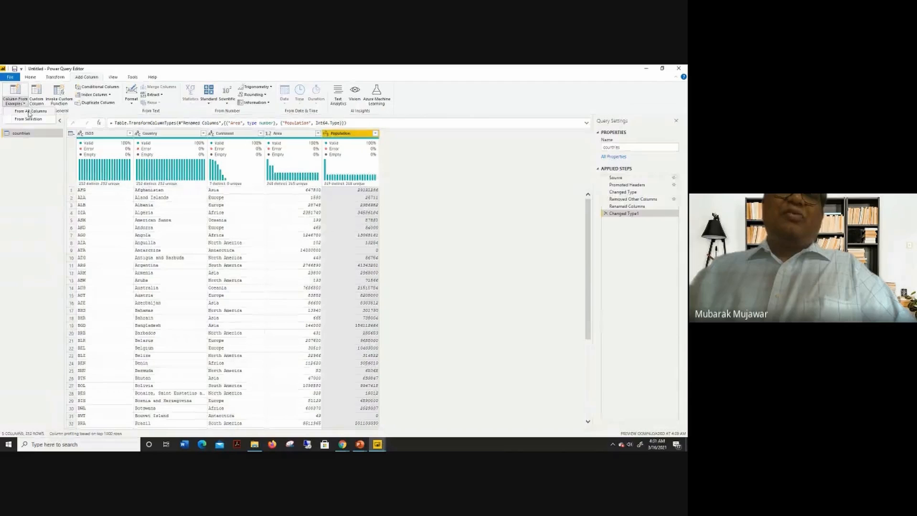
pyautogui.click(496, 211)
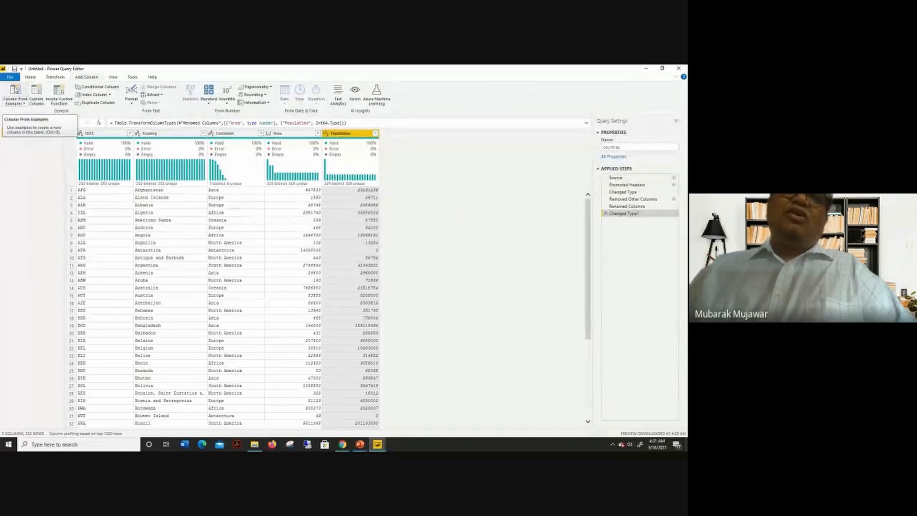
pyautogui.click(15, 90)
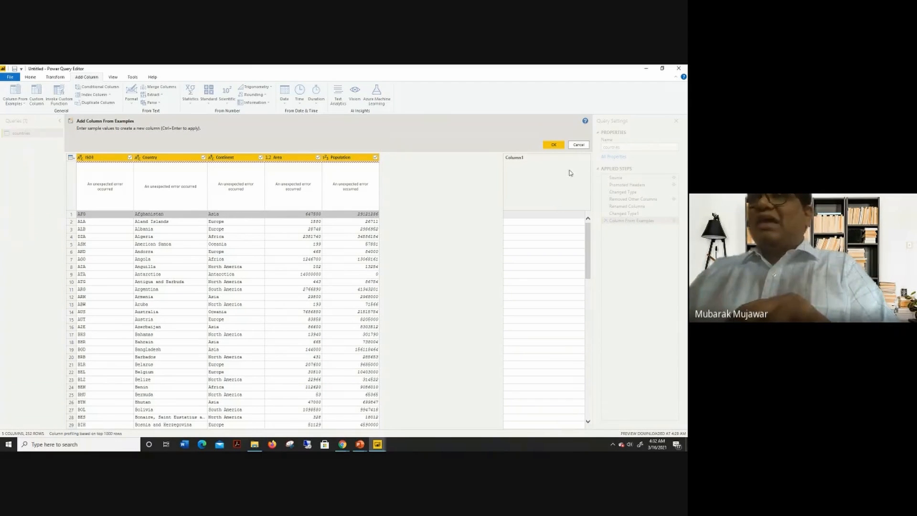
pyautogui.click(578, 145)
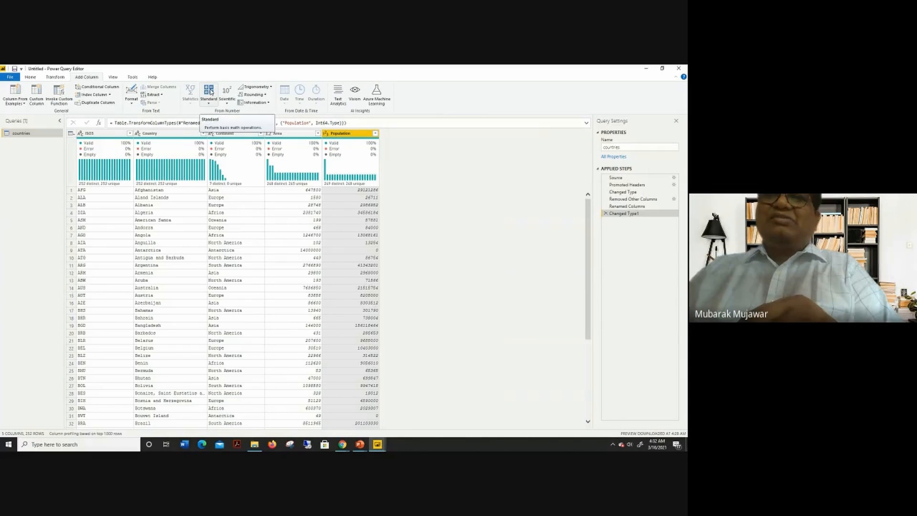
# Step: Examine the Divide operation for the Population column and the Index Column starting options without adding a column
pyautogui.click(208, 93)
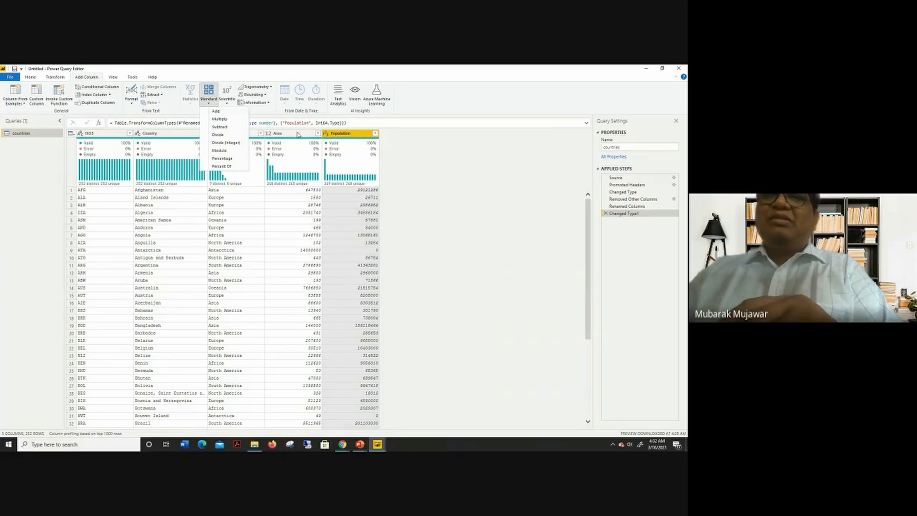
pyautogui.click(219, 134)
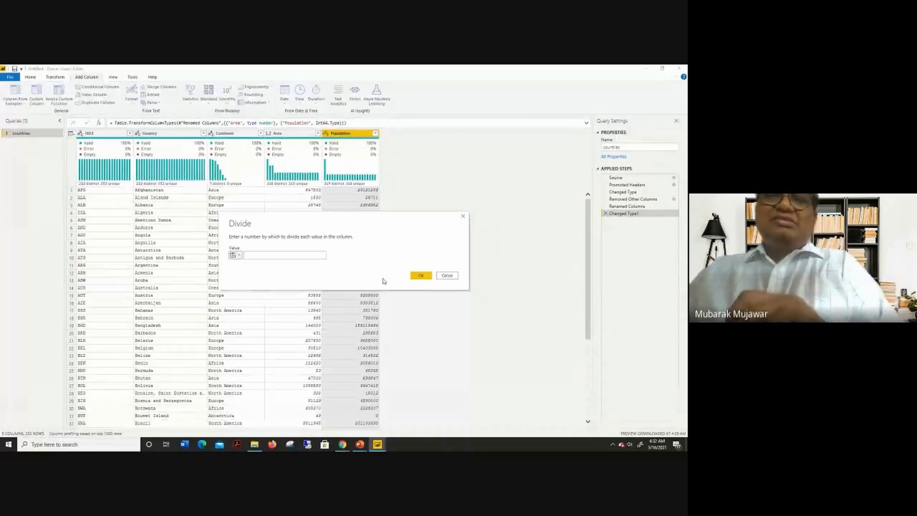
pyautogui.click(447, 277)
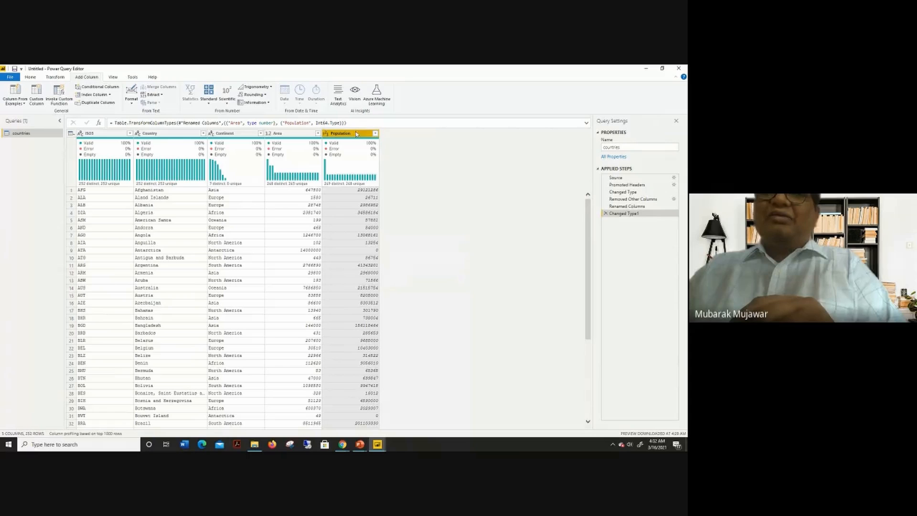
pyautogui.click(110, 95)
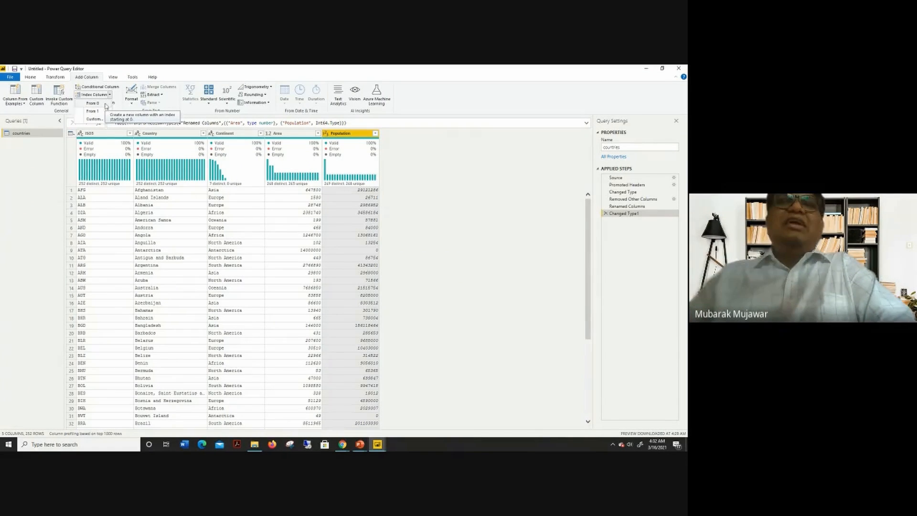
pyautogui.click(492, 246)
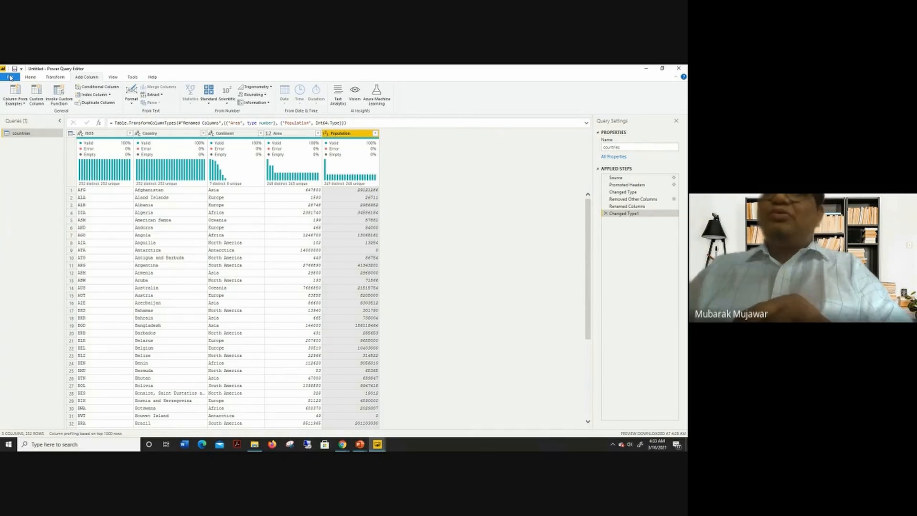
# Step: Close the Power Query Editor and apply the pending changes to the Power BI Desktop model
pyautogui.doubleClick(535, 70)
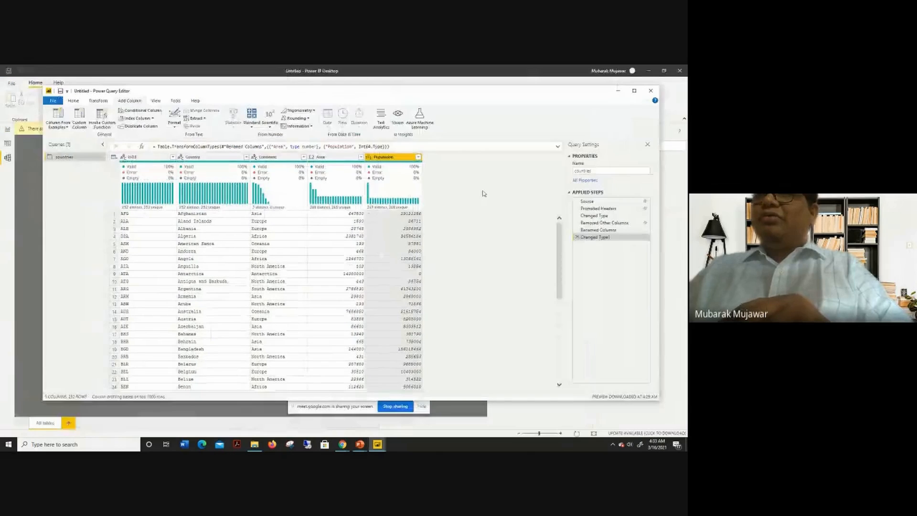
pyautogui.click(650, 91)
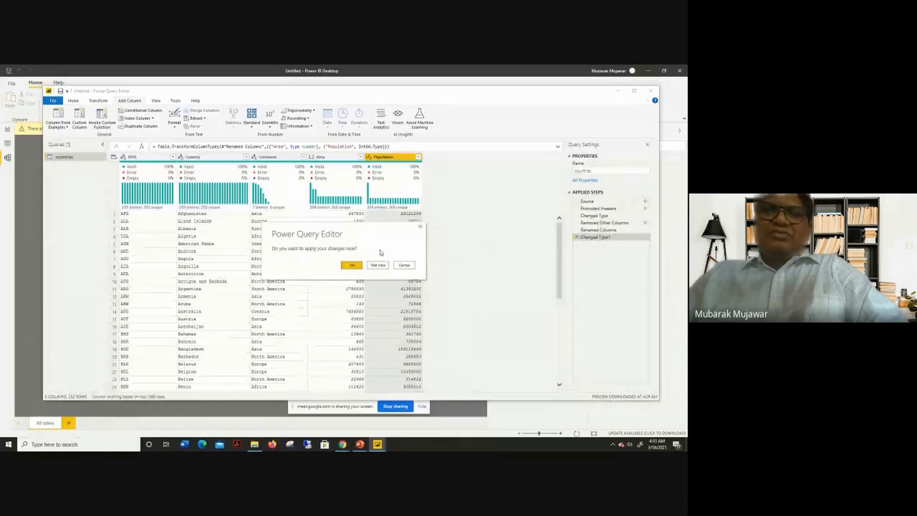
pyautogui.click(348, 267)
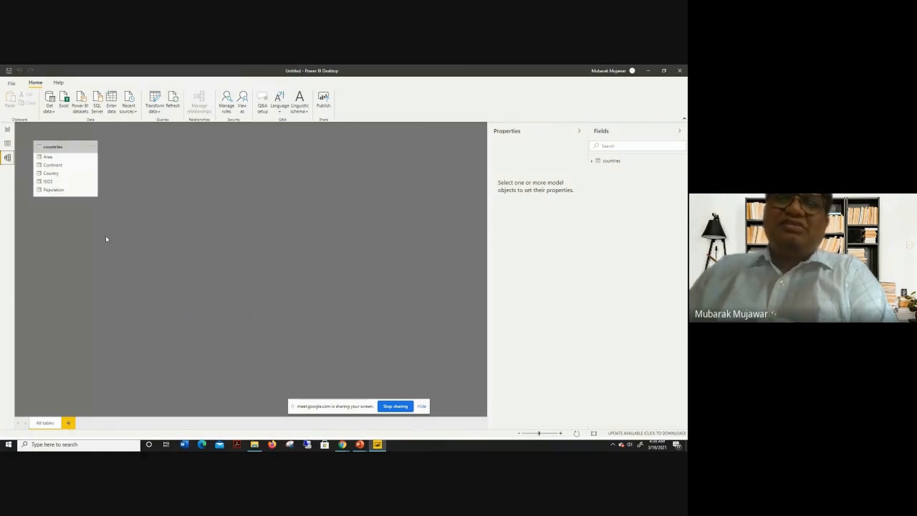
# Step: Switch to the Report view and expand the Filters, Visualizations and Fields panes beside the empty page
pyautogui.click(7, 131)
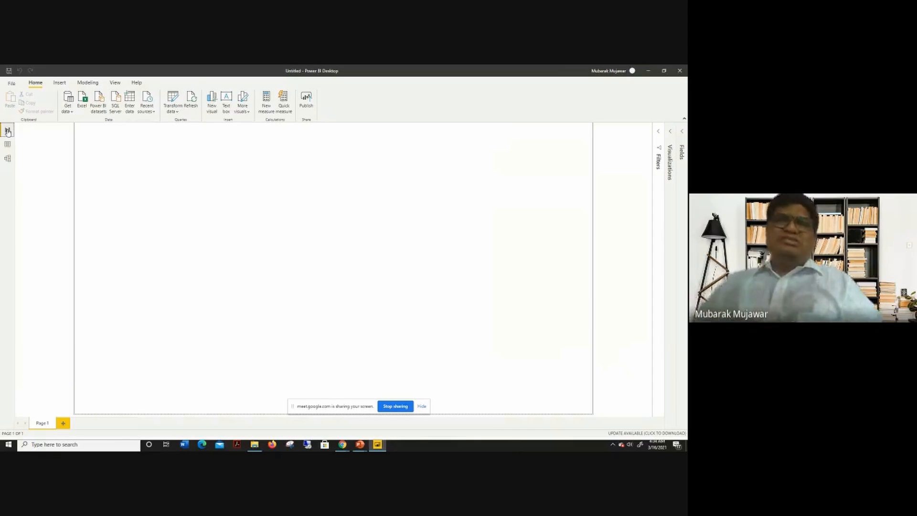
pyautogui.click(658, 135)
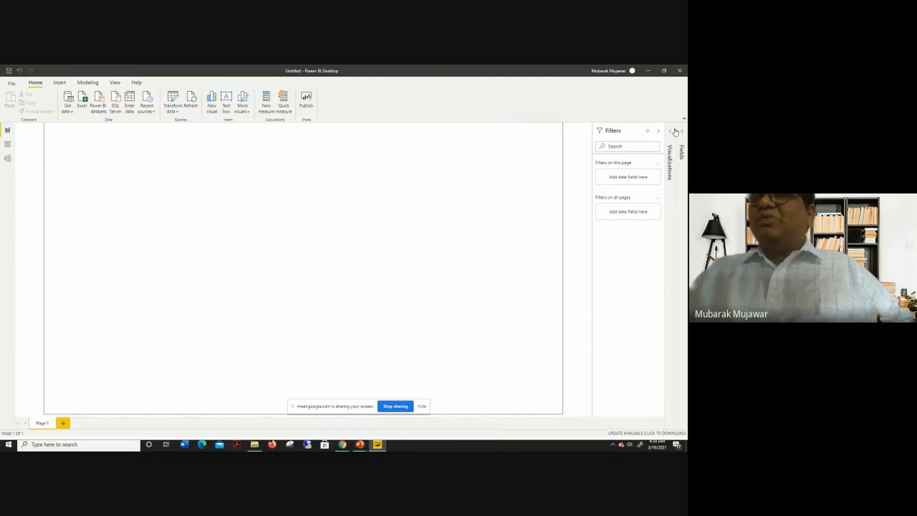
pyautogui.click(672, 133)
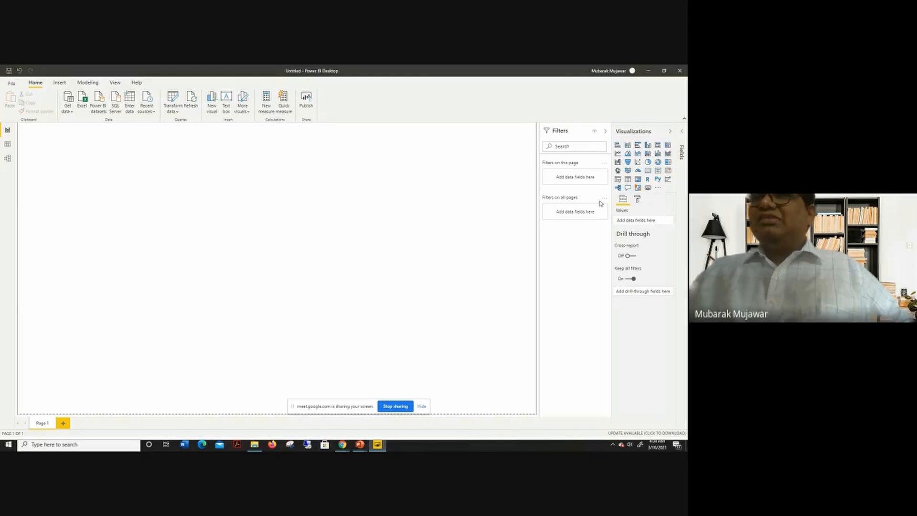
pyautogui.click(683, 135)
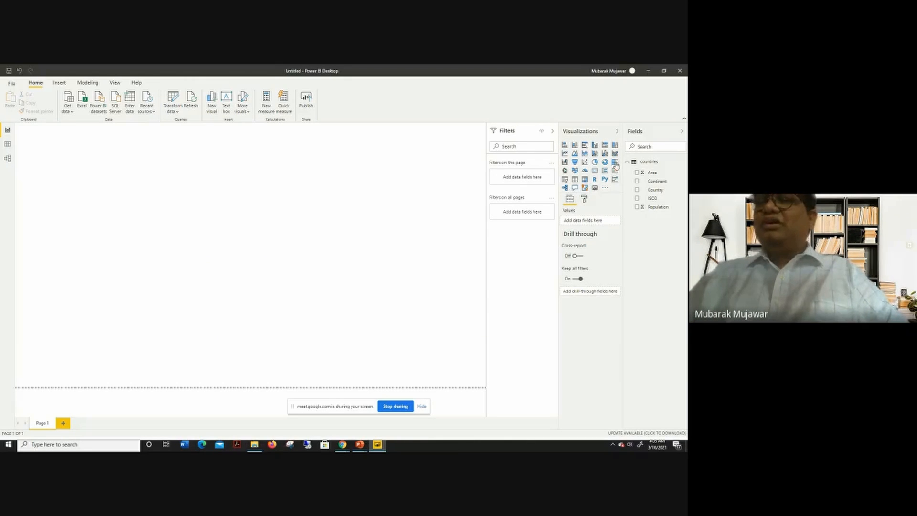
# Step: Add a stacked bar chart with Country on the axis and Population as values, and stretch it down to nearly the page's full height
pyautogui.click(564, 145)
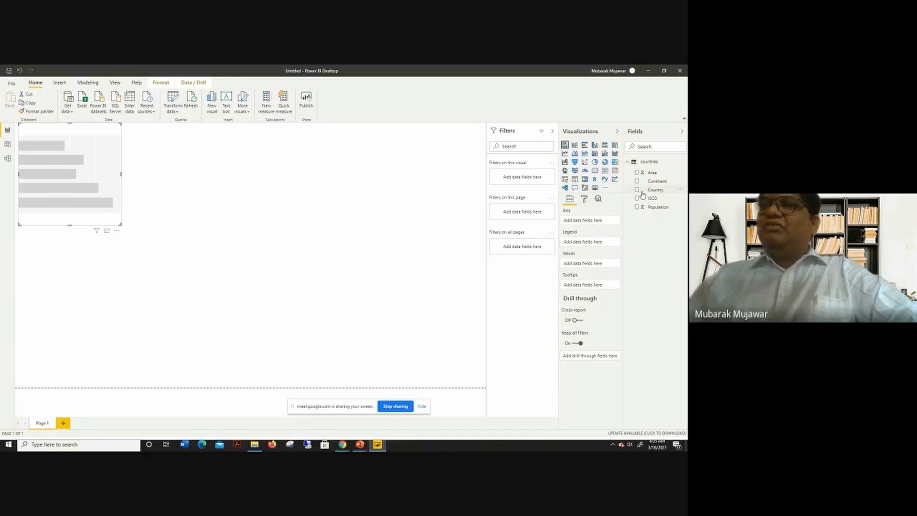
pyautogui.click(637, 191)
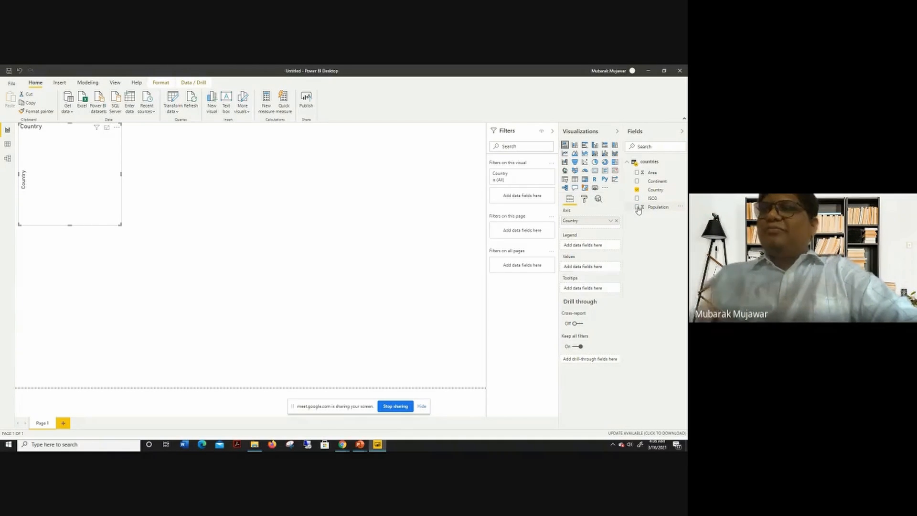
pyautogui.click(637, 207)
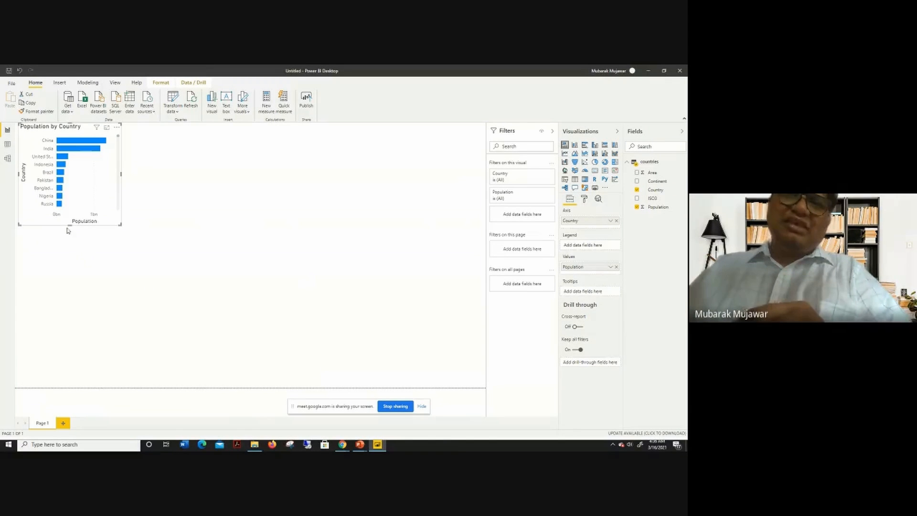
pyautogui.moveTo(69, 223); pyautogui.dragTo(66, 383)
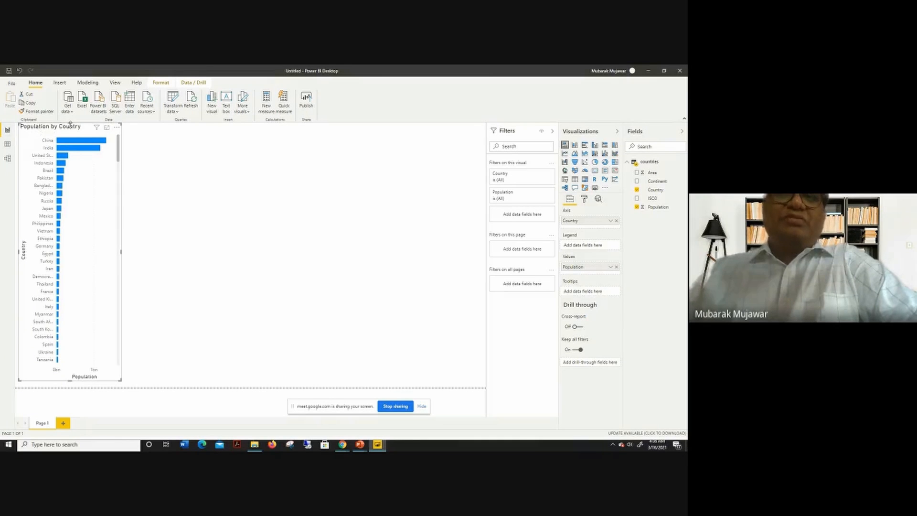
pyautogui.moveTo(71, 143)
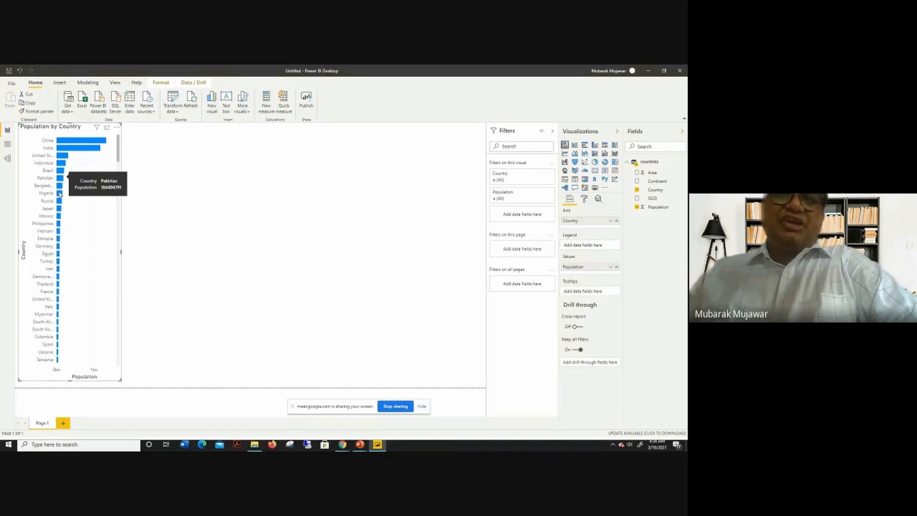
pyautogui.click(216, 293)
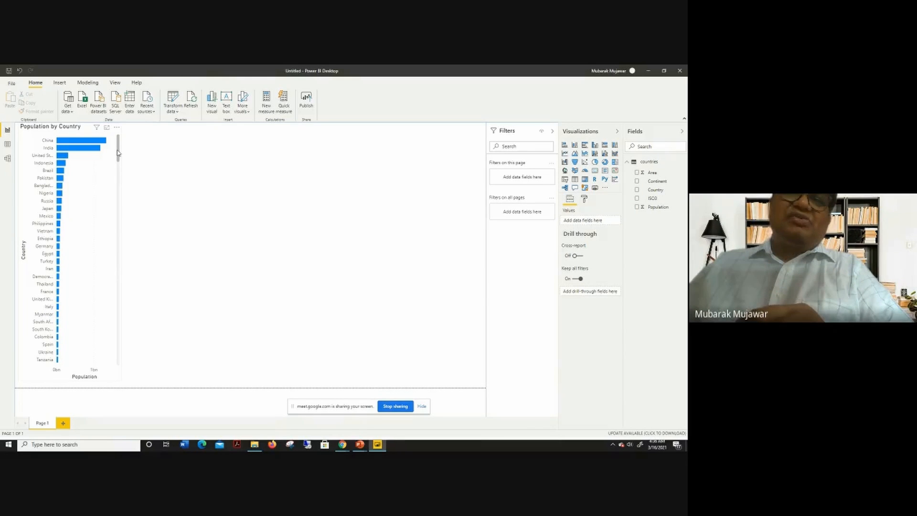
# Step: Look through the bar chart's countries to the end of the list, and widen the chart slightly to fit more of their names
pyautogui.moveTo(118, 152); pyautogui.dragTo(124, 365)
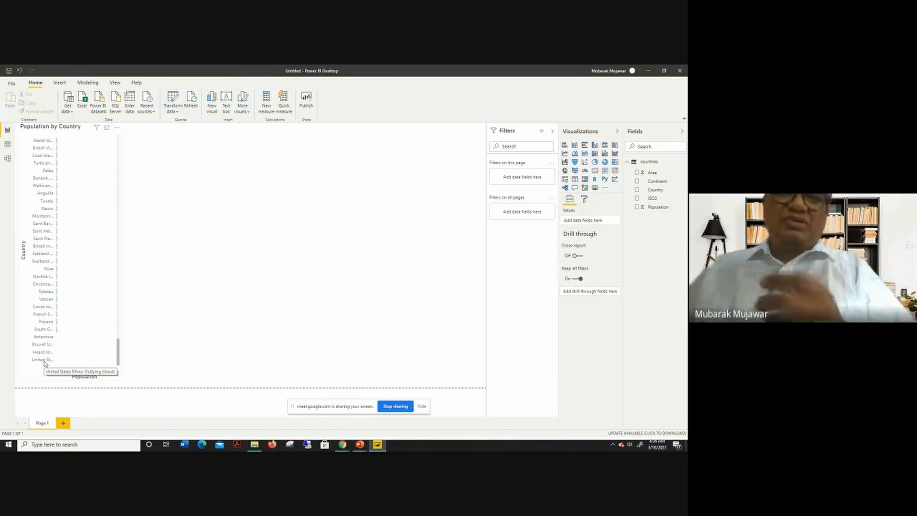
pyautogui.click(97, 219)
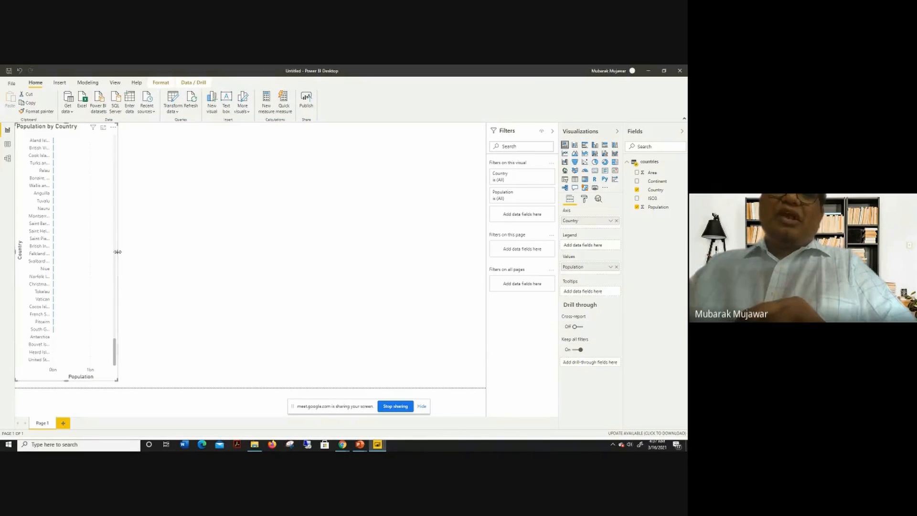
pyautogui.moveTo(117, 252)
pyautogui.mouseDown()
pyautogui.moveTo(202, 258)
pyautogui.moveTo(133, 256)
pyautogui.mouseUp()
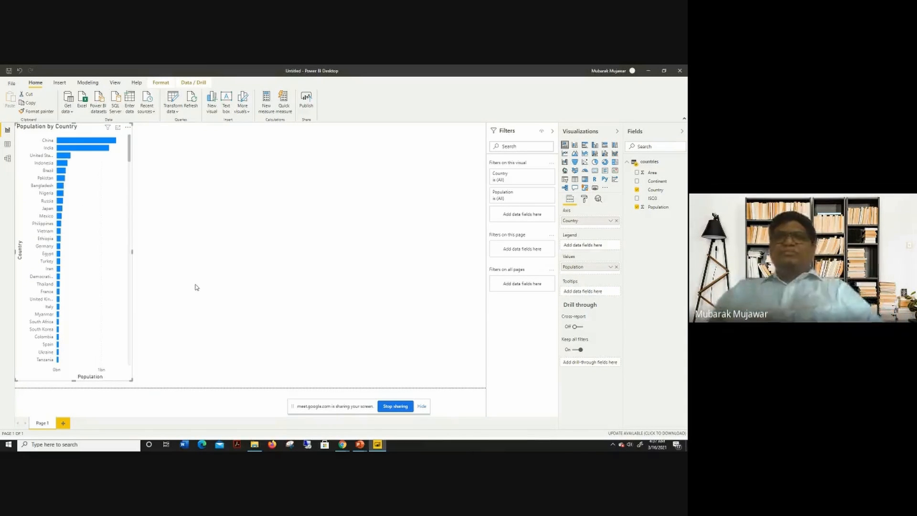
# Step: Add a treemap beside the bar chart, grouped by Continent with Population as its values
pyautogui.click(240, 253)
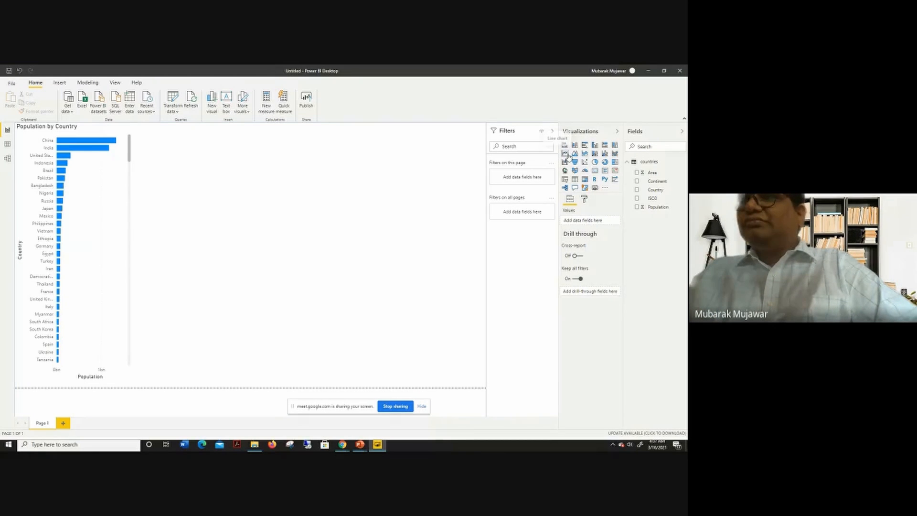
pyautogui.click(615, 163)
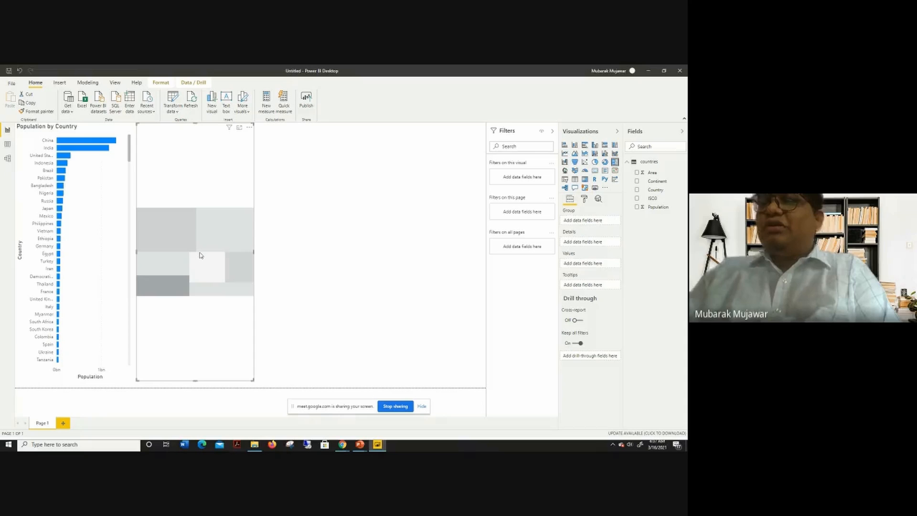
pyautogui.click(637, 181)
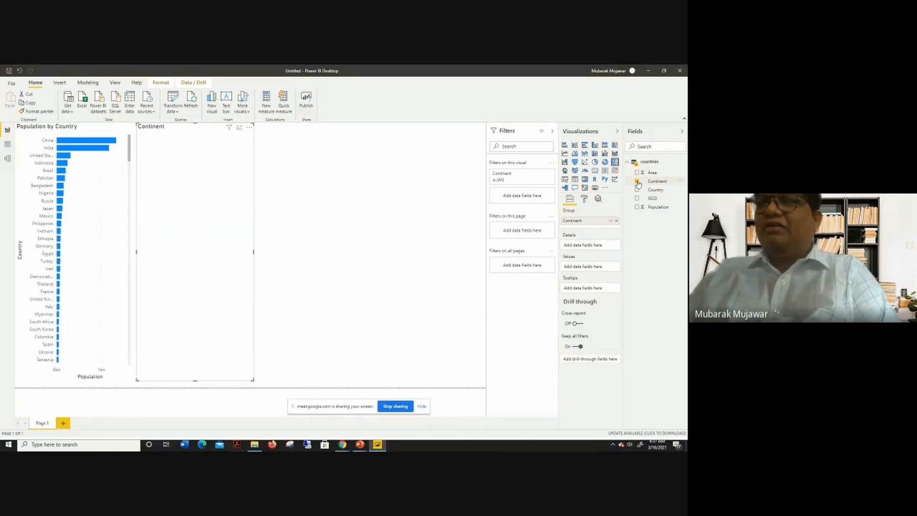
pyautogui.click(637, 208)
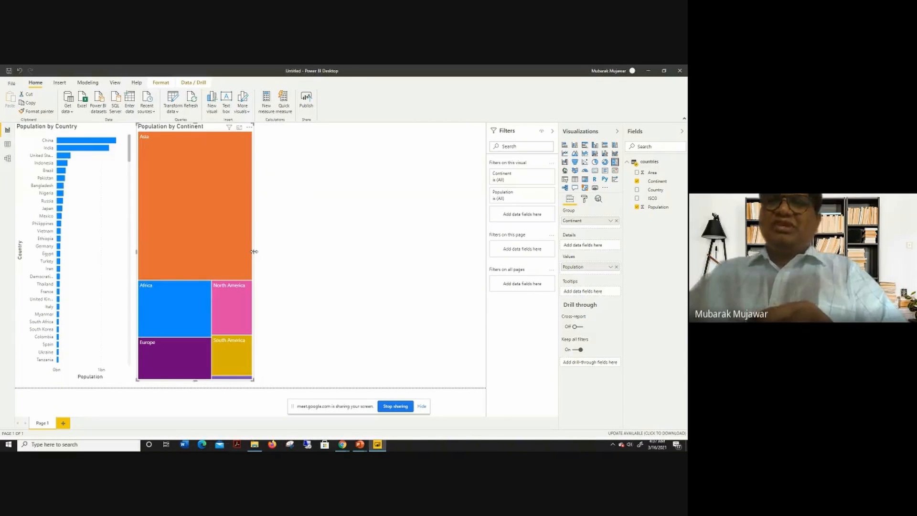
# Step: Widen the treemap to the page's far edge and shorten it to the upper part of the page, then inspect its continent tooltips
pyautogui.moveTo(254, 251); pyautogui.dragTo(482, 244)
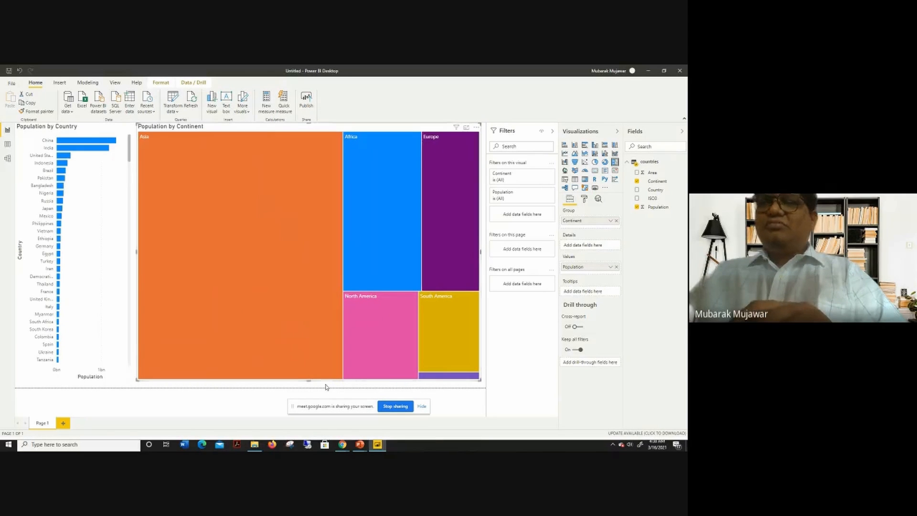
pyautogui.moveTo(309, 381); pyautogui.dragTo(307, 215)
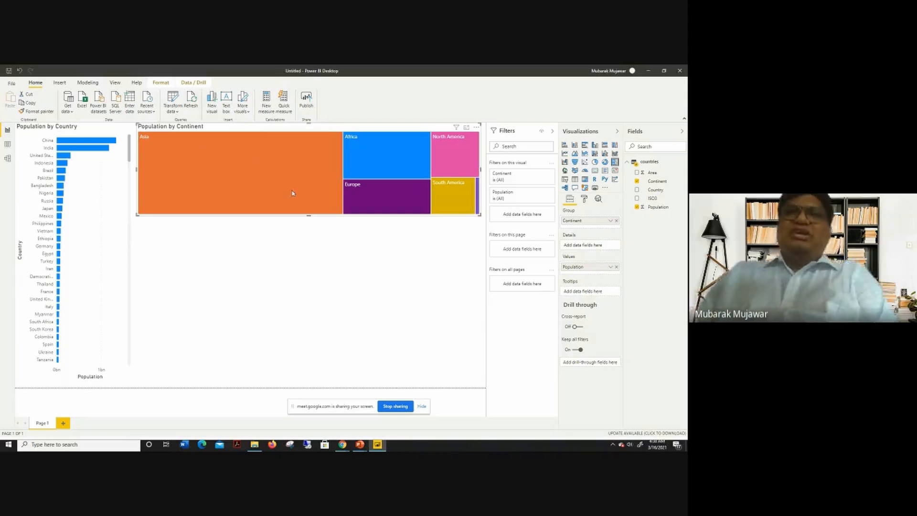
pyautogui.moveTo(375, 179)
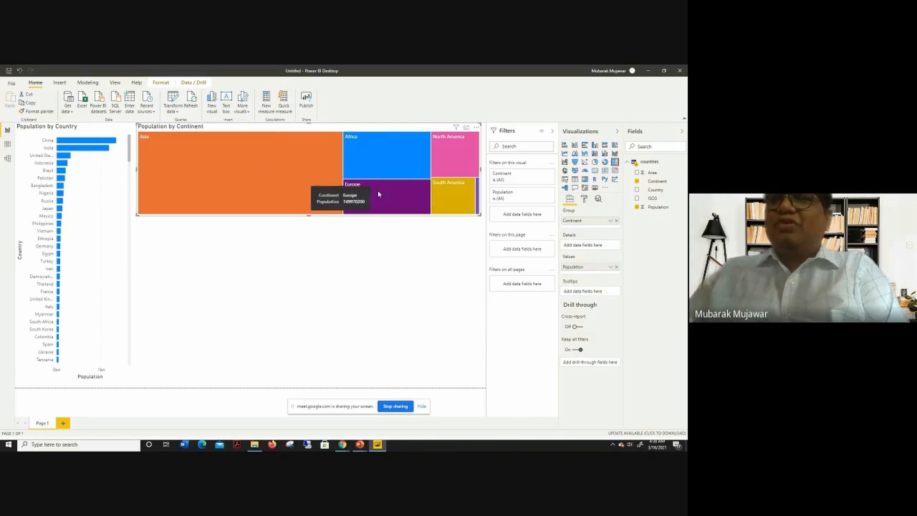
pyautogui.moveTo(444, 175)
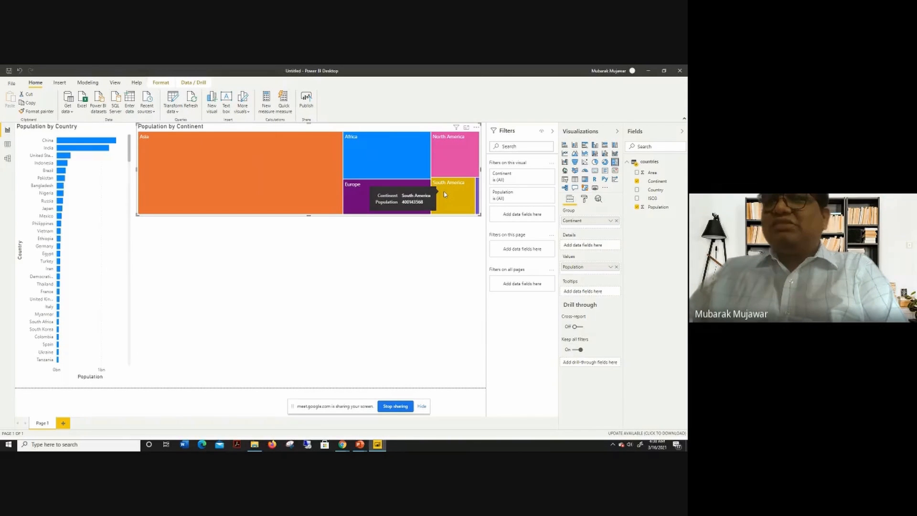
pyautogui.moveTo(479, 197)
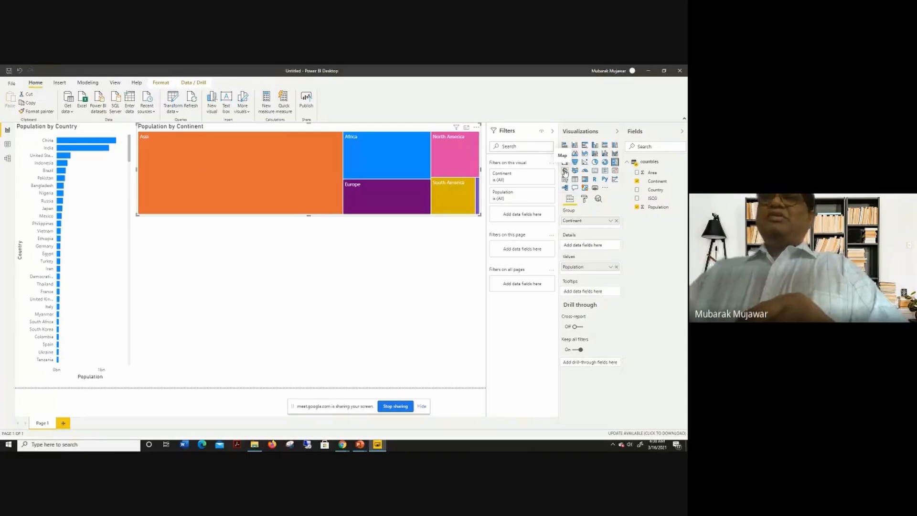
# Step: Add a map visual in the free space below the treemap, with Country as location and Population as bubble size
pyautogui.click(389, 291)
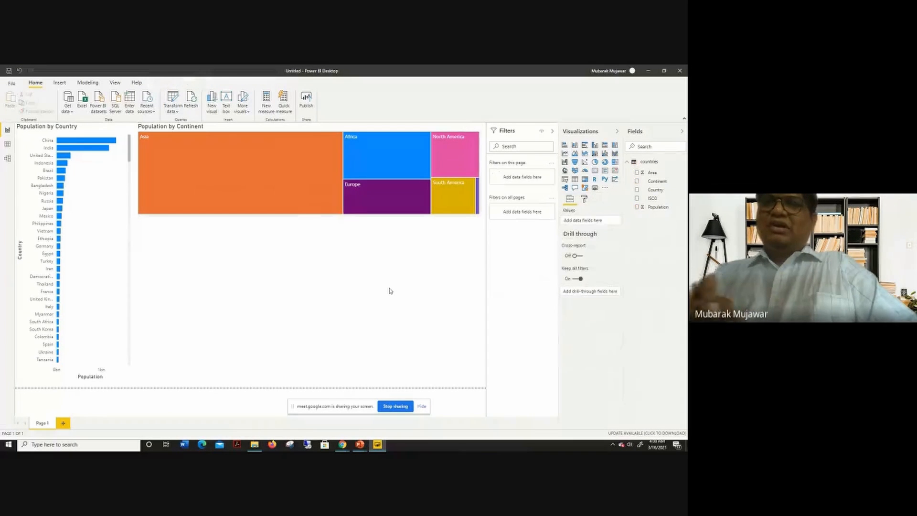
pyautogui.click(564, 171)
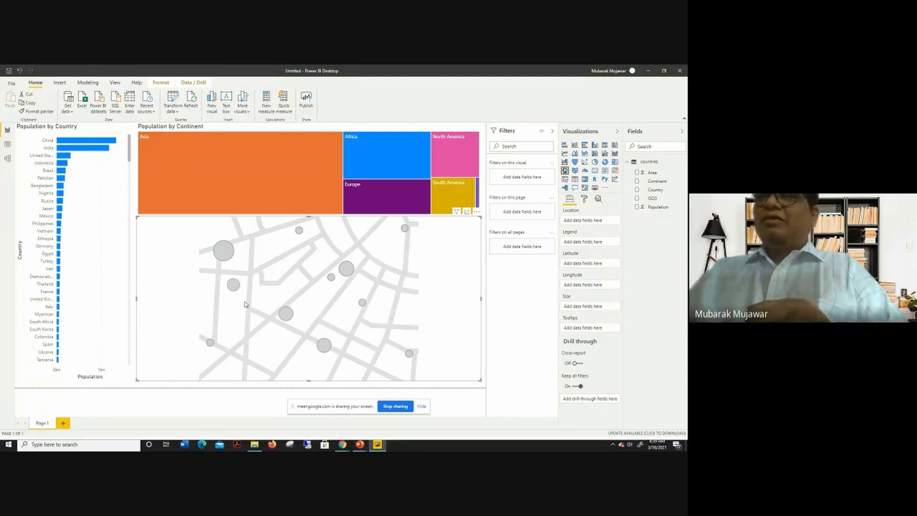
pyautogui.click(636, 191)
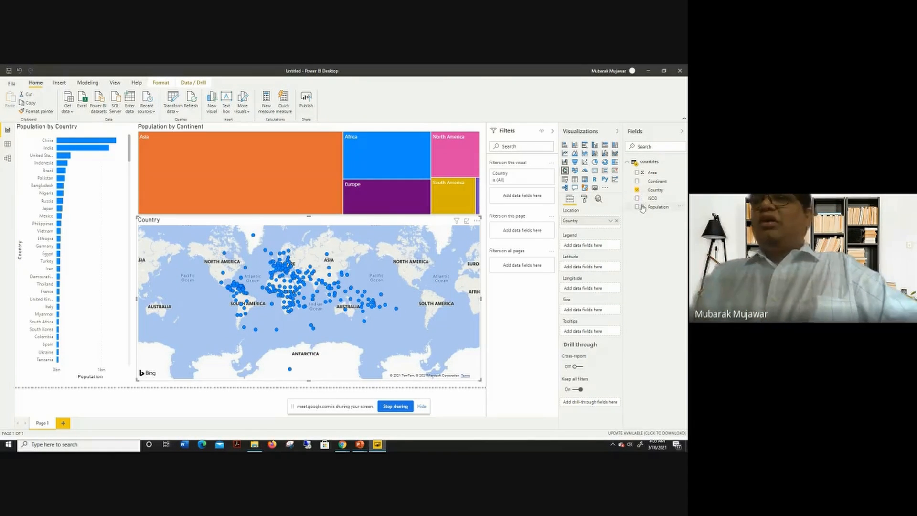
pyautogui.click(637, 207)
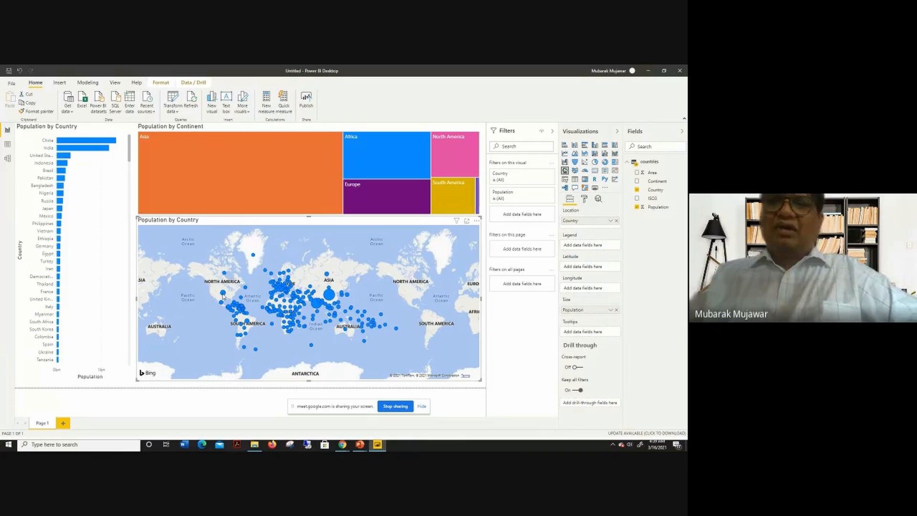
pyautogui.moveTo(223, 295)
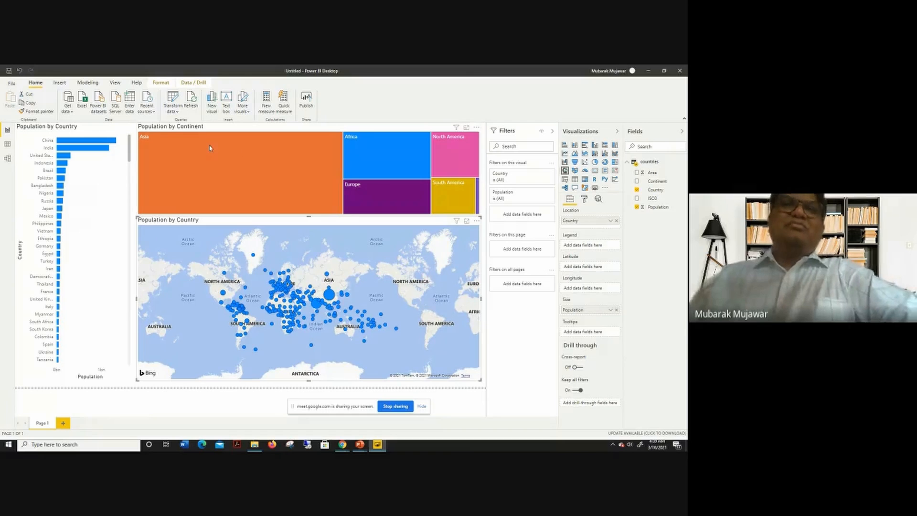
pyautogui.moveTo(266, 189)
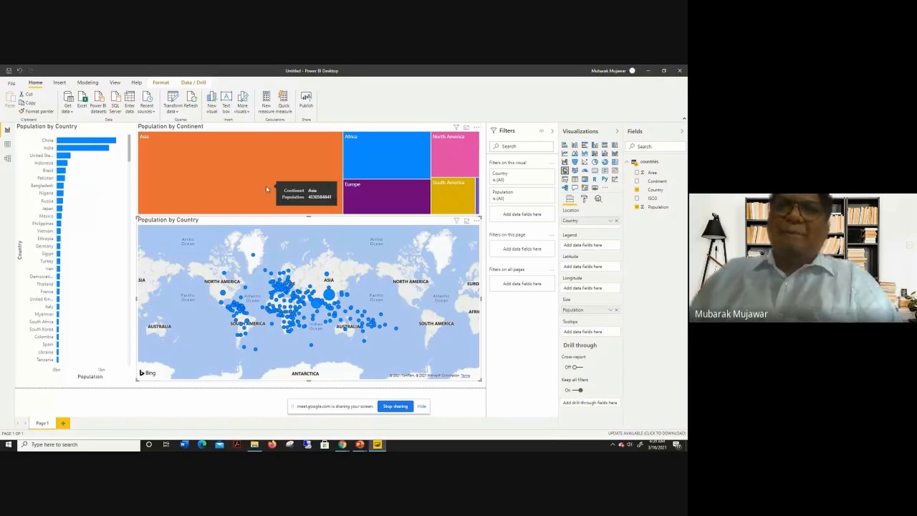
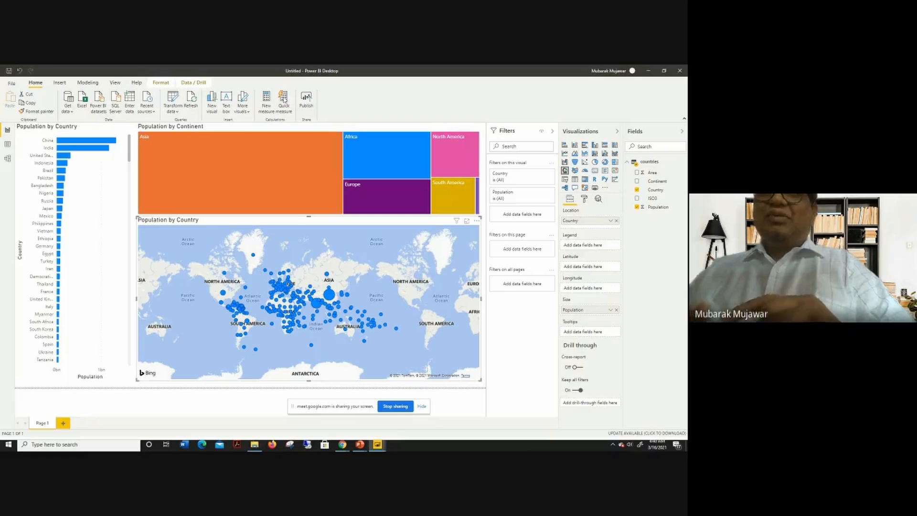
# Step: Create a quick measure with the Division calculation, using Sum of Population as numerator and Sum of Area as denominator
pyautogui.click(284, 99)
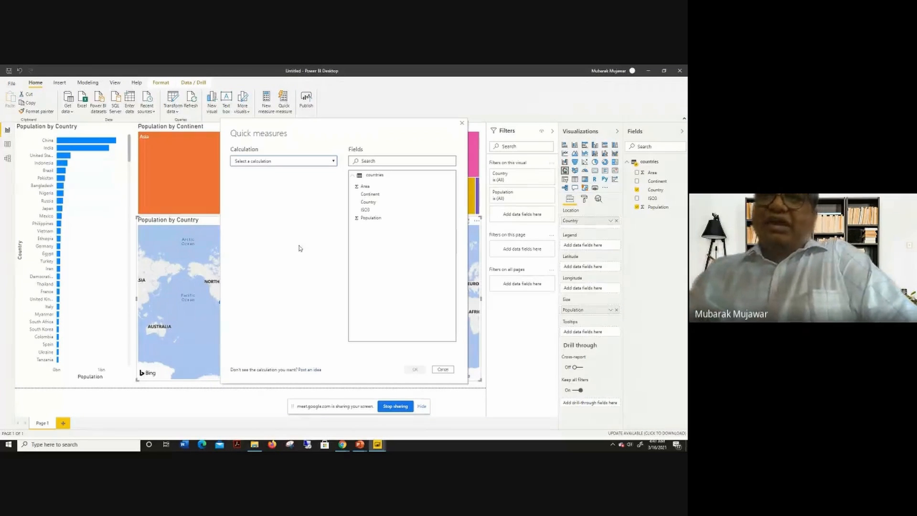
pyautogui.click(297, 164)
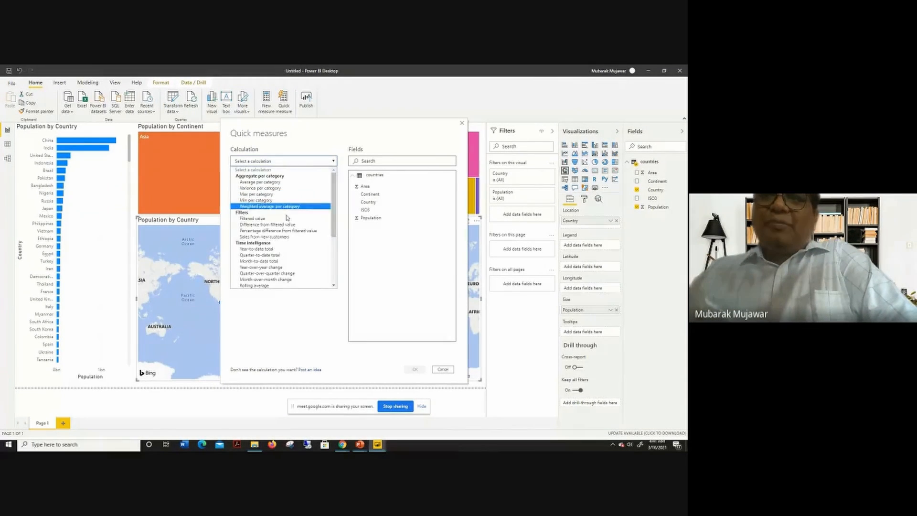
pyautogui.scroll(-3, 286, 233)
pyautogui.scroll(-2, 286, 233)
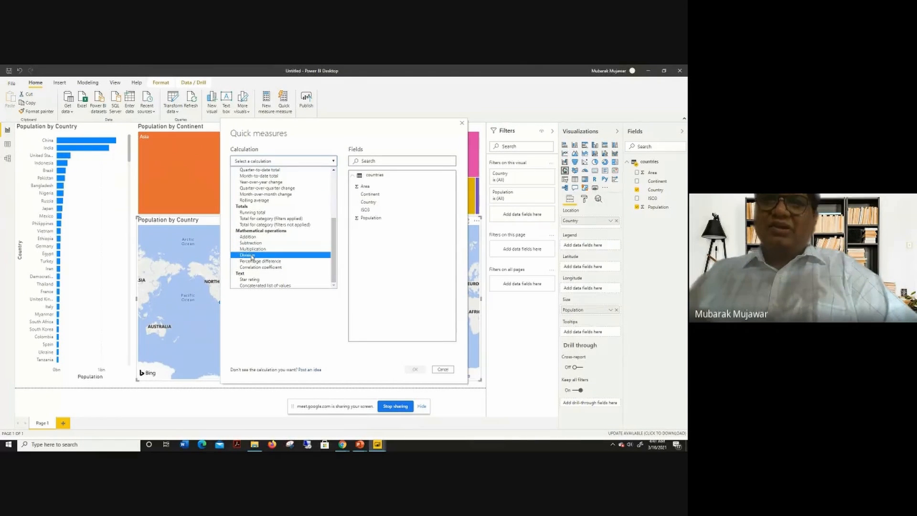
pyautogui.click(251, 255)
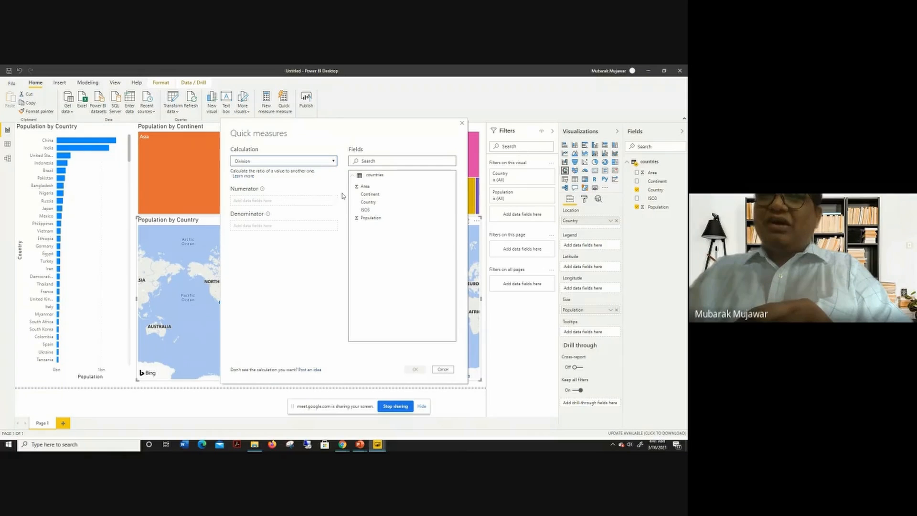
pyautogui.click(300, 204)
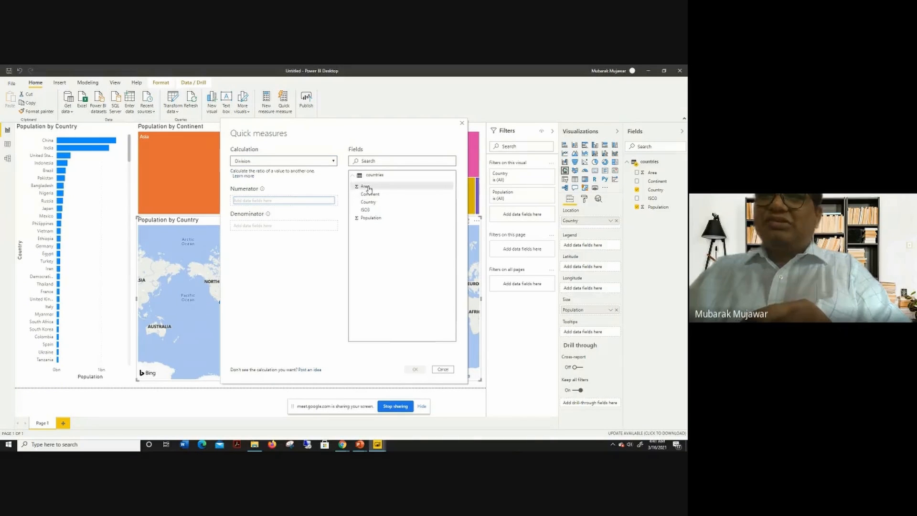
pyautogui.moveTo(371, 218); pyautogui.dragTo(255, 203)
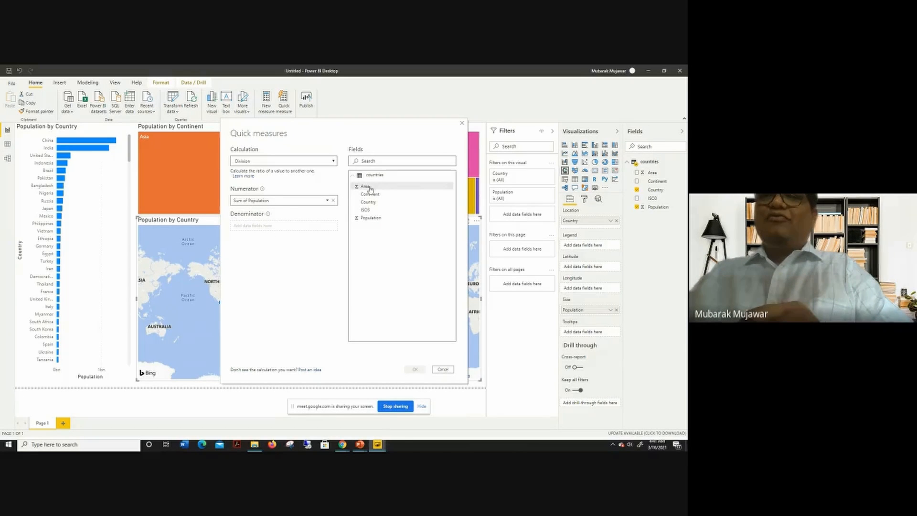
pyautogui.moveTo(369, 187); pyautogui.dragTo(250, 229)
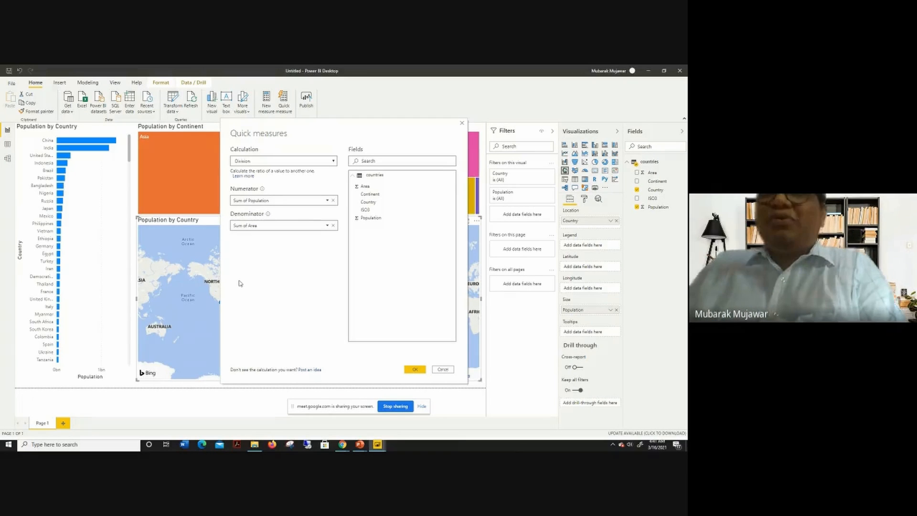
pyautogui.click(416, 370)
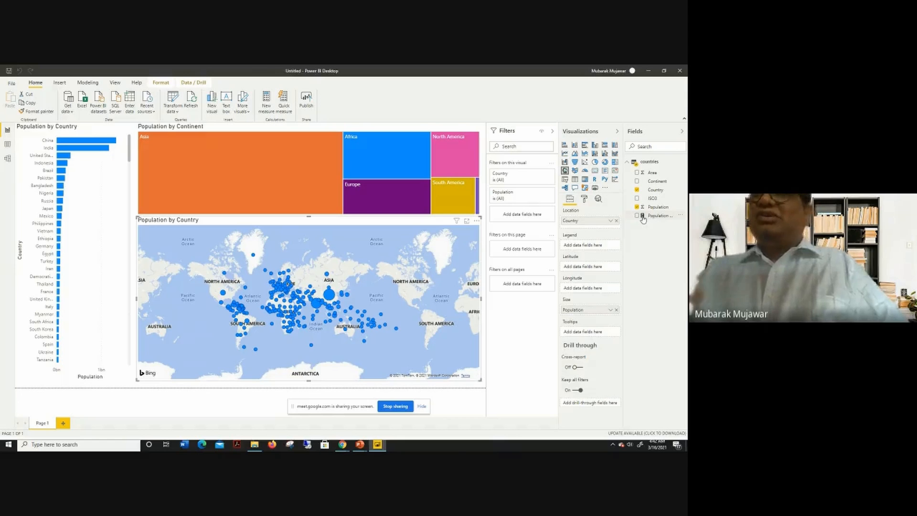
# Step: Rename the new Population-by-Area quick measure as Density
pyautogui.click(679, 217)
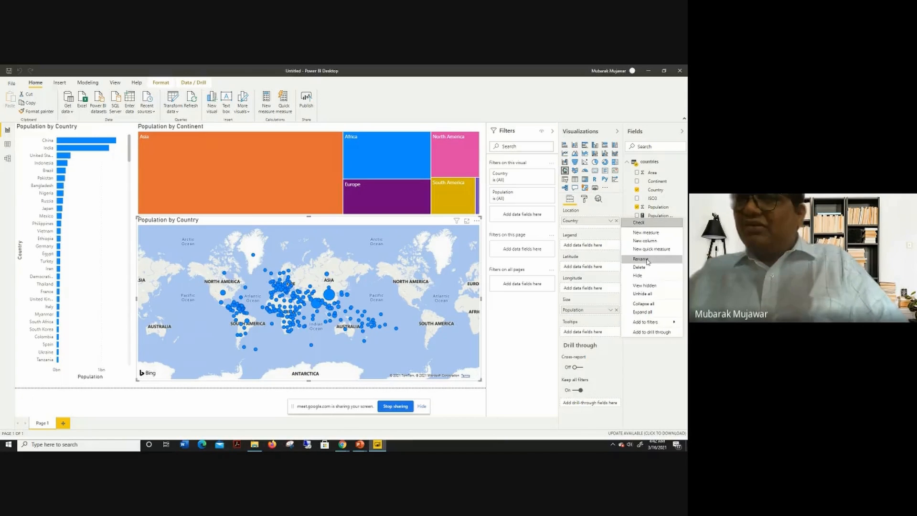
pyautogui.click(640, 259)
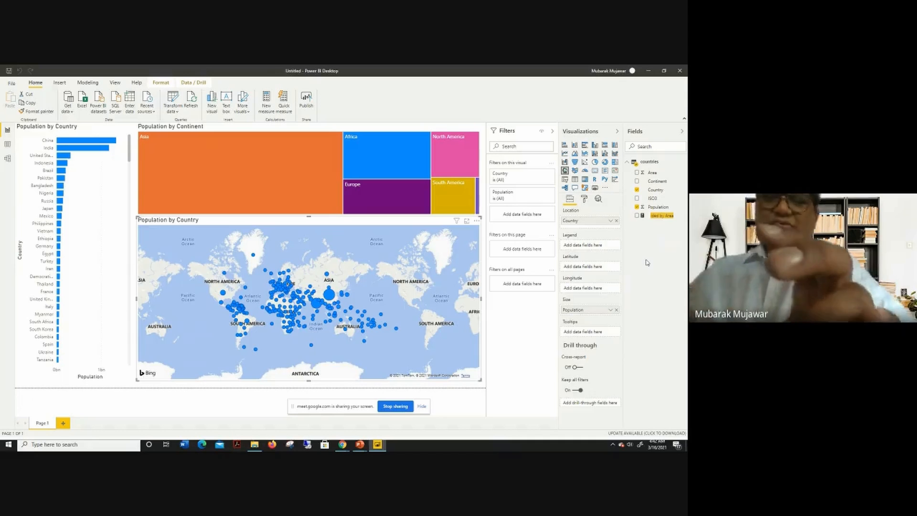
pyautogui.write('Density')
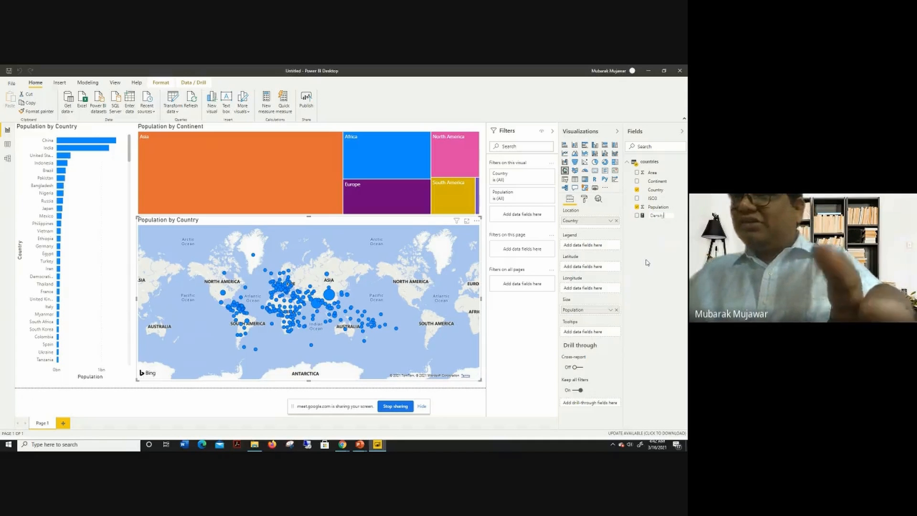
pyautogui.press('Return')
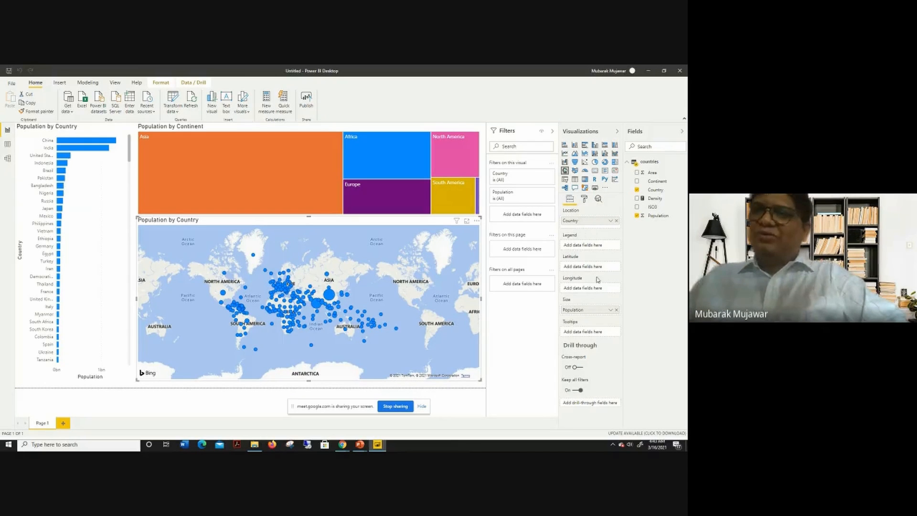
# Step: Replace Population with Density as the map's bubble size and inspect the largest density bubble in Europe
pyautogui.click(616, 311)
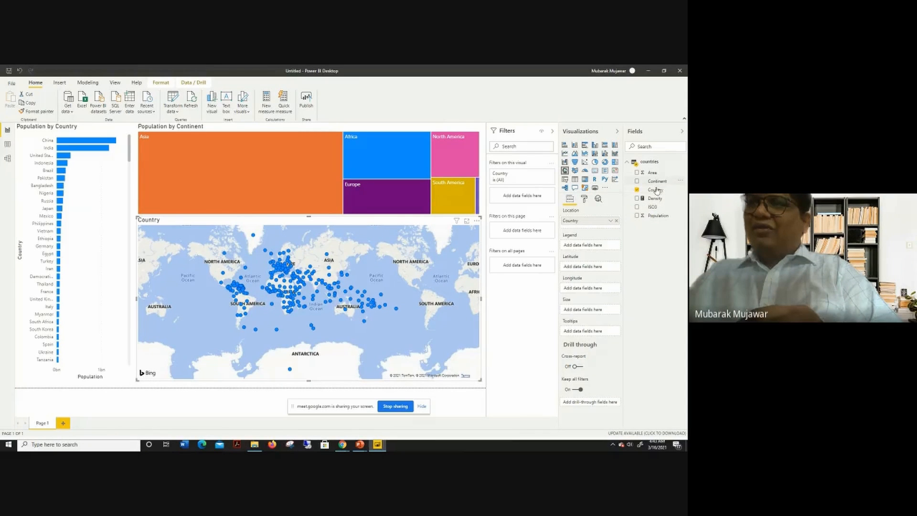
pyautogui.moveTo(656, 203); pyautogui.dragTo(593, 314)
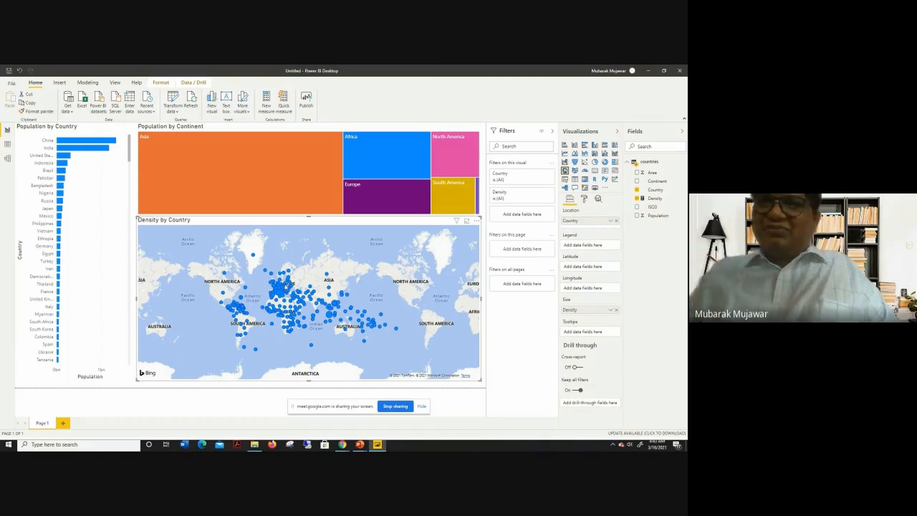
pyautogui.moveTo(287, 284)
pyautogui.scroll(10, 287, 284)
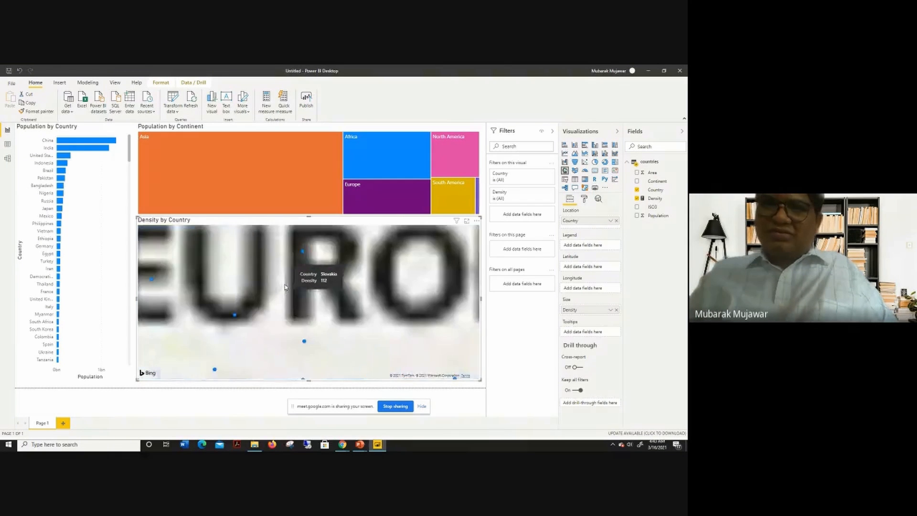
pyautogui.scroll(-8, 285, 286)
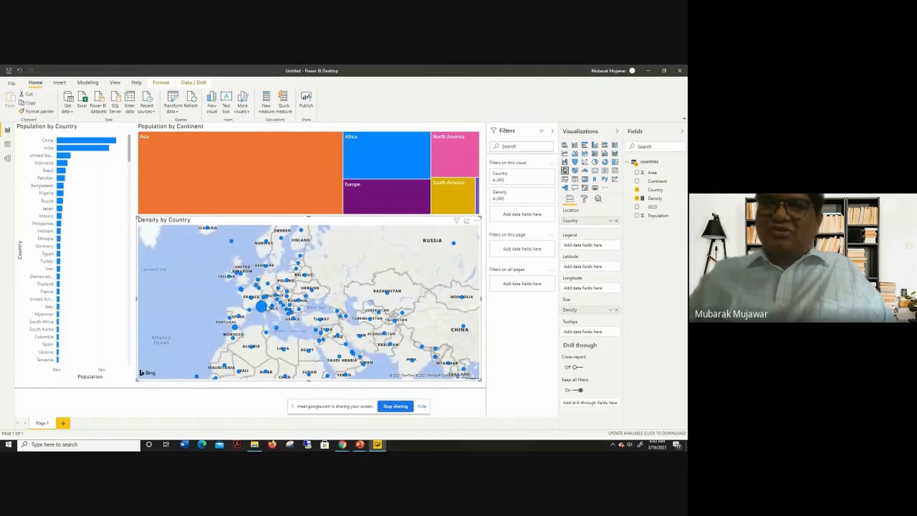
pyautogui.moveTo(262, 306)
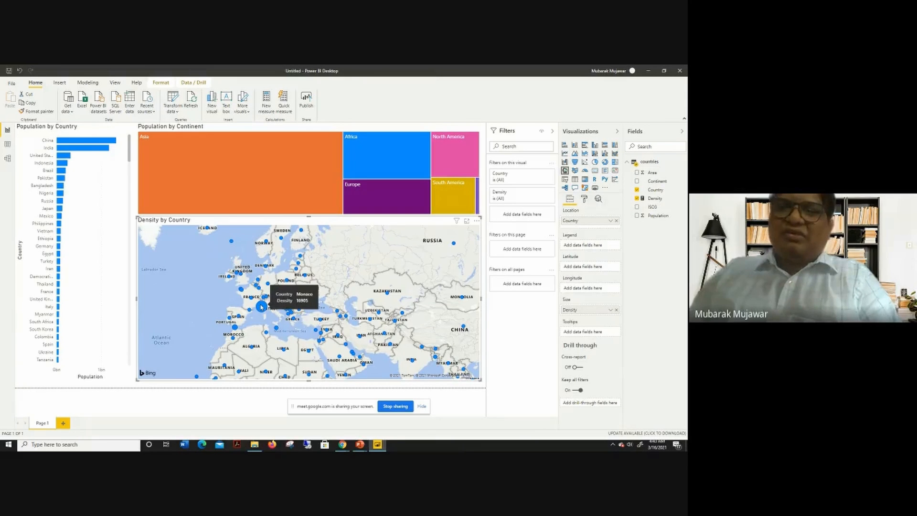
pyautogui.scroll(-3, 261, 306)
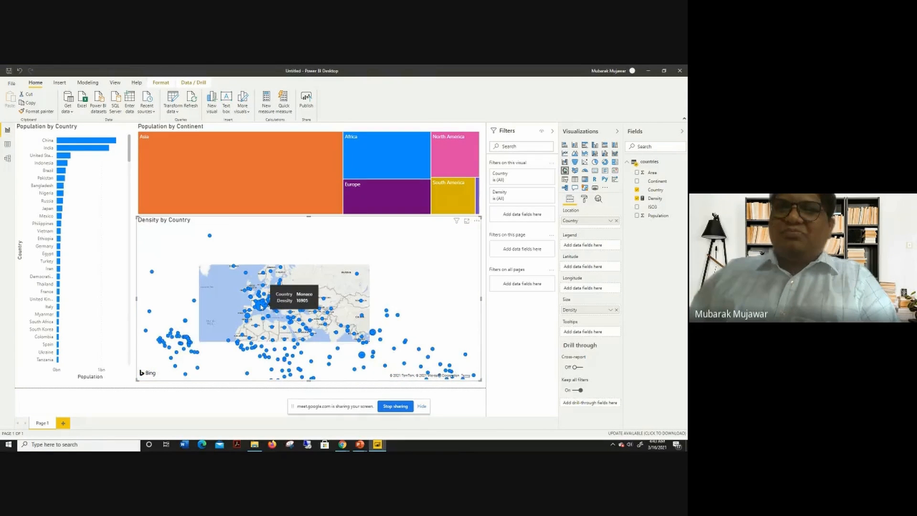
pyautogui.scroll(-2, 310, 285)
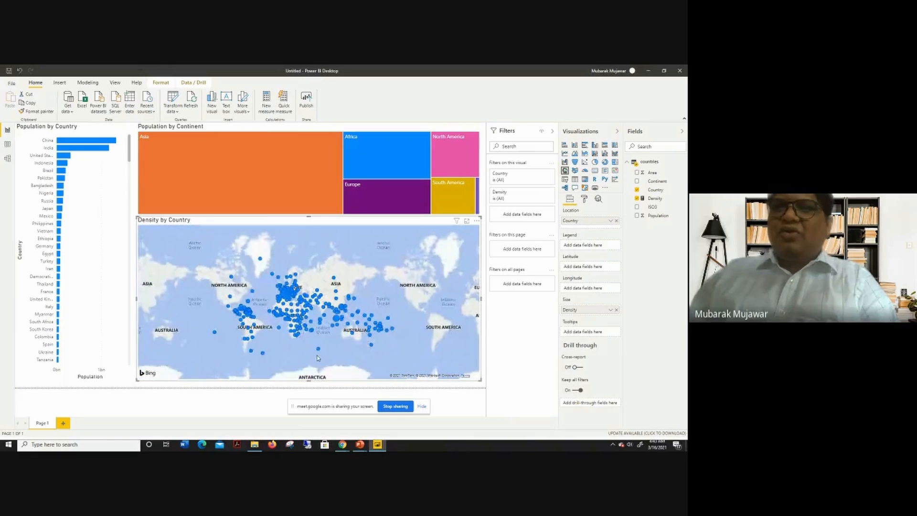
pyautogui.moveTo(319, 352)
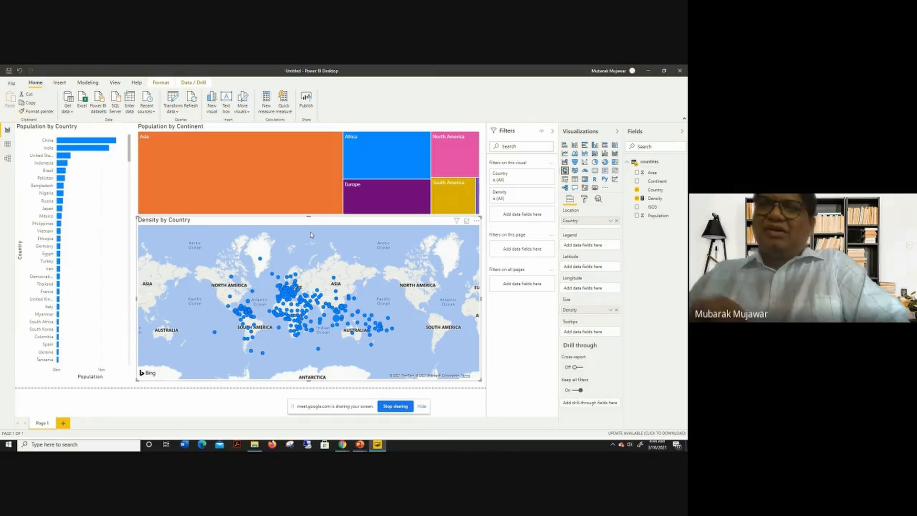
# Step: Add Continent as the map's legend and extend the map slightly upward
pyautogui.click(637, 181)
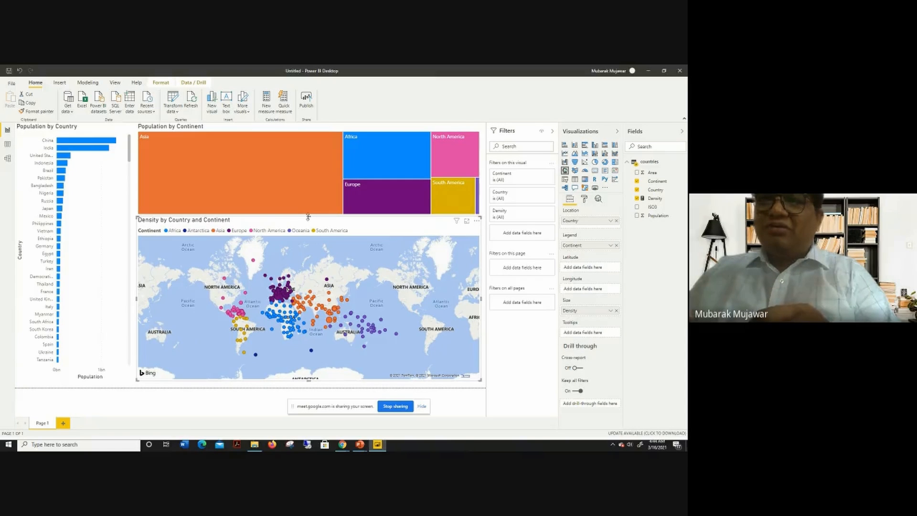
pyautogui.moveTo(308, 217); pyautogui.dragTo(311, 199)
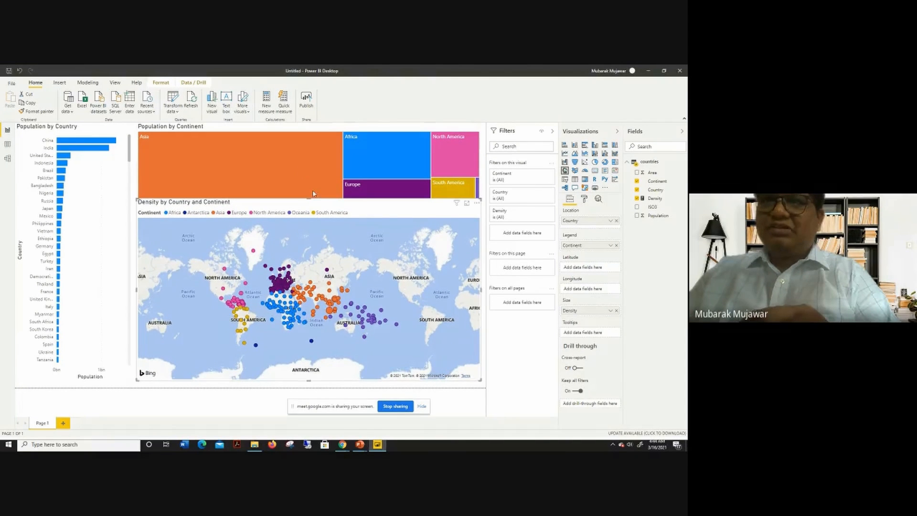
# Step: Shorten the treemap from below and extend the map upward to just beneath it
pyautogui.click(311, 196)
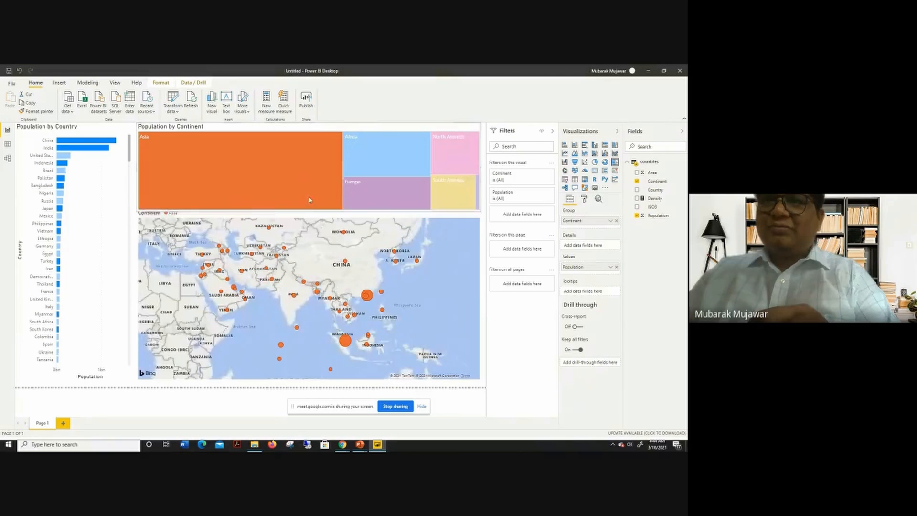
pyautogui.moveTo(310, 200); pyautogui.dragTo(309, 180)
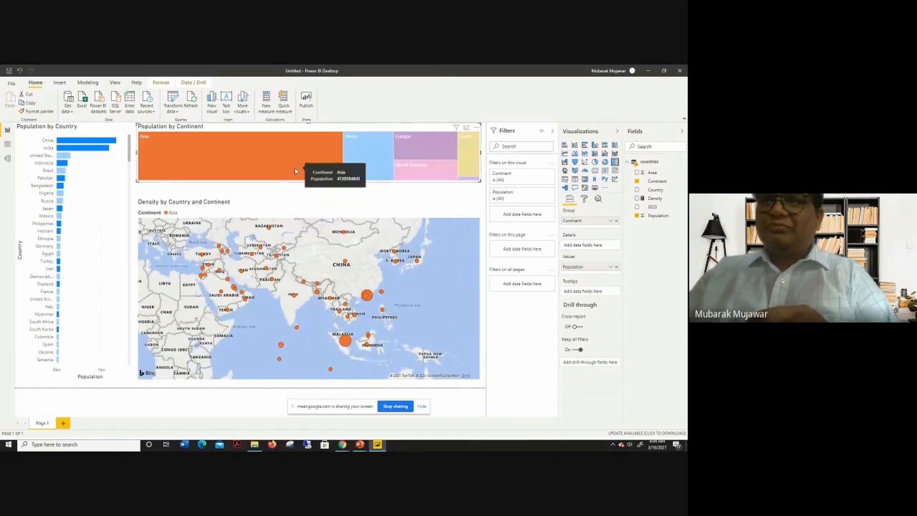
pyautogui.click(295, 171)
pyautogui.click(295, 171)
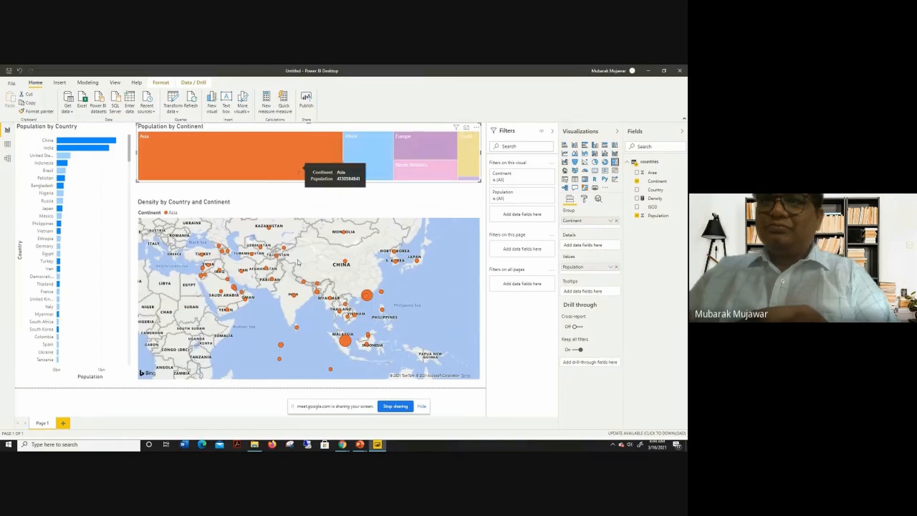
pyautogui.click(305, 233)
pyautogui.moveTo(309, 199); pyautogui.dragTo(309, 187)
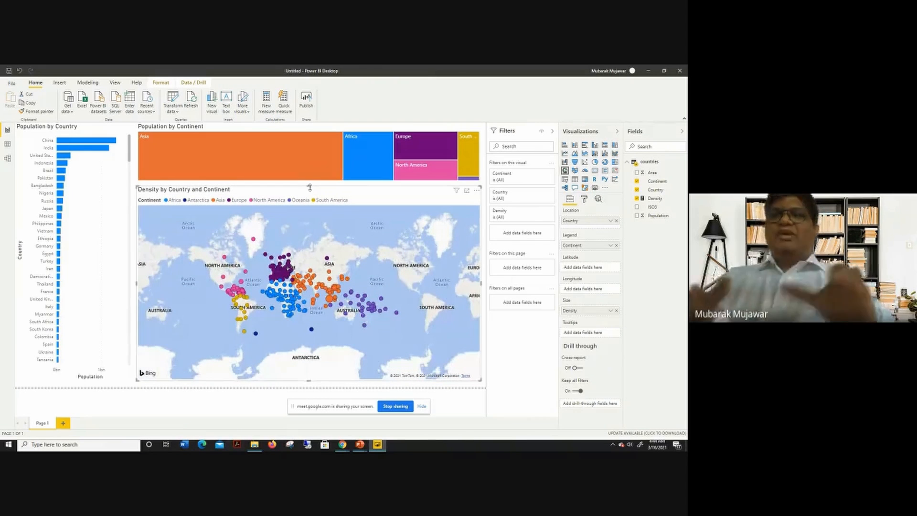
# Step: Collapse the Filters, Visualizations and Fields panes to give the report canvas more room
pyautogui.scroll(2, 283, 281)
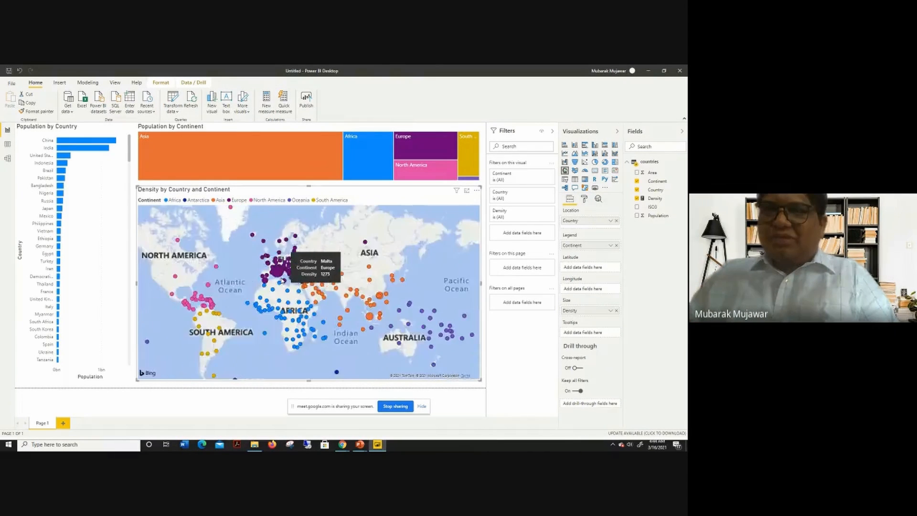
pyautogui.scroll(2, 283, 281)
pyautogui.scroll(-5, 283, 280)
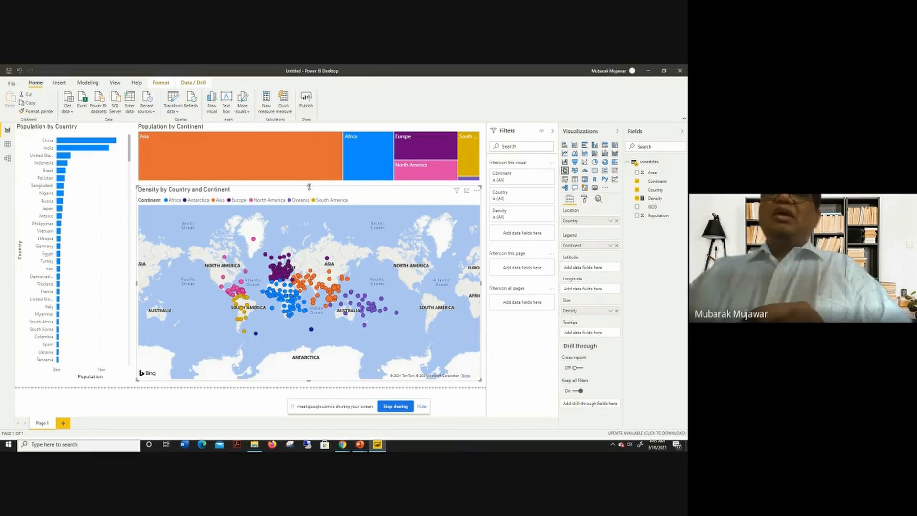
pyautogui.moveTo(301, 256)
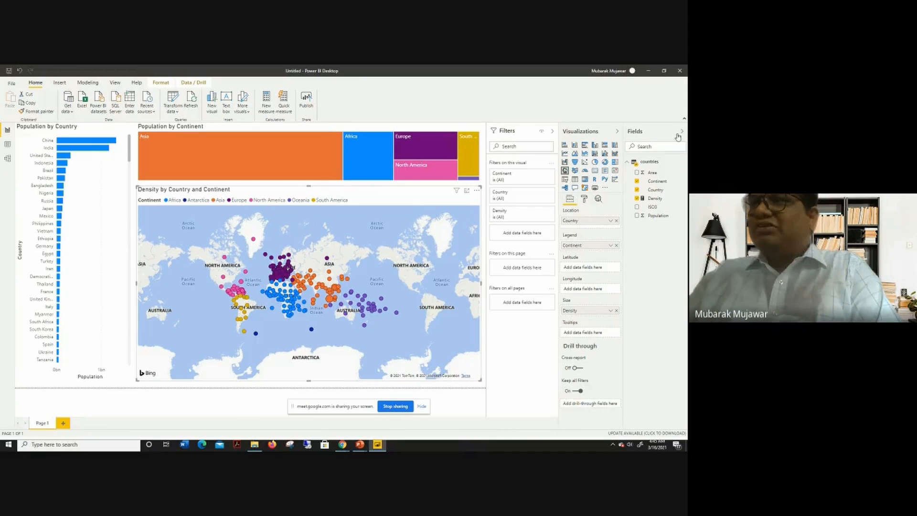
pyautogui.click(552, 132)
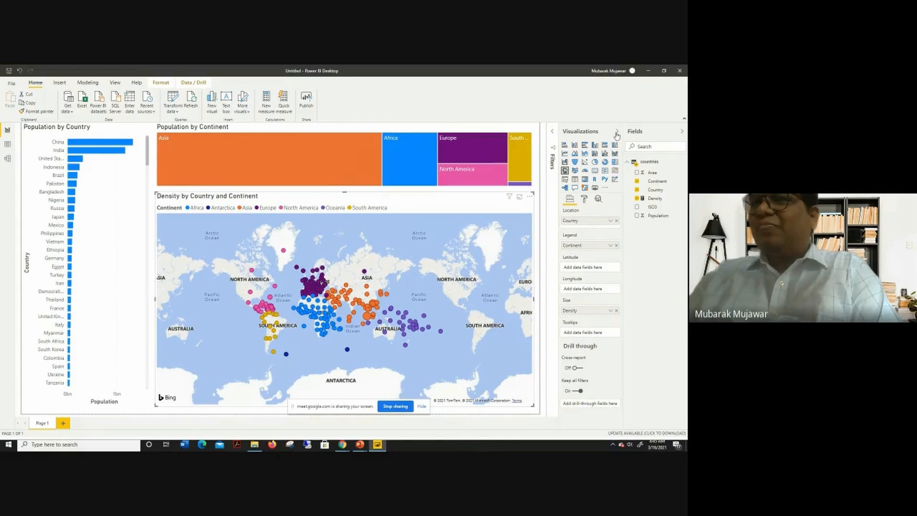
pyautogui.click(616, 131)
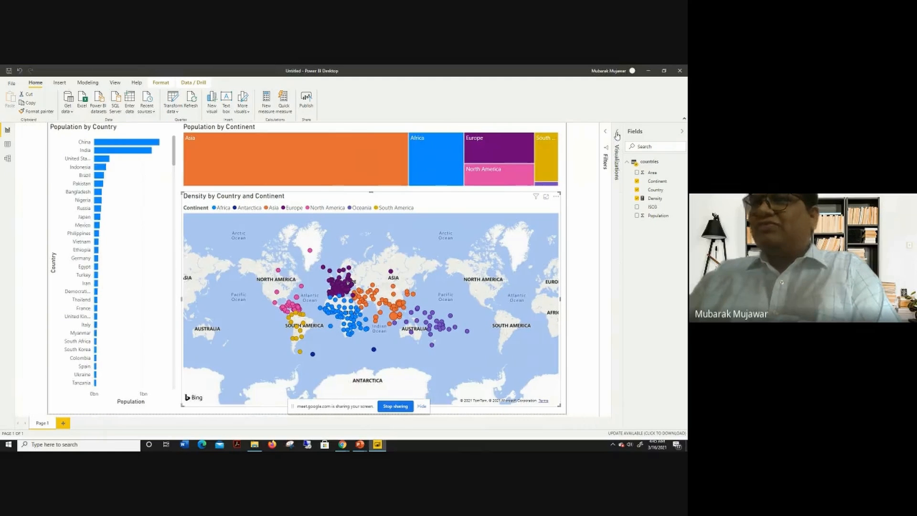
pyautogui.click(682, 132)
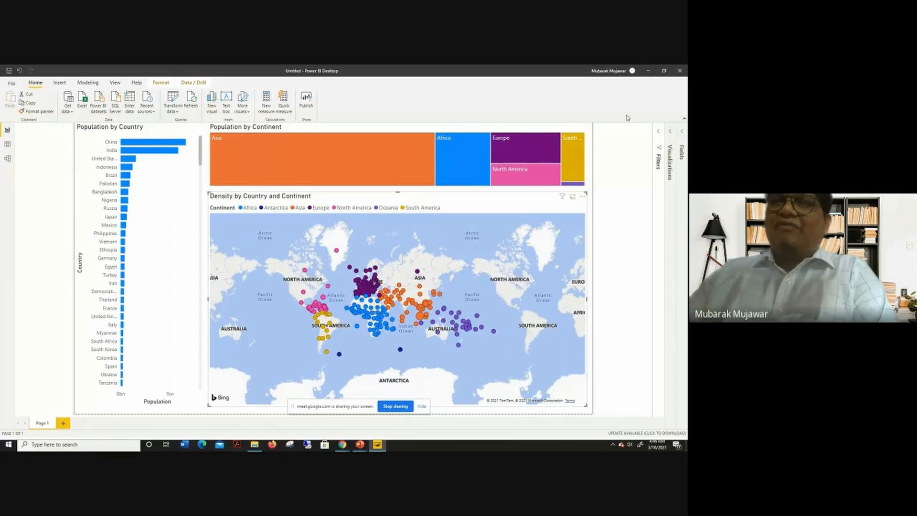
# Step: Cross-highlight Africa from the treemap, examine its countries in the bar chart and map, and clear the selection
pyautogui.moveTo(456, 162)
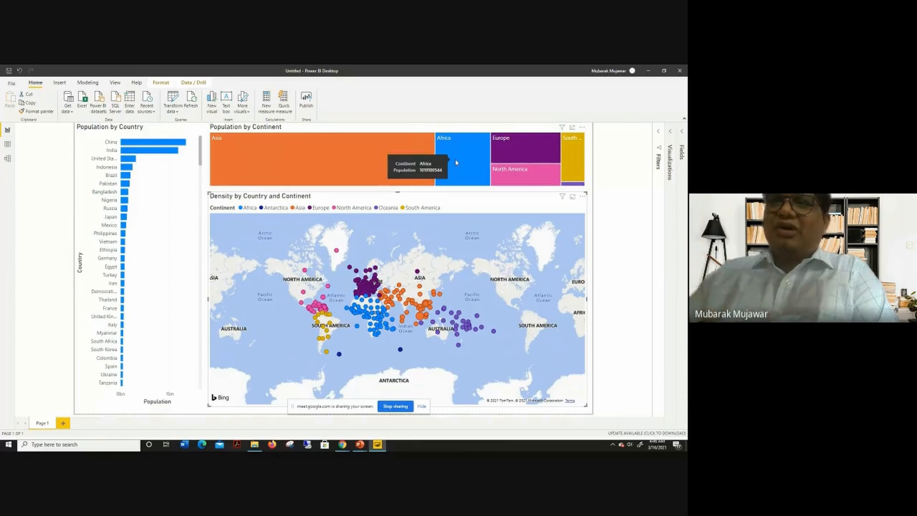
pyautogui.click(456, 162)
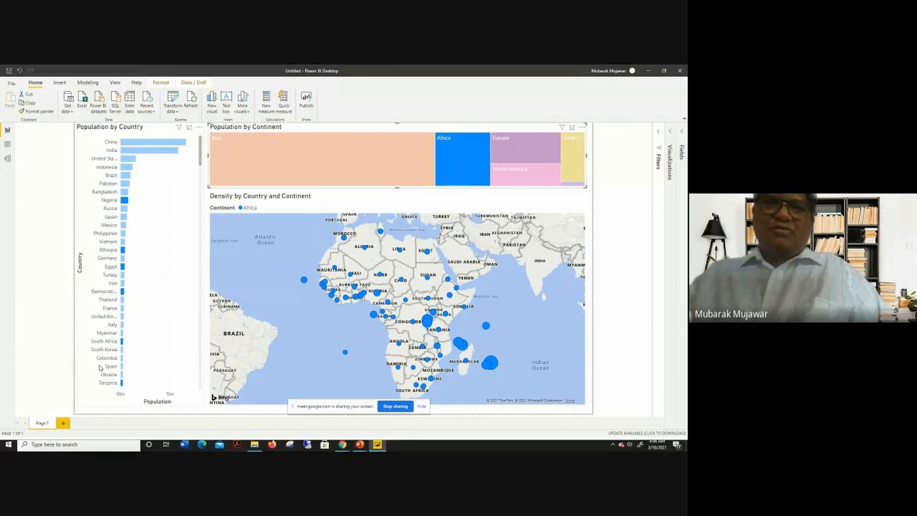
pyautogui.scroll(-3, 130, 341)
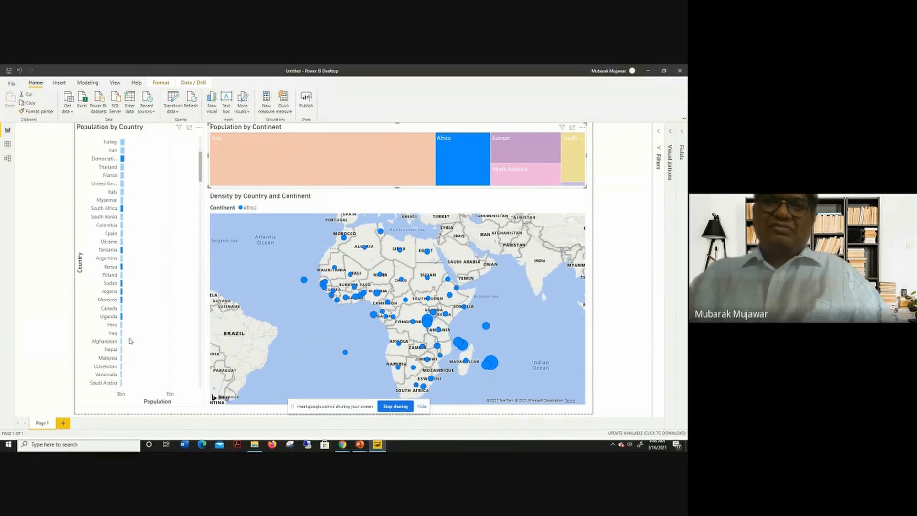
pyautogui.scroll(-5, 111, 297)
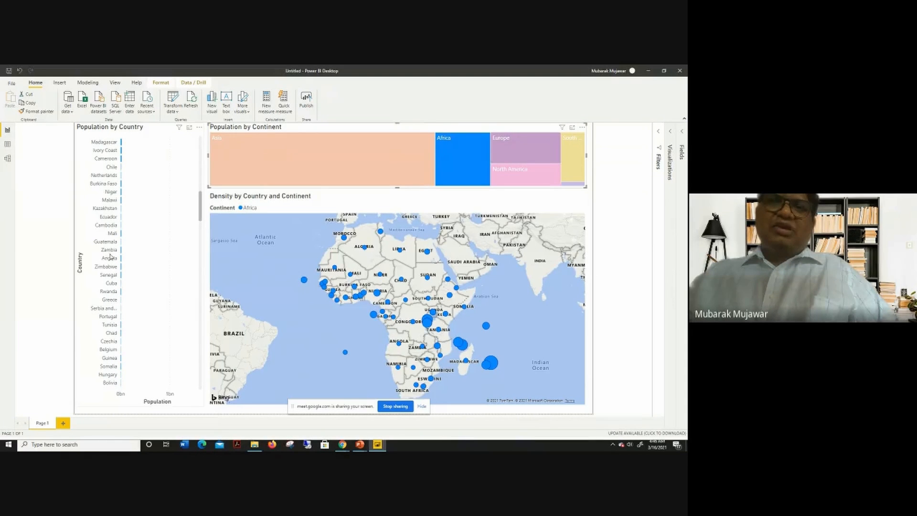
pyautogui.scroll(10, 110, 269)
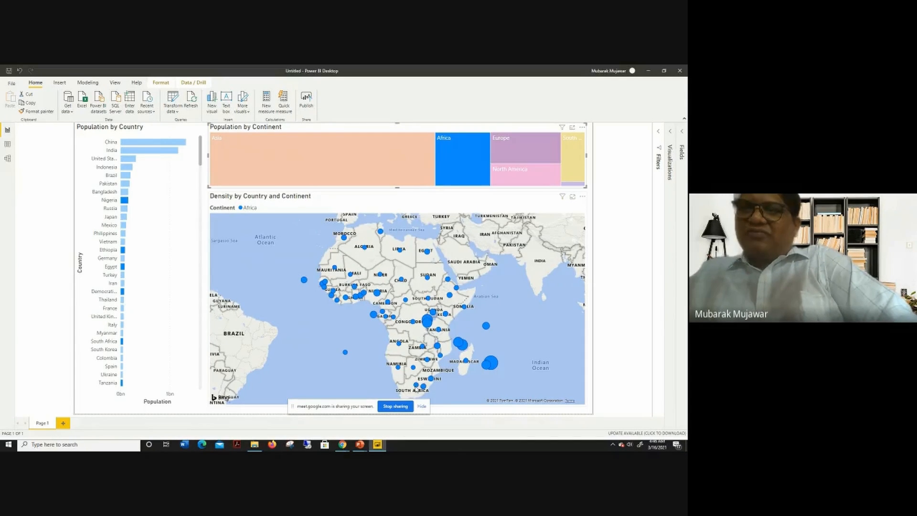
pyautogui.moveTo(416, 384)
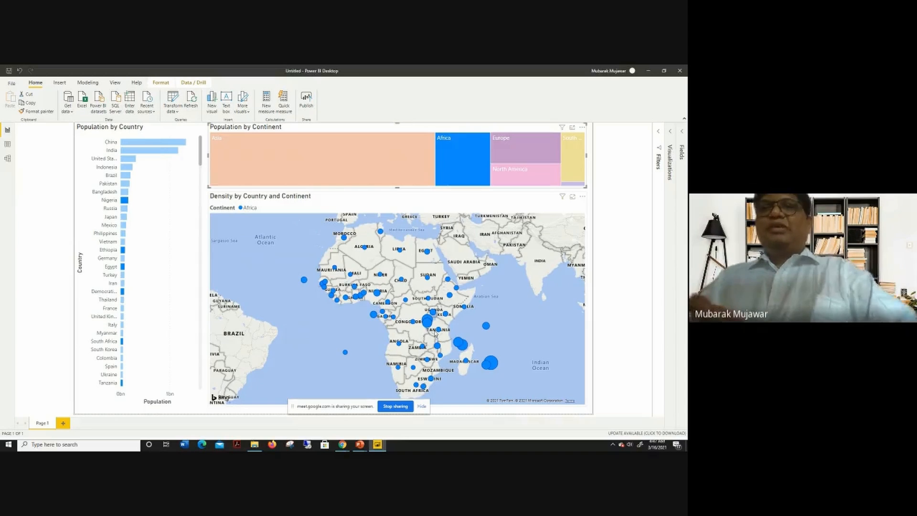
pyautogui.click(457, 163)
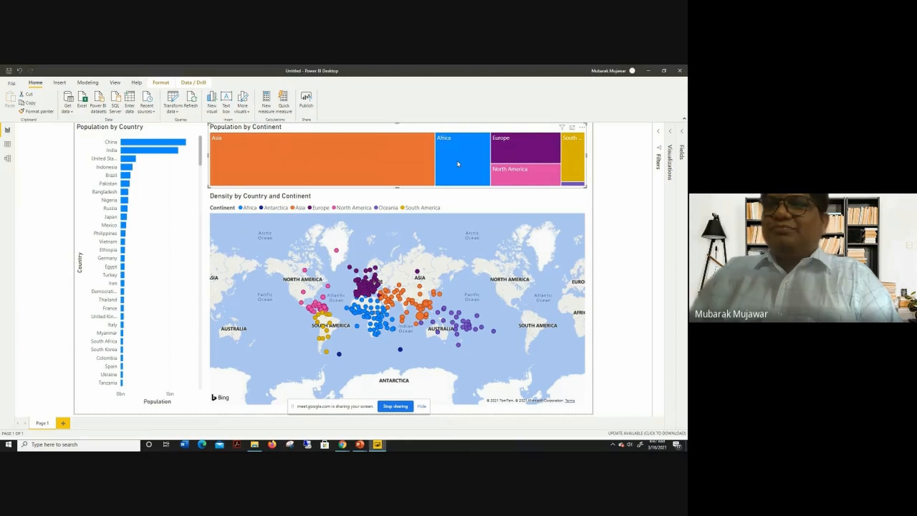
# Step: Cross-highlight Europe and then Asia from the treemap, inspecting the largest density bubbles on the map
pyautogui.click(521, 151)
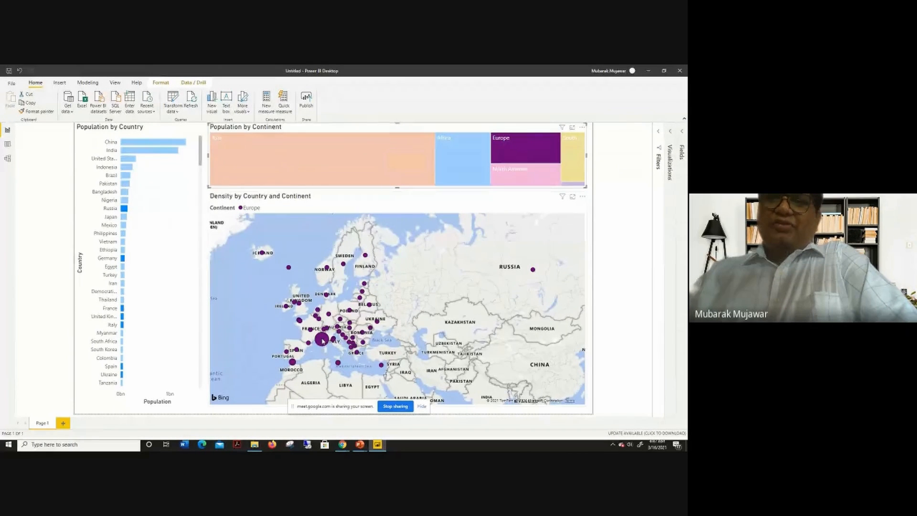
pyautogui.moveTo(323, 341)
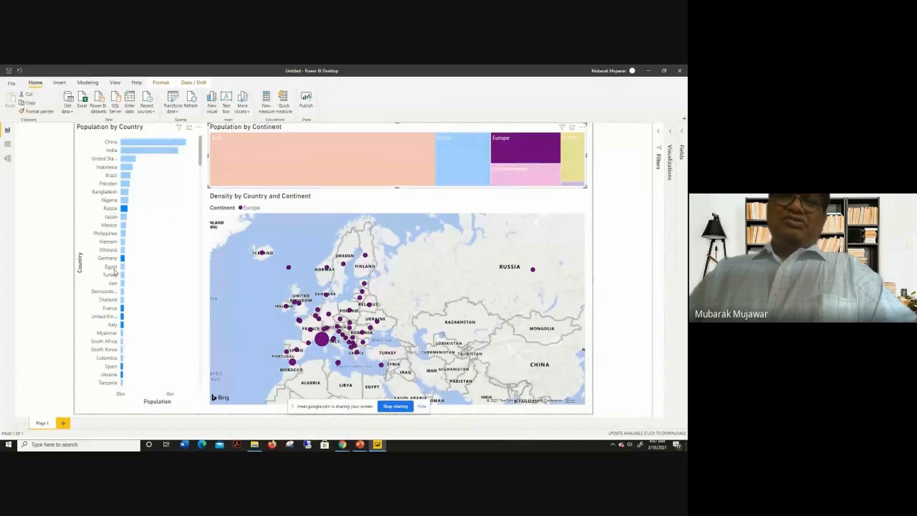
pyautogui.click(335, 180)
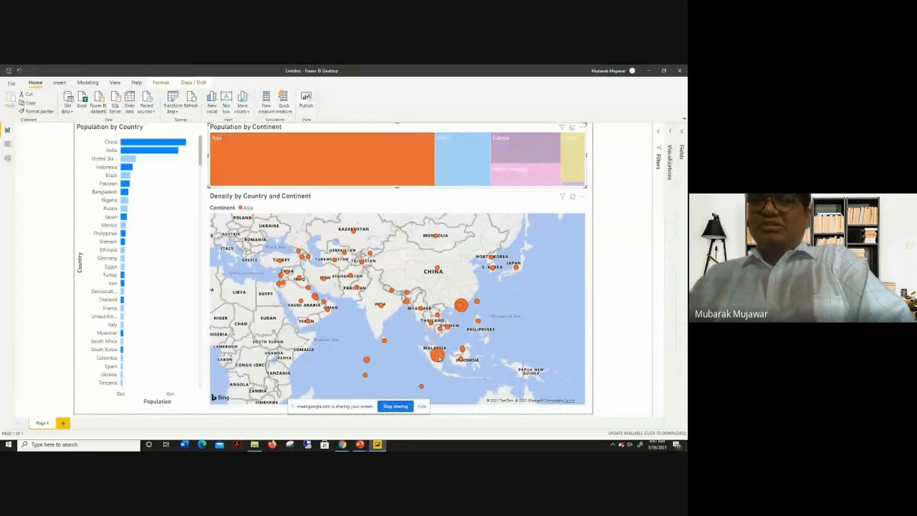
pyautogui.moveTo(440, 358)
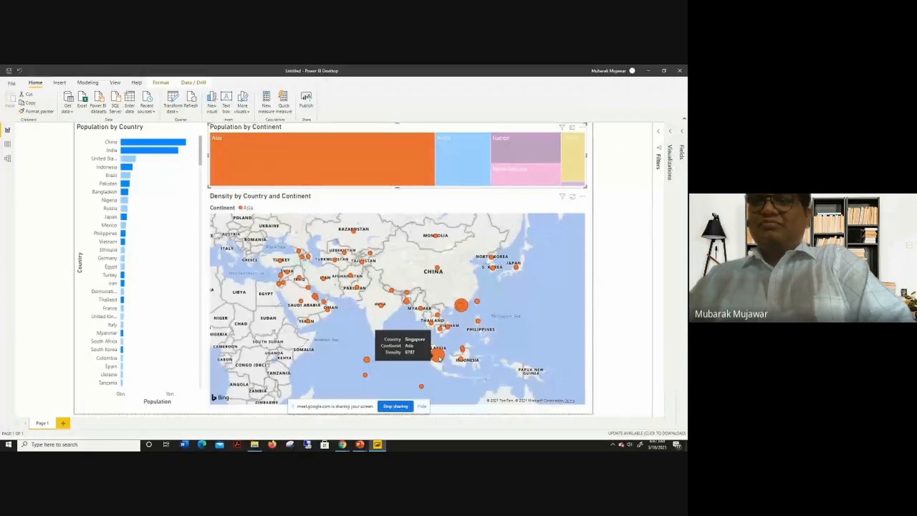
# Step: Read the density details of Taiwan, India and China on the map, and clear the Asia highlight from the treemap
pyautogui.moveTo(466, 308)
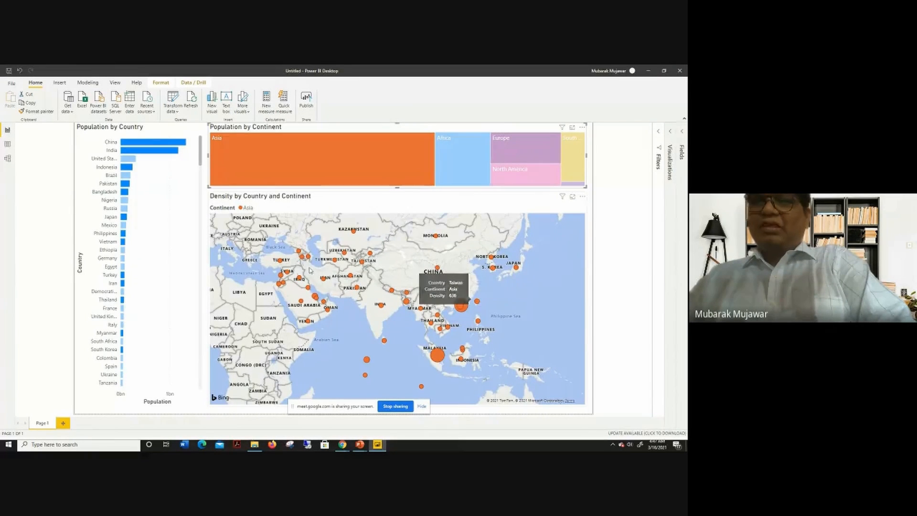
pyautogui.moveTo(381, 309)
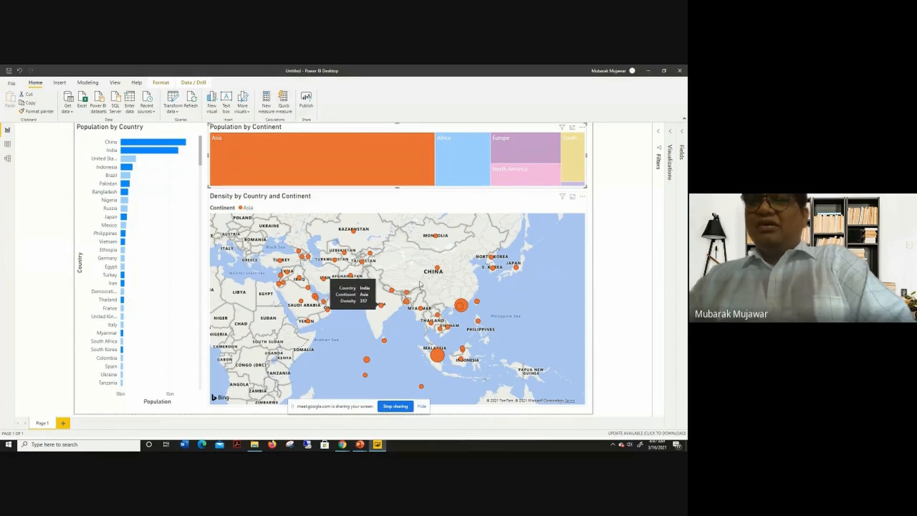
pyautogui.moveTo(437, 268)
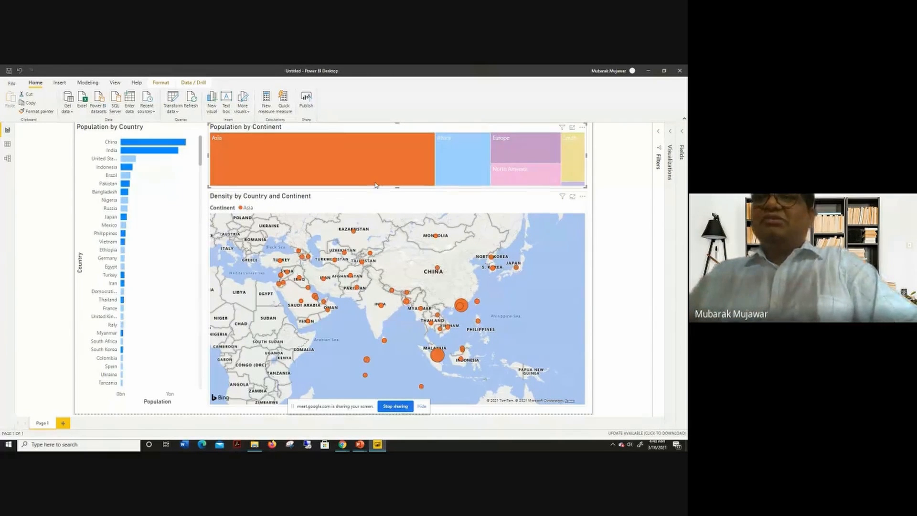
pyautogui.click(360, 165)
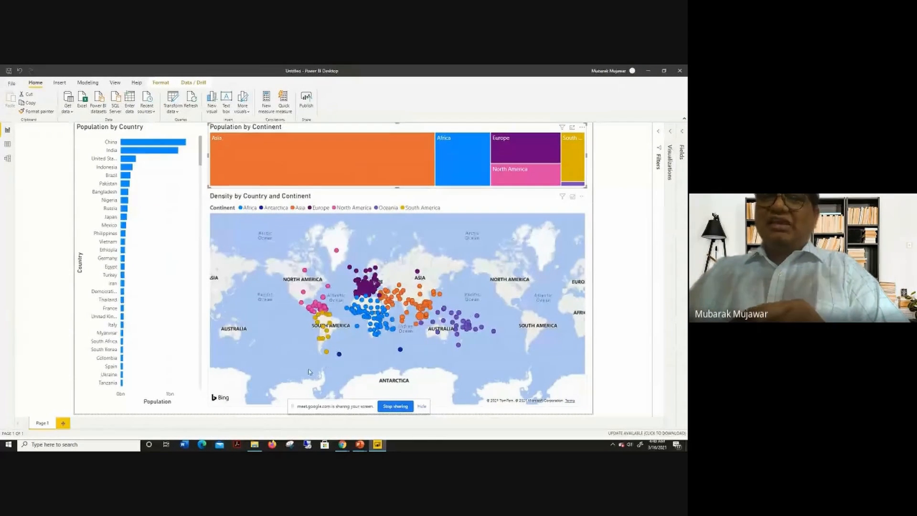
# Step: Shrink the density map from below and from its outer side to free space on the report canvas
pyautogui.click(238, 401)
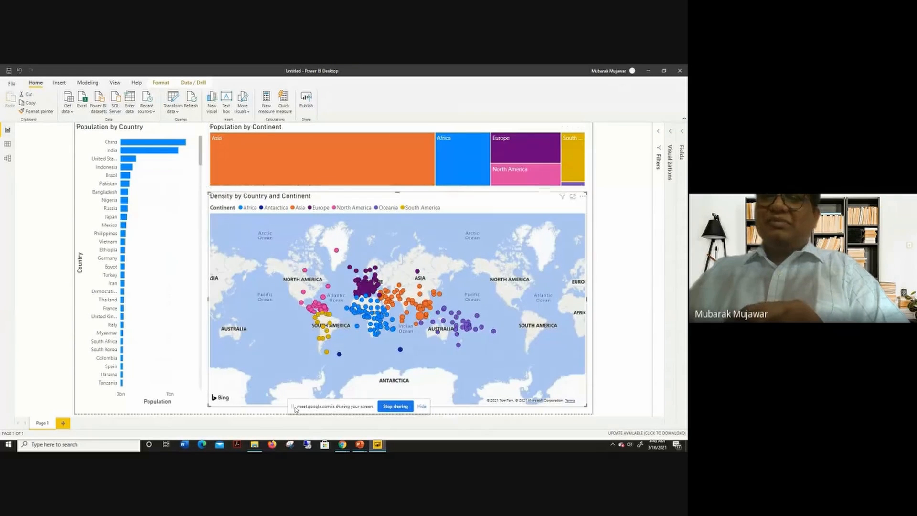
pyautogui.moveTo(293, 408); pyautogui.dragTo(289, 429)
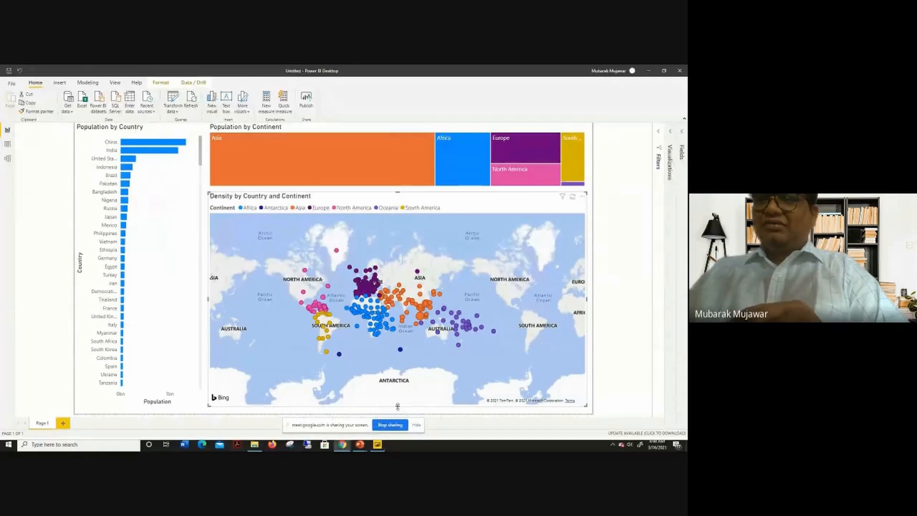
pyautogui.moveTo(397, 406); pyautogui.dragTo(399, 291)
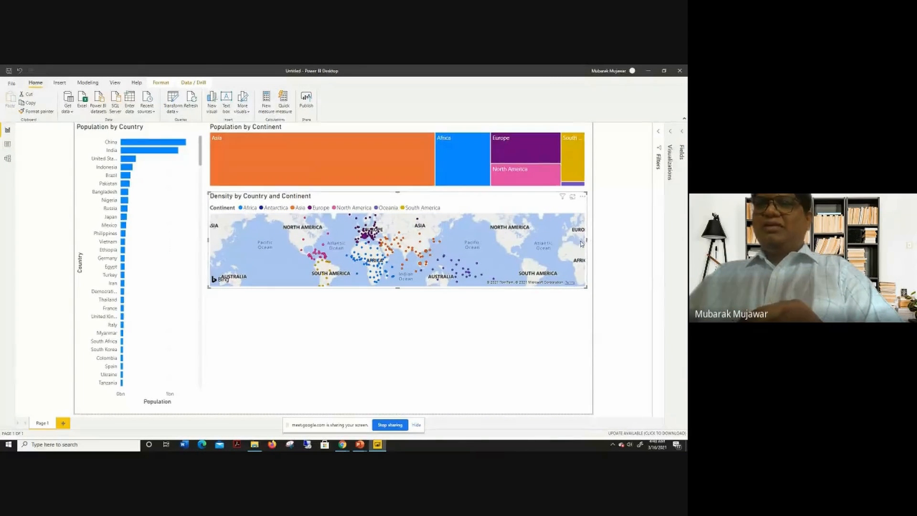
pyautogui.moveTo(587, 245); pyautogui.dragTo(458, 252)
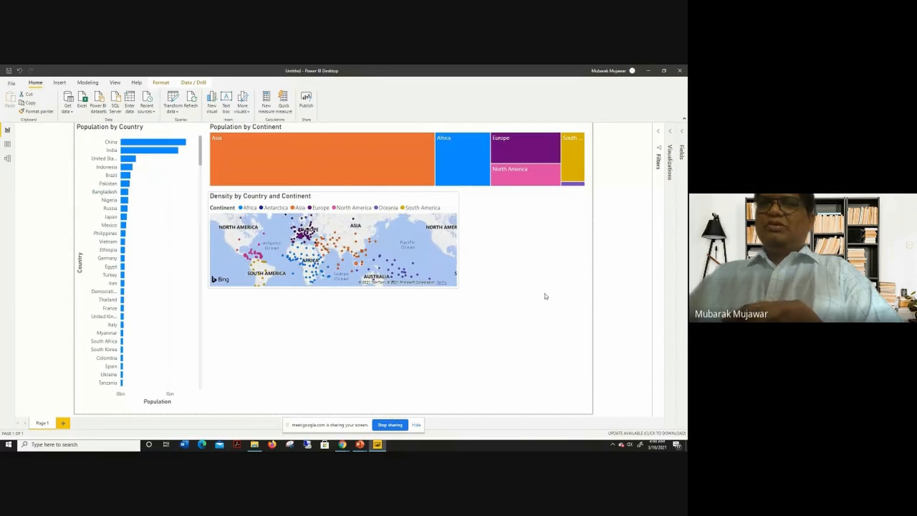
# Step: Narrow the continent treemap to the map's width and shorten the country bar chart to the map's lower edge
pyautogui.click(408, 172)
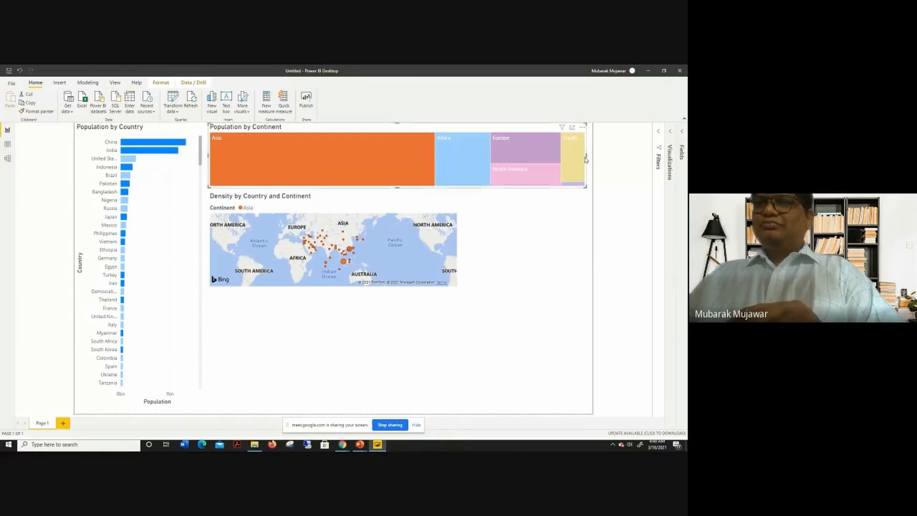
pyautogui.moveTo(587, 153); pyautogui.dragTo(457, 163)
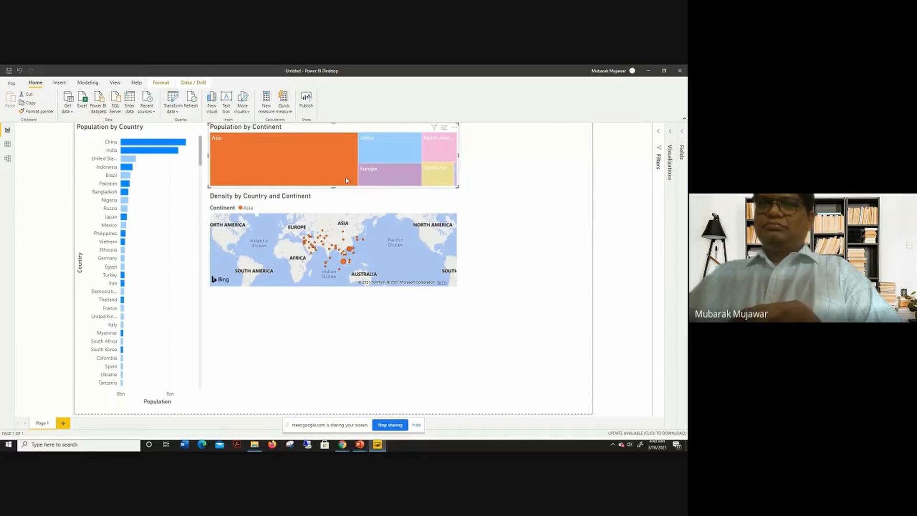
pyautogui.click(319, 168)
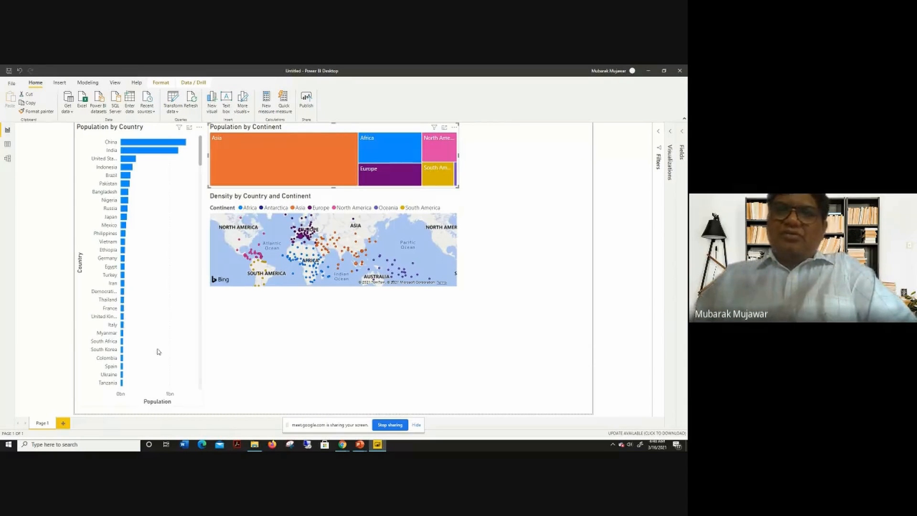
pyautogui.click(153, 363)
pyautogui.moveTo(141, 406); pyautogui.dragTo(147, 289)
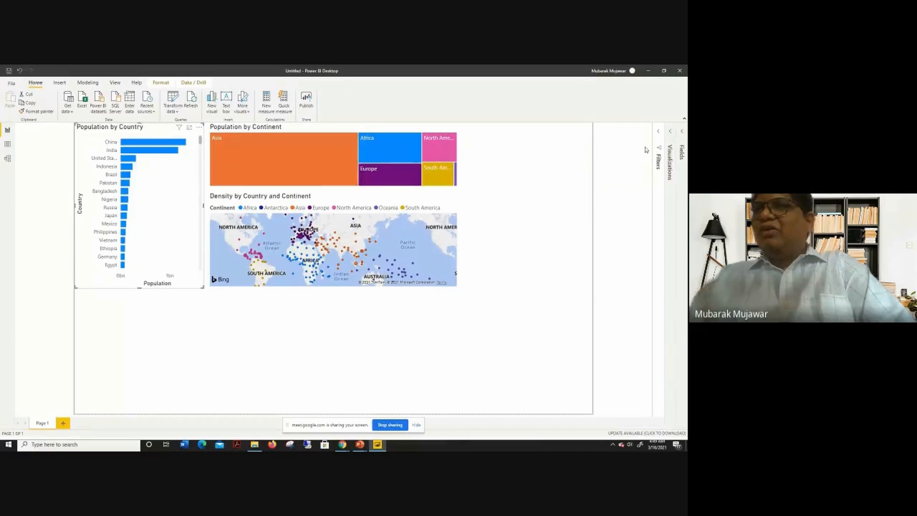
# Step: Expand the Filters, Visualizations and Fields panes again
pyautogui.click(658, 135)
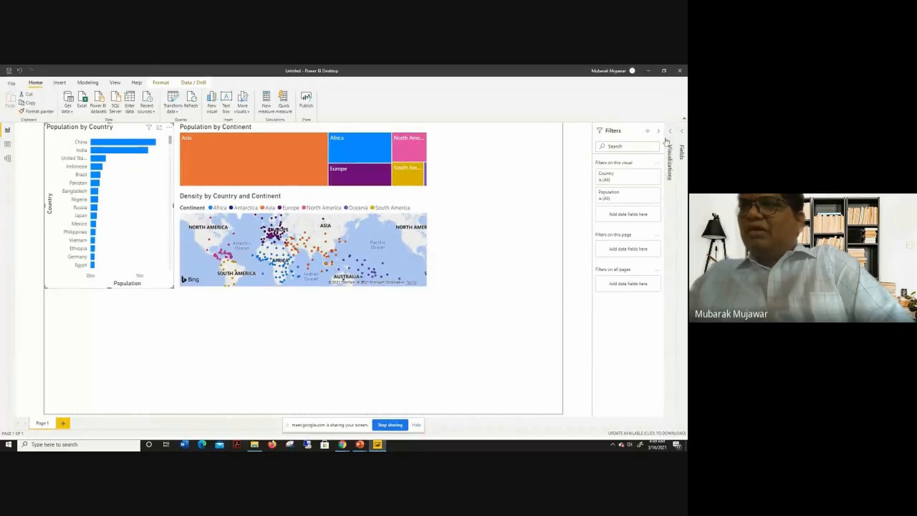
pyautogui.click(670, 134)
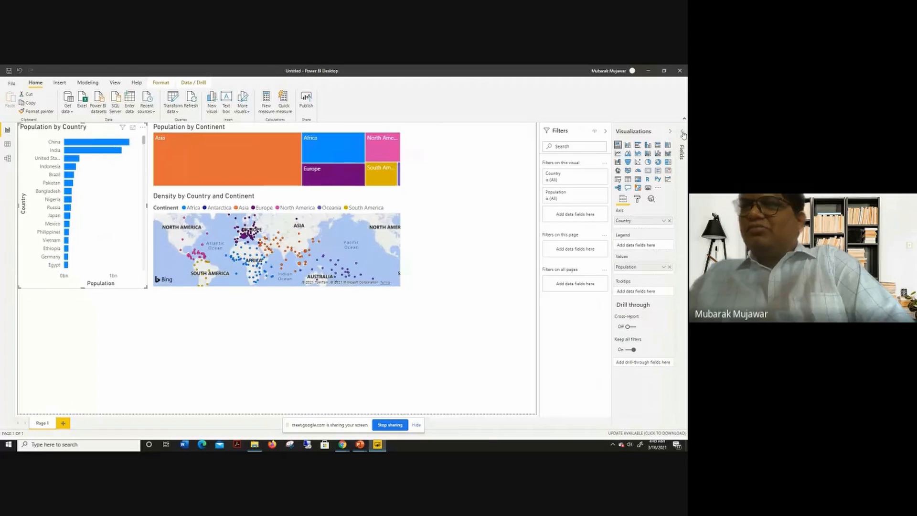
pyautogui.click(683, 134)
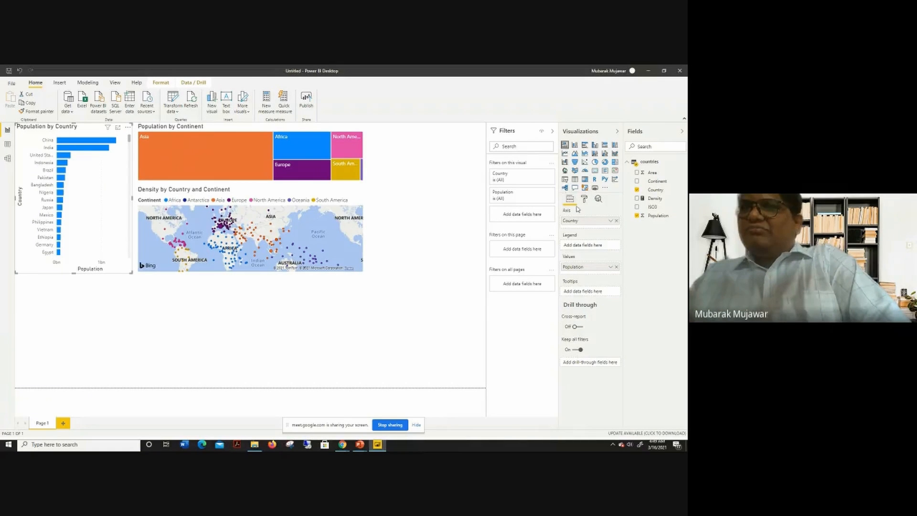
# Step: Open the AppSource gallery for more visuals and search it for "map"
pyautogui.click(606, 190)
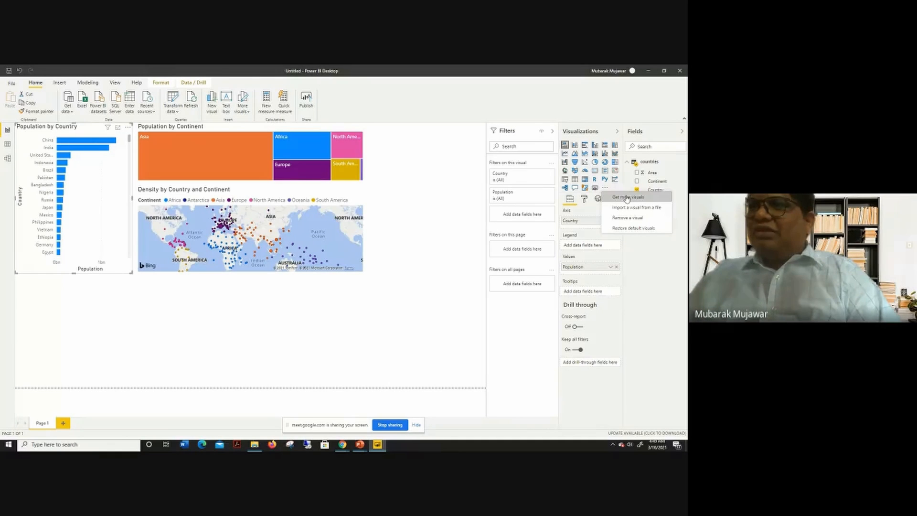
pyautogui.click(626, 198)
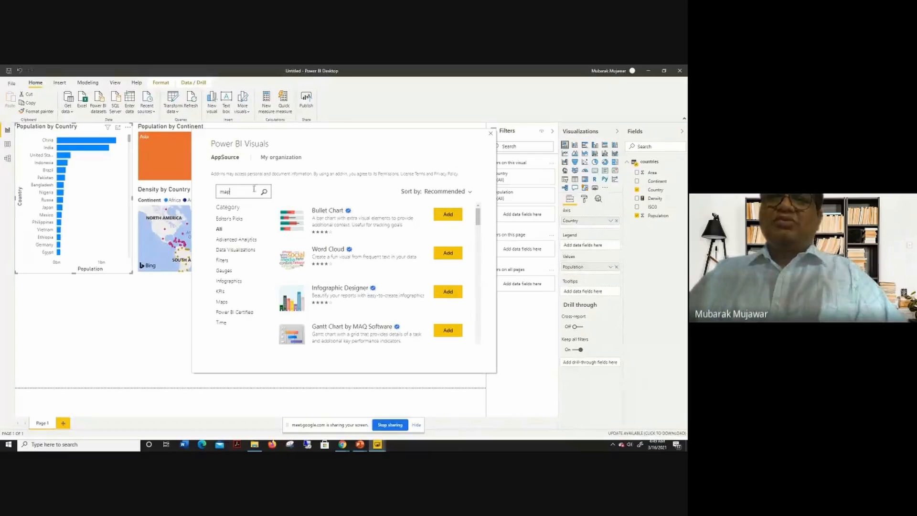
pyautogui.click(264, 192)
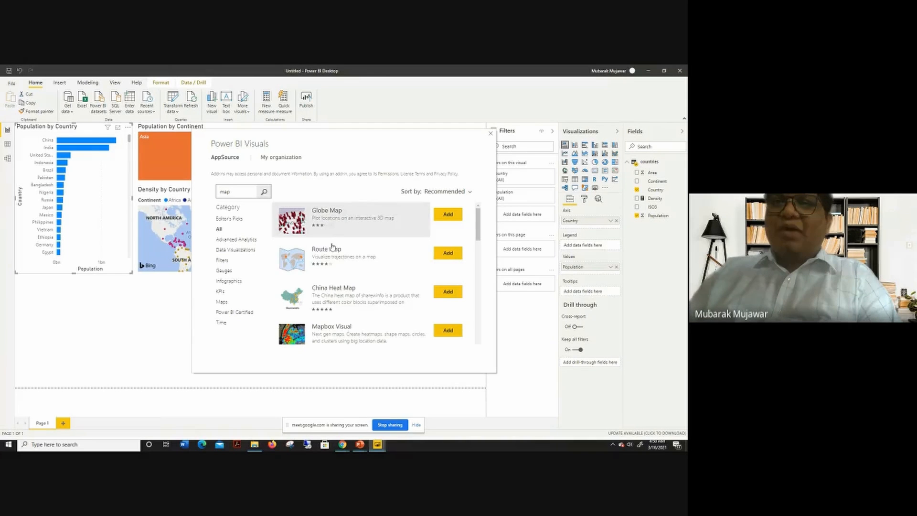
# Step: Browse the map visuals found, import the Heatmap visual into the report and dismiss the import message
pyautogui.scroll(-3, 335, 260)
pyautogui.scroll(-2, 335, 259)
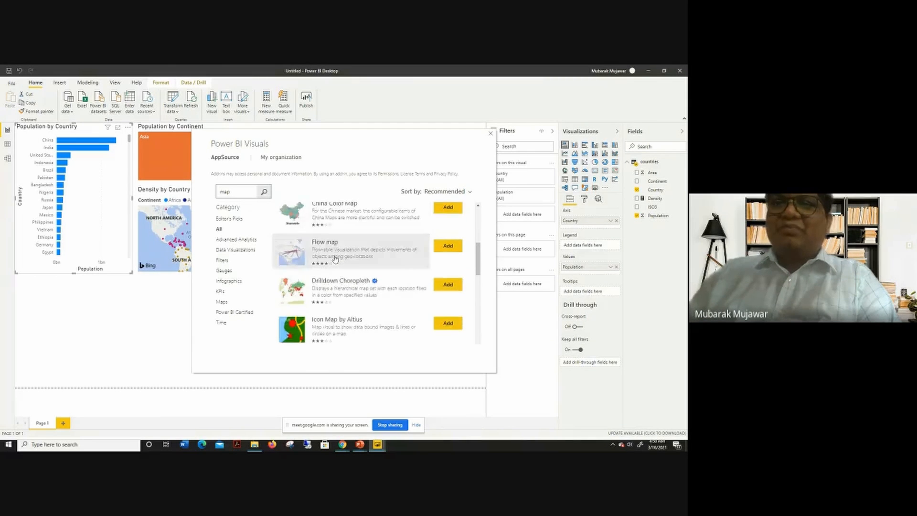
pyautogui.scroll(-1, 336, 260)
pyautogui.scroll(-2, 336, 259)
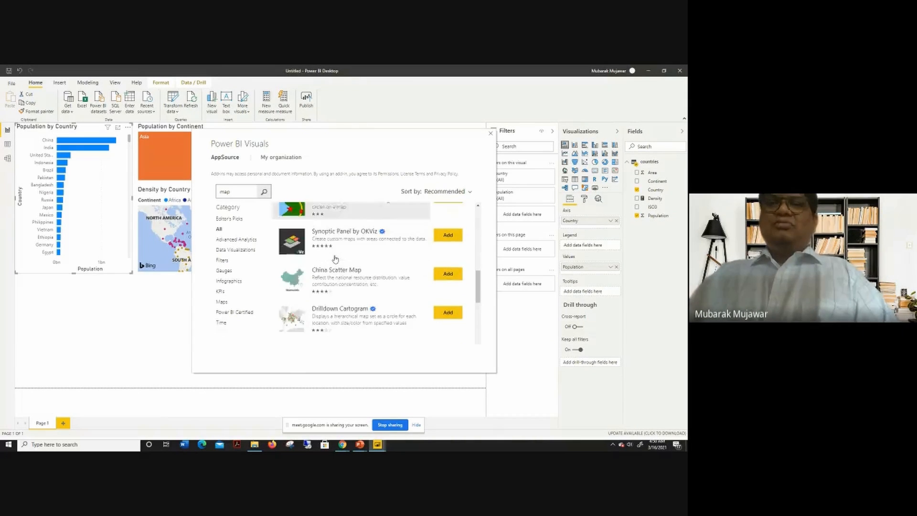
pyautogui.scroll(-3, 334, 248)
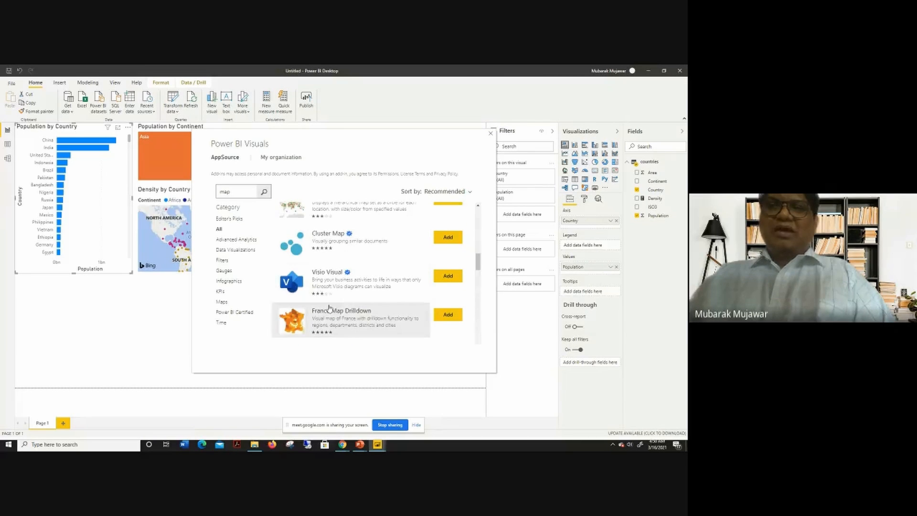
pyautogui.scroll(-1, 330, 306)
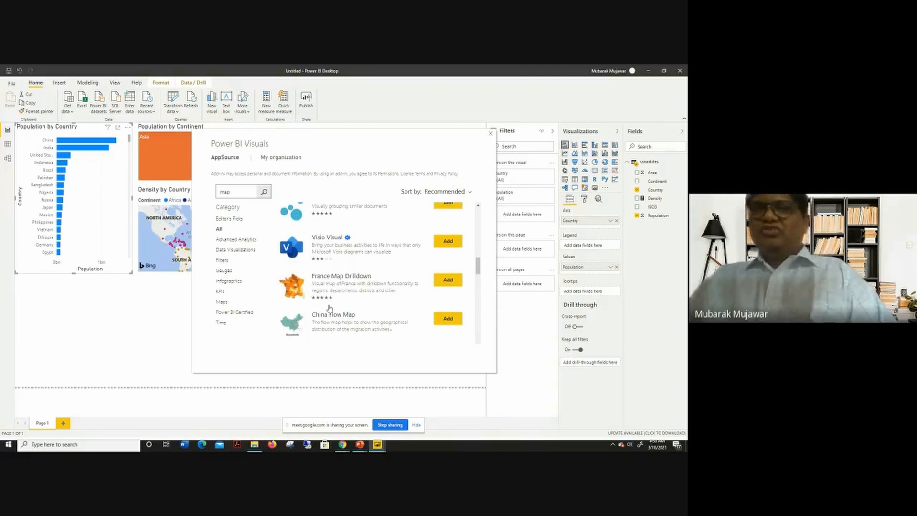
pyautogui.scroll(-2, 329, 308)
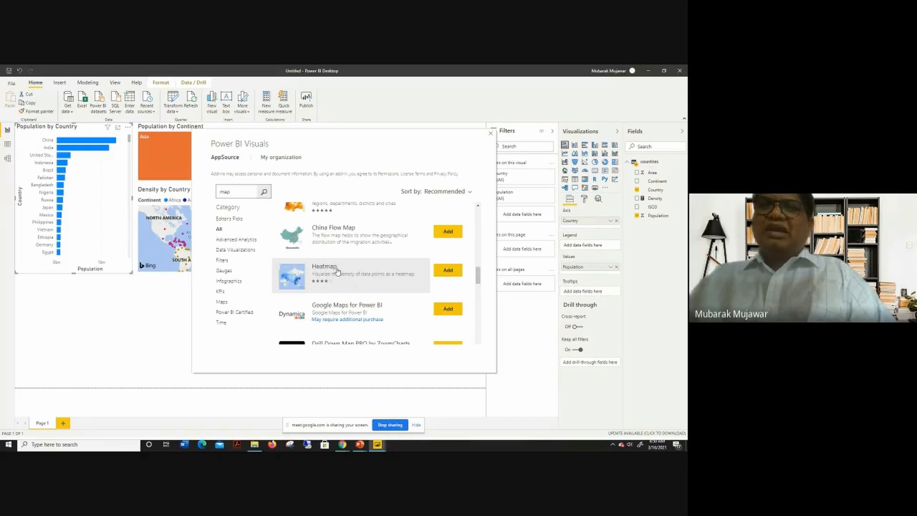
pyautogui.click(442, 270)
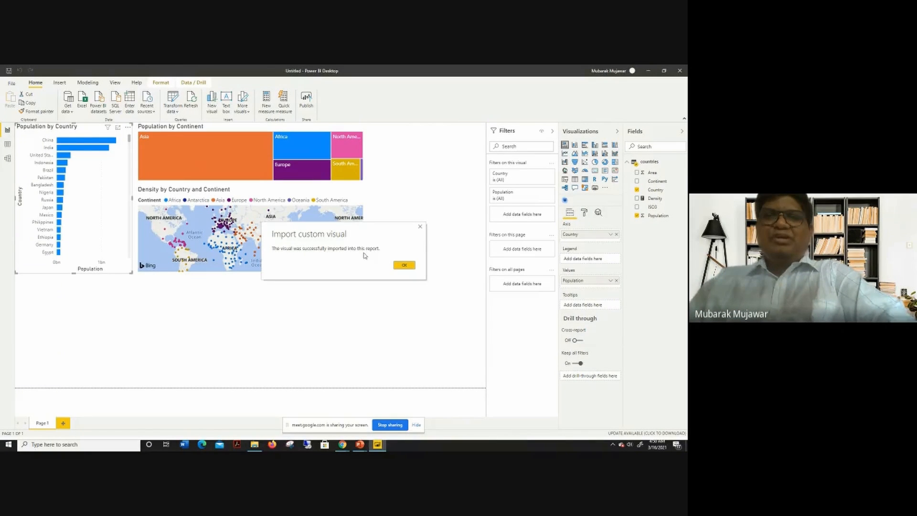
pyautogui.click(404, 266)
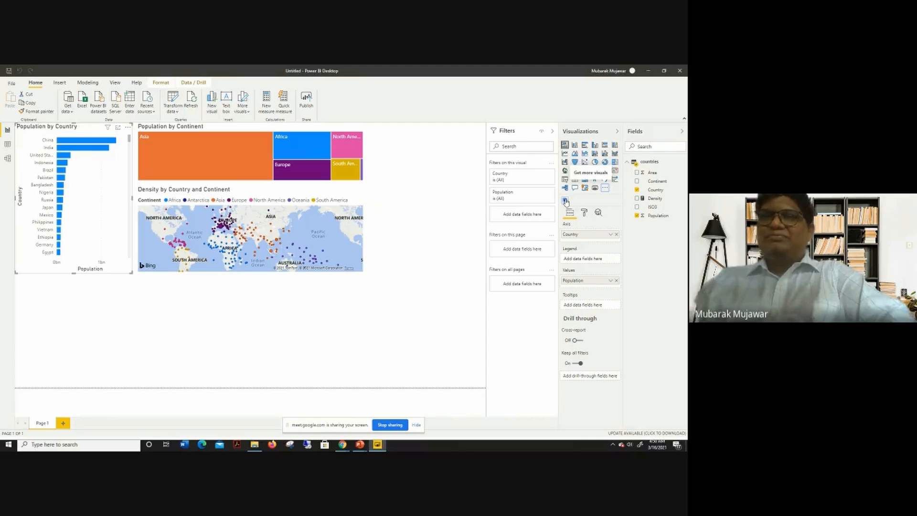
# Step: Insert a Heatmap visual in the empty canvas area with Country as its Location and Population in the Latitude field
pyautogui.click(325, 324)
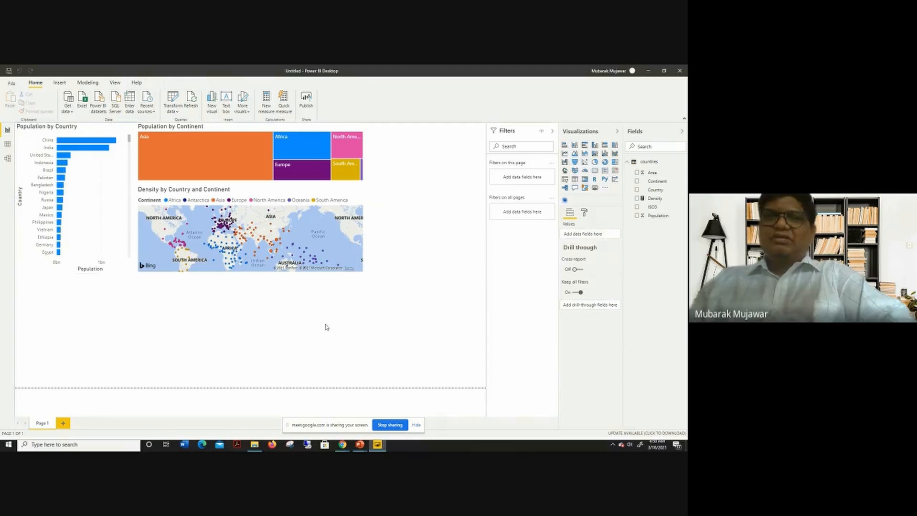
pyautogui.click(564, 200)
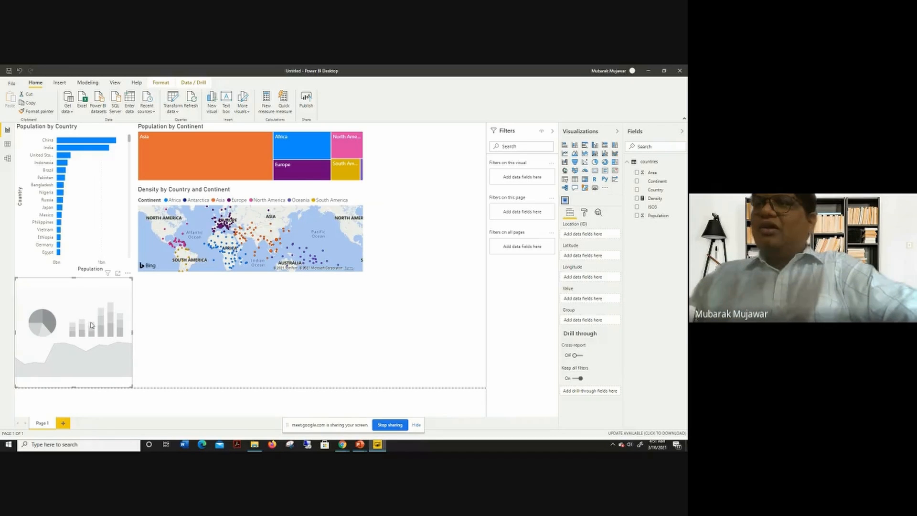
pyautogui.click(637, 190)
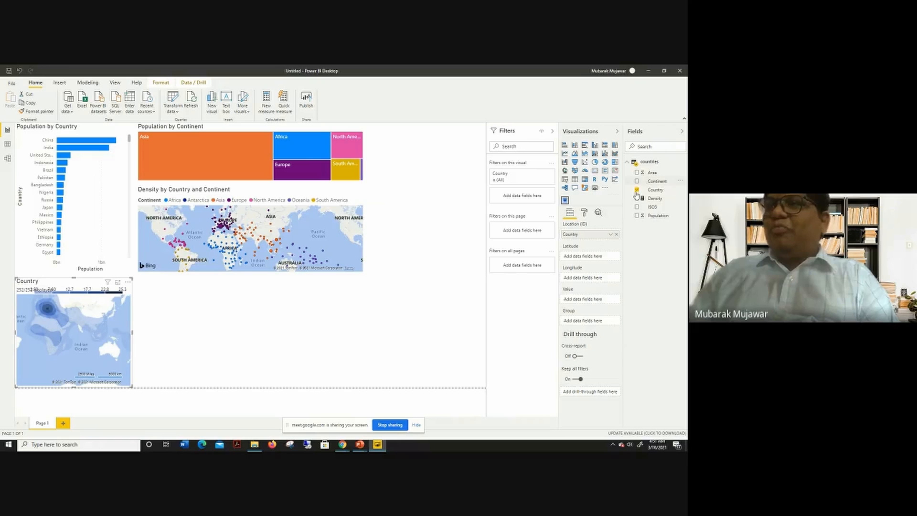
pyautogui.click(636, 216)
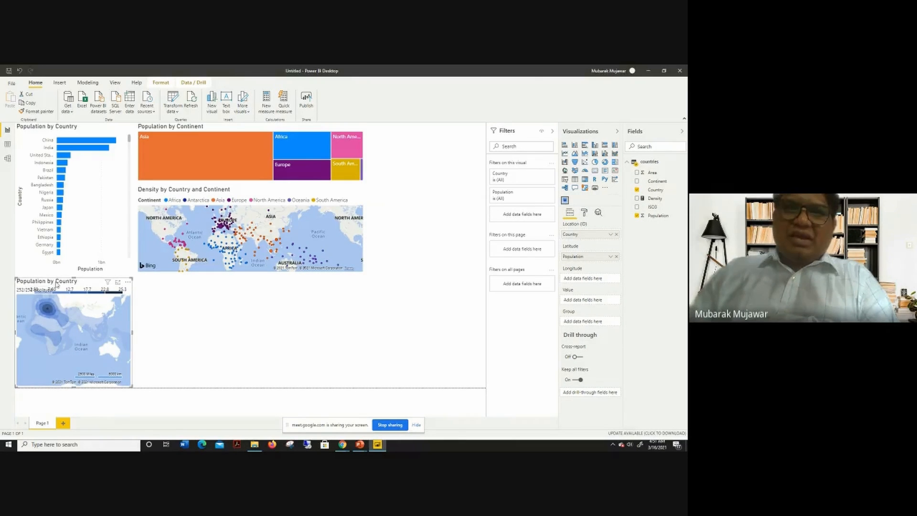
# Step: Enlarge the heatmap from its corner until it covers the whole report page
pyautogui.click(217, 301)
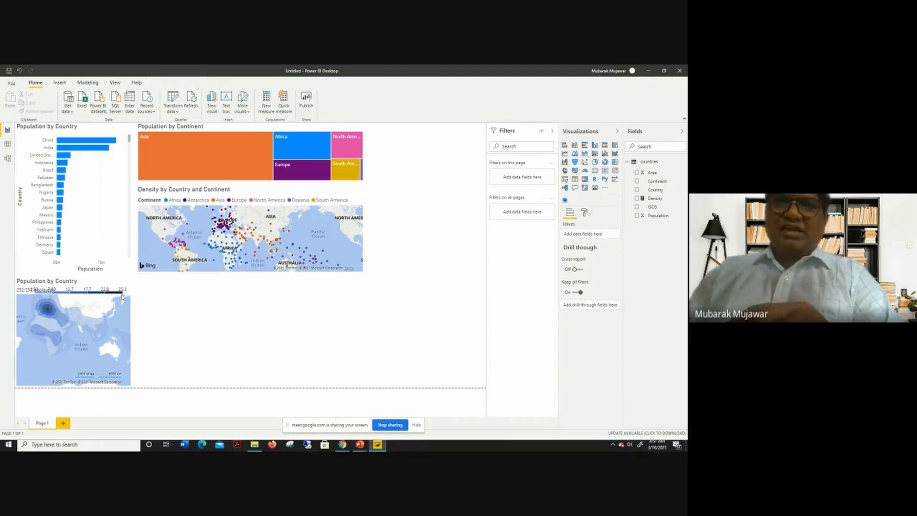
pyautogui.click(95, 326)
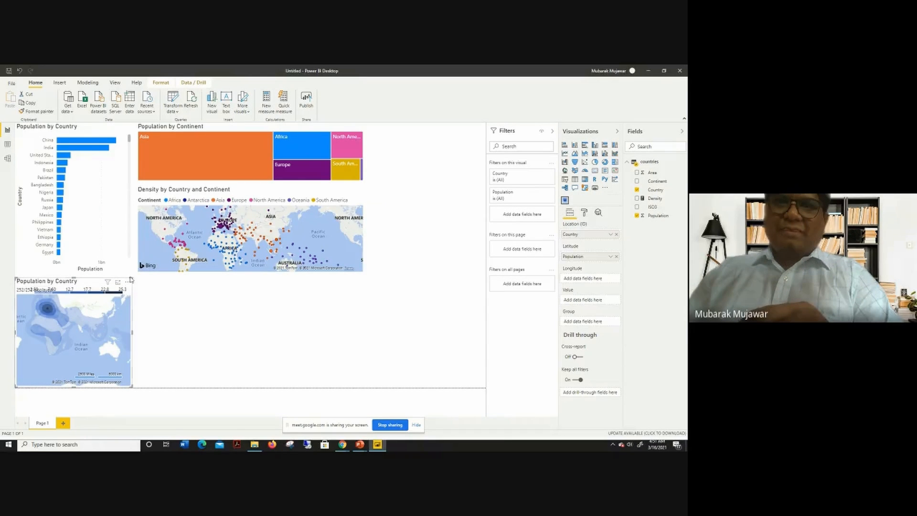
pyautogui.moveTo(130, 277); pyautogui.dragTo(486, 126)
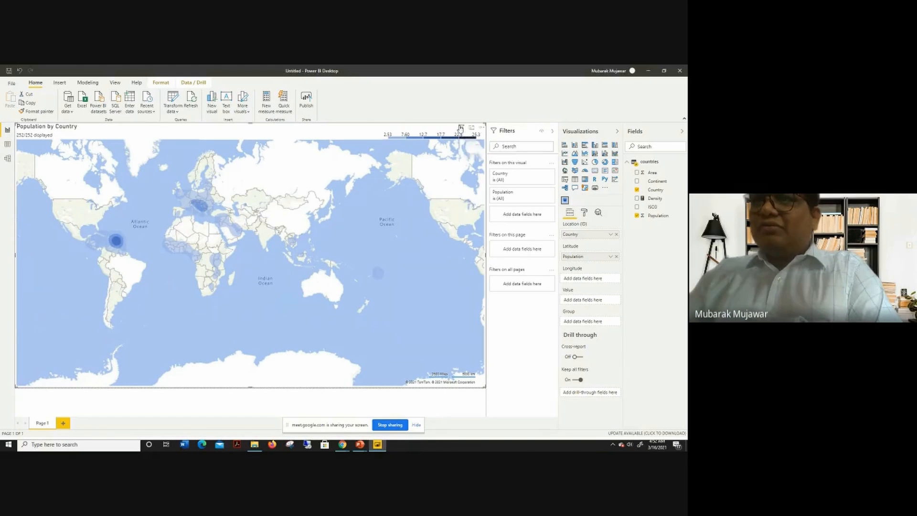
# Step: Check the heatmap's applied filters and show its data as a table beneath the visual
pyautogui.moveTo(460, 128)
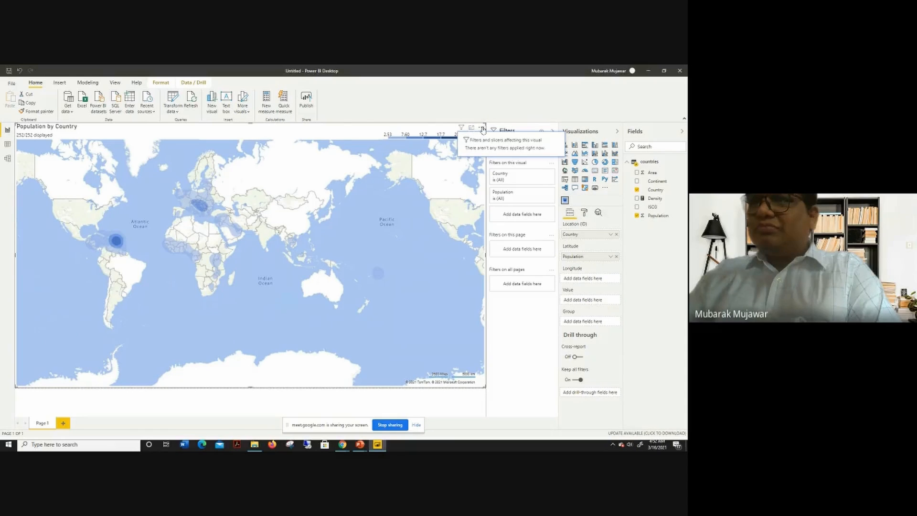
pyautogui.click(480, 129)
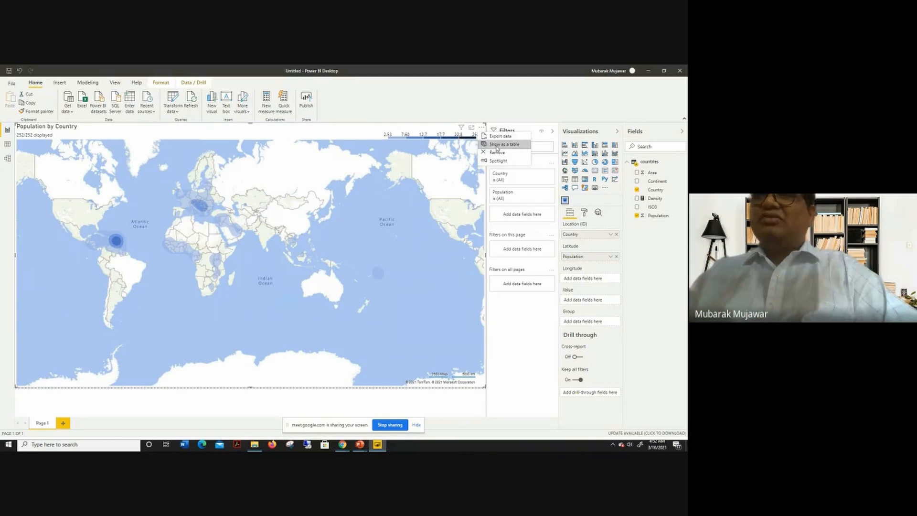
pyautogui.click(497, 144)
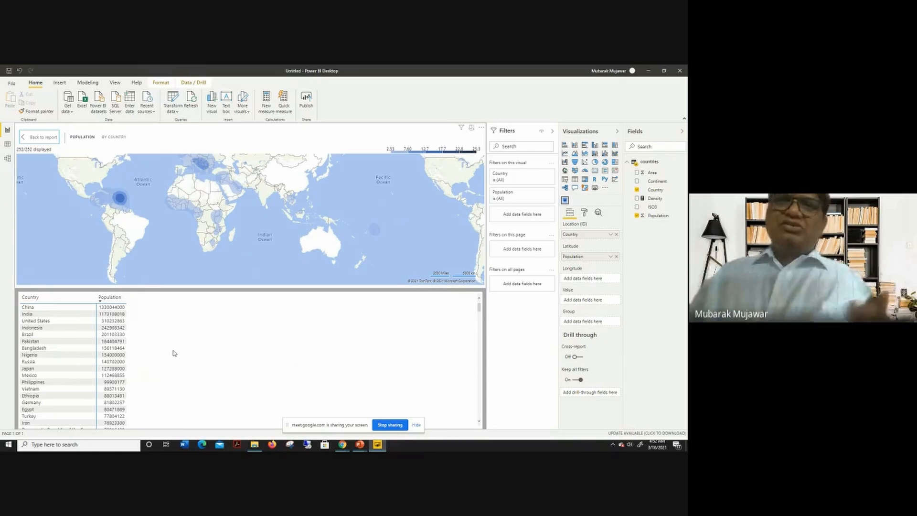
# Step: Return from the data table to the report page, shrink the heatmap and delete it from the page
pyautogui.click(38, 137)
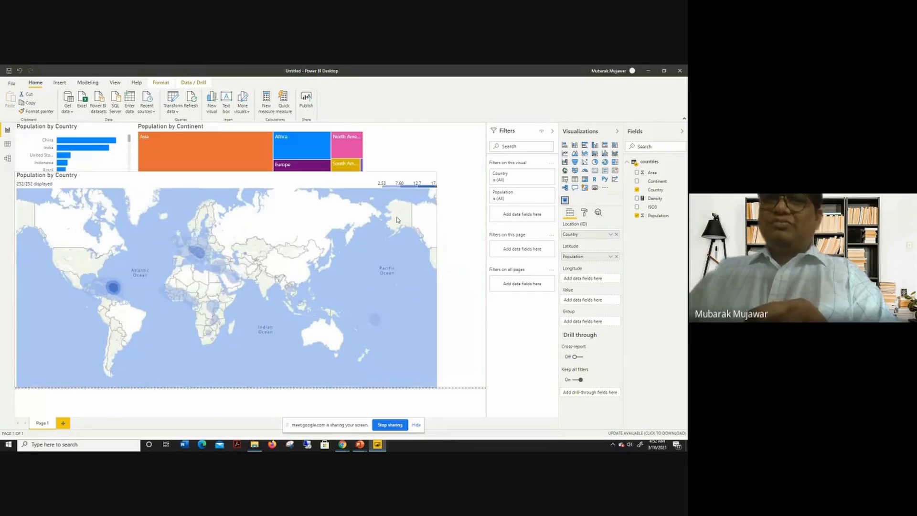
pyautogui.moveTo(436, 172); pyautogui.dragTo(364, 287)
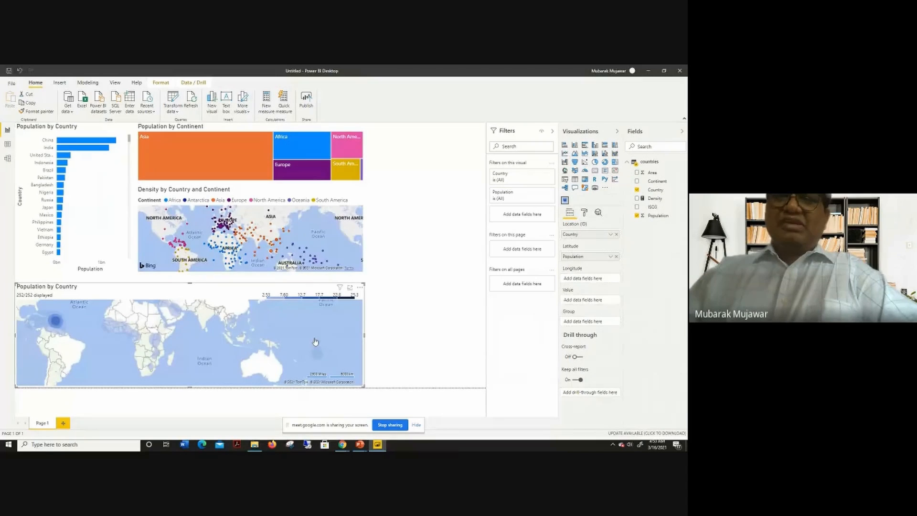
pyautogui.press('Delete')
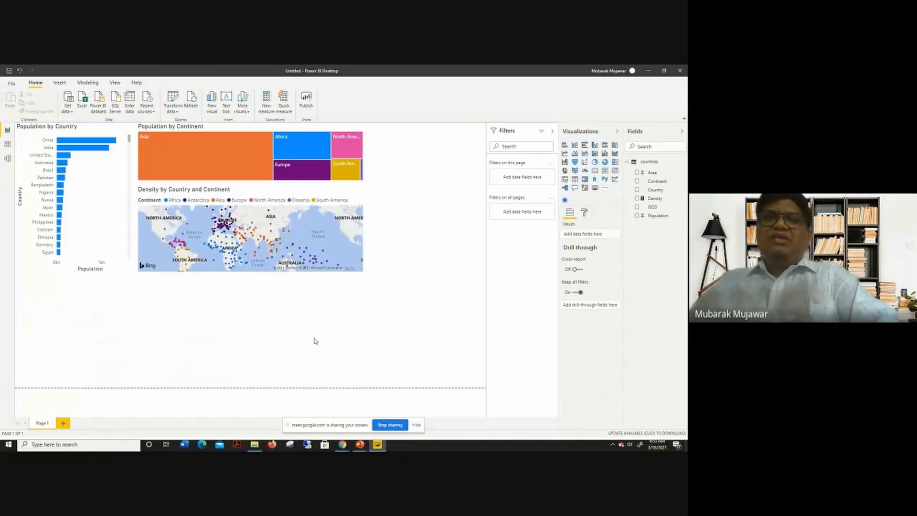
# Step: Open the AppSource collection of Power BI visuals and browse the Maps category
pyautogui.rightClick(565, 203)
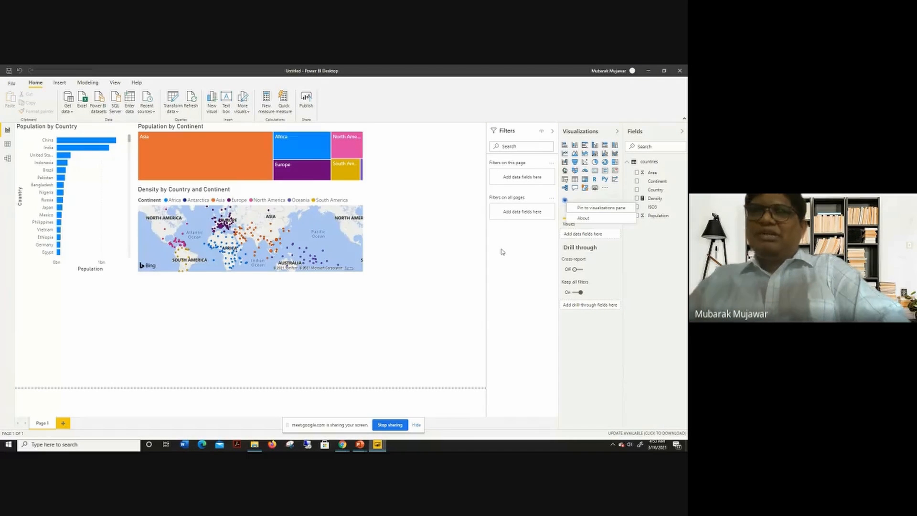
pyautogui.click(431, 284)
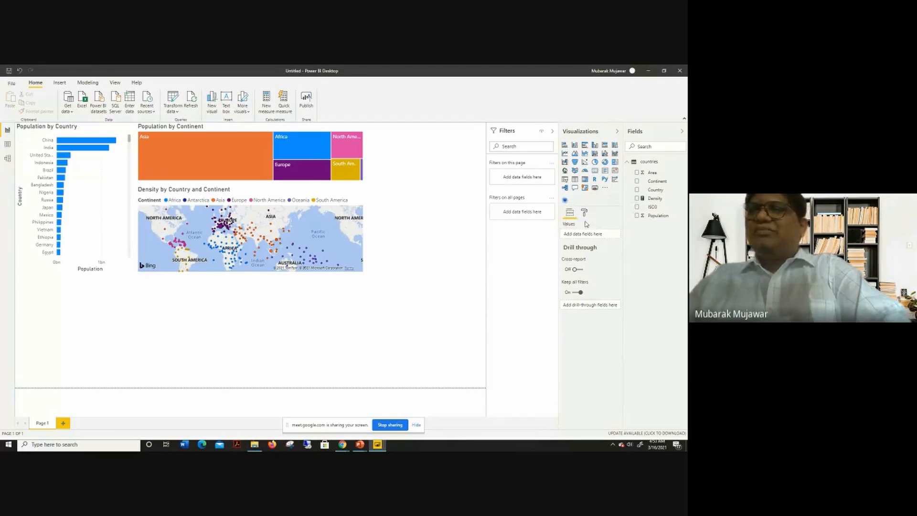
pyautogui.click(604, 189)
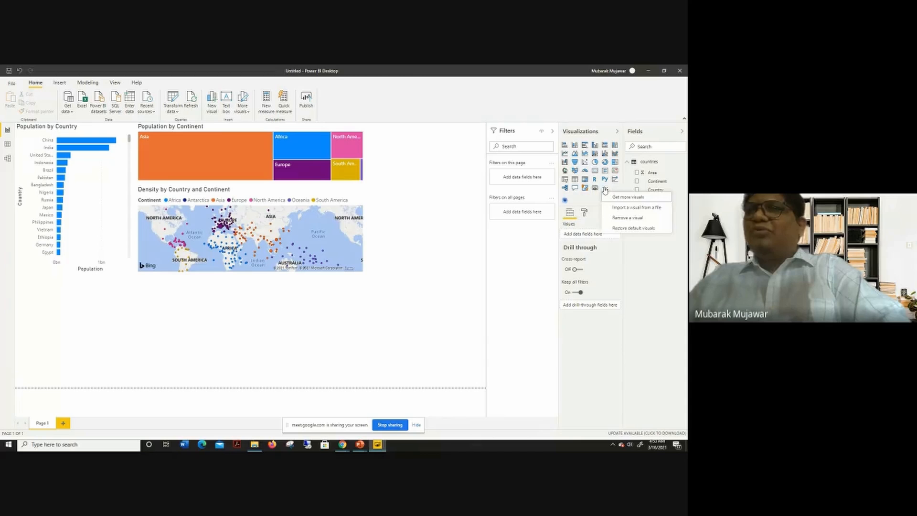
pyautogui.click(624, 199)
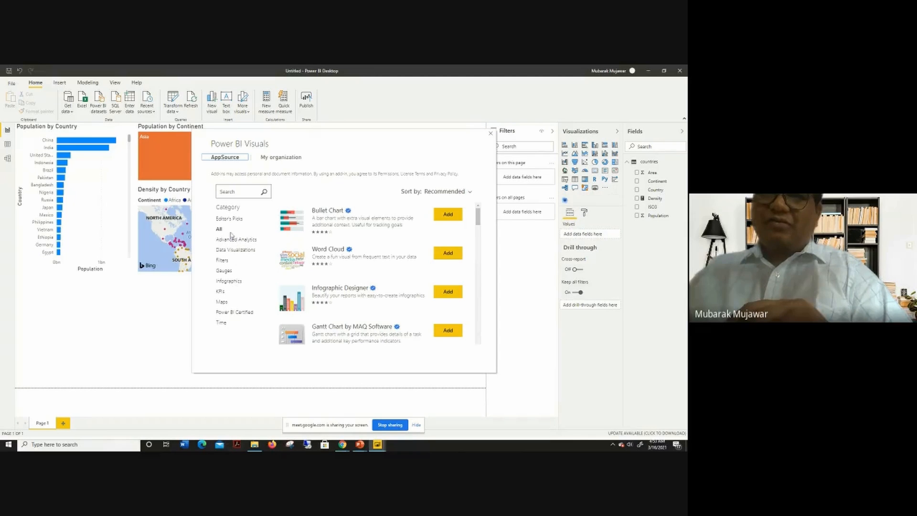
pyautogui.click(222, 301)
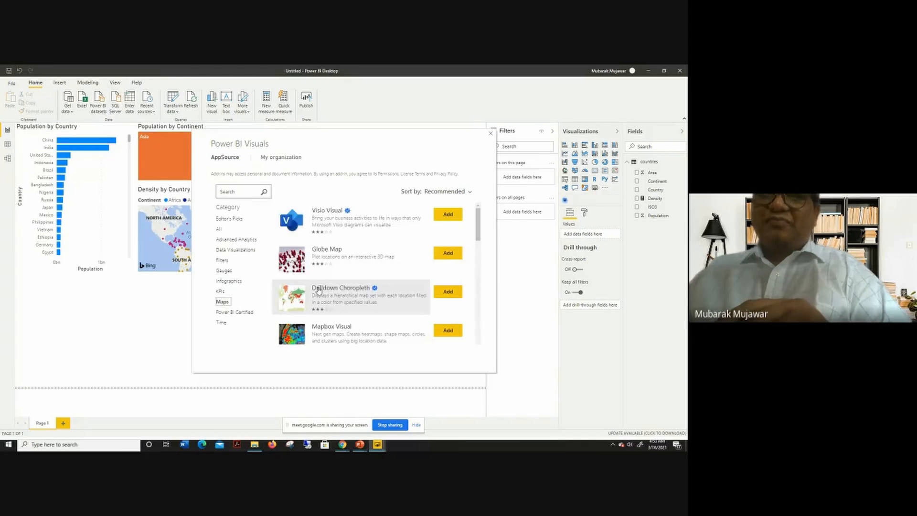
pyautogui.scroll(-5, 355, 296)
pyautogui.scroll(-3, 356, 296)
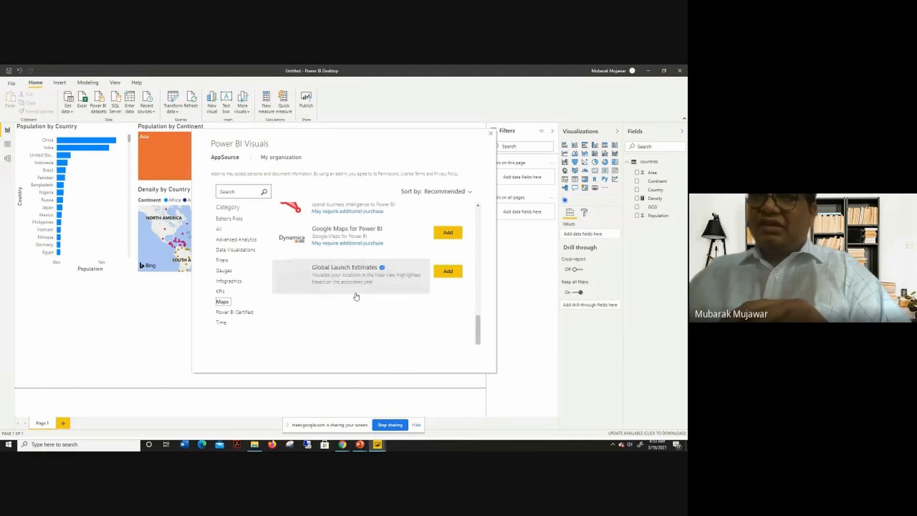
pyautogui.scroll(7, 356, 296)
pyautogui.scroll(5, 355, 296)
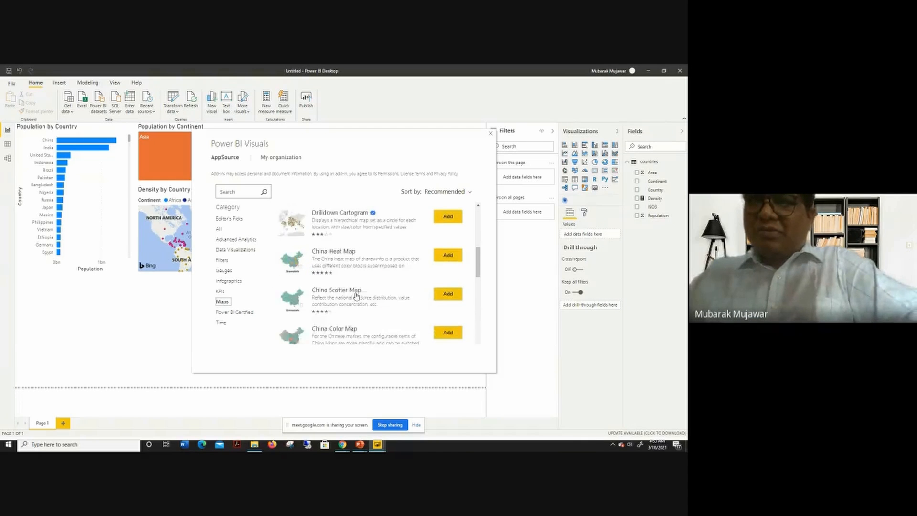
pyautogui.scroll(2, 355, 296)
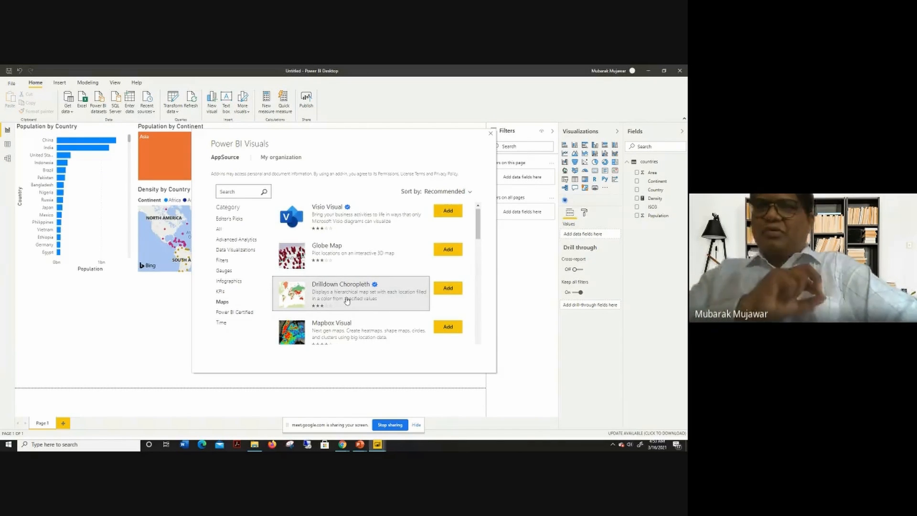
# Step: Check the details of the Drilldown Choropleth visual, import it into the report and dismiss the import message
pyautogui.click(362, 285)
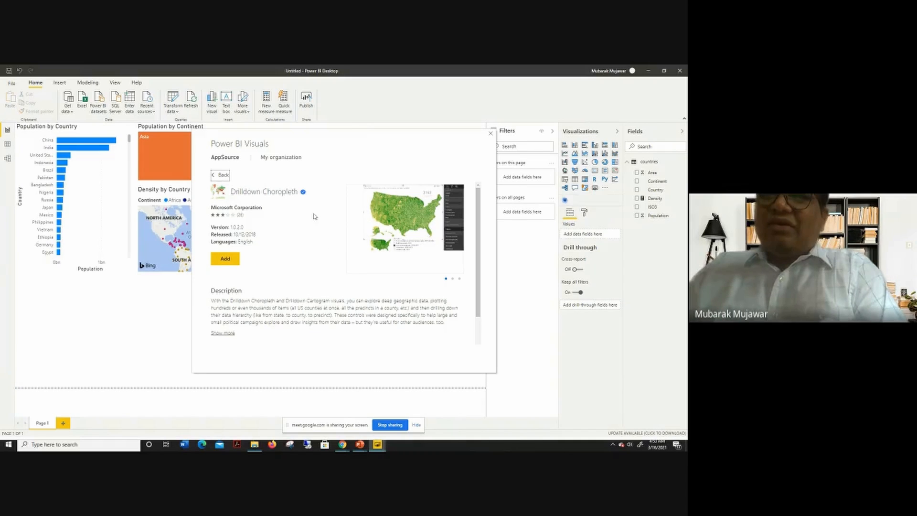
pyautogui.moveTo(303, 195)
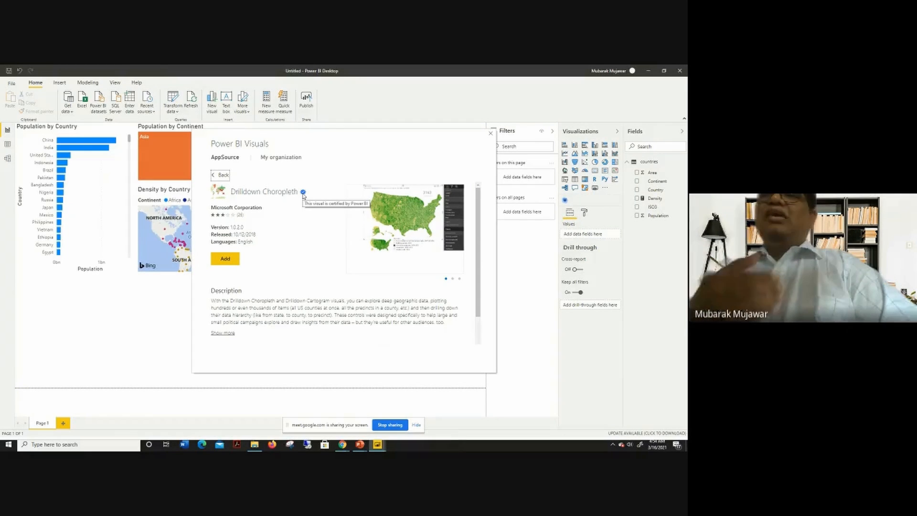
pyautogui.click(225, 260)
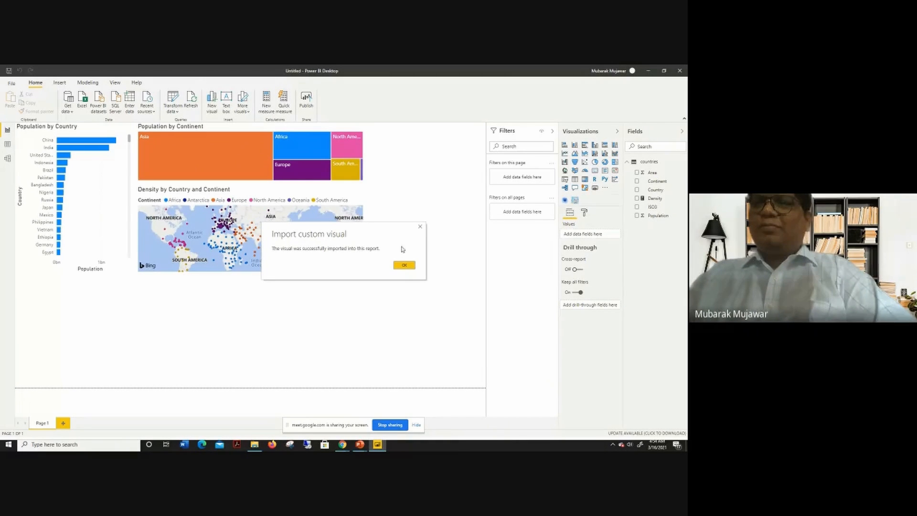
pyautogui.click(403, 265)
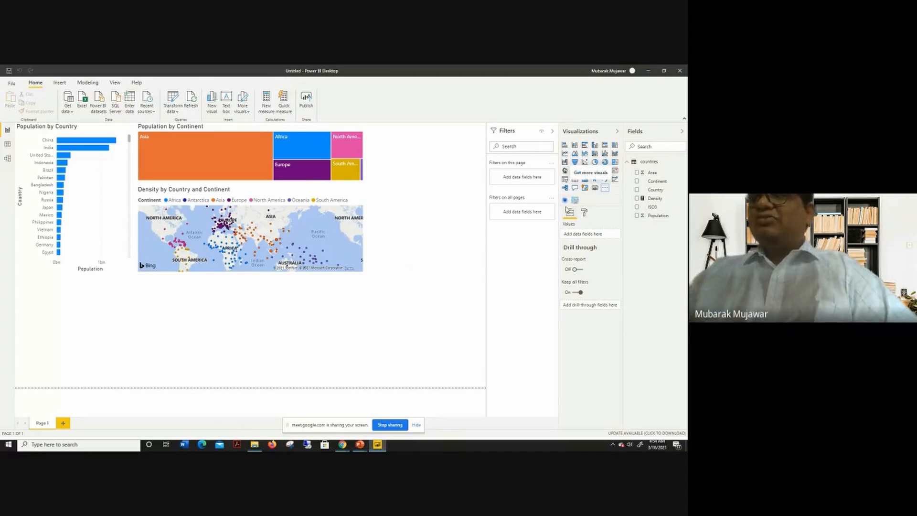
# Step: Insert a Drilldown Choropleth visual with Country as Locations and Population as Values, and widen it across the empty canvas area
pyautogui.click(576, 201)
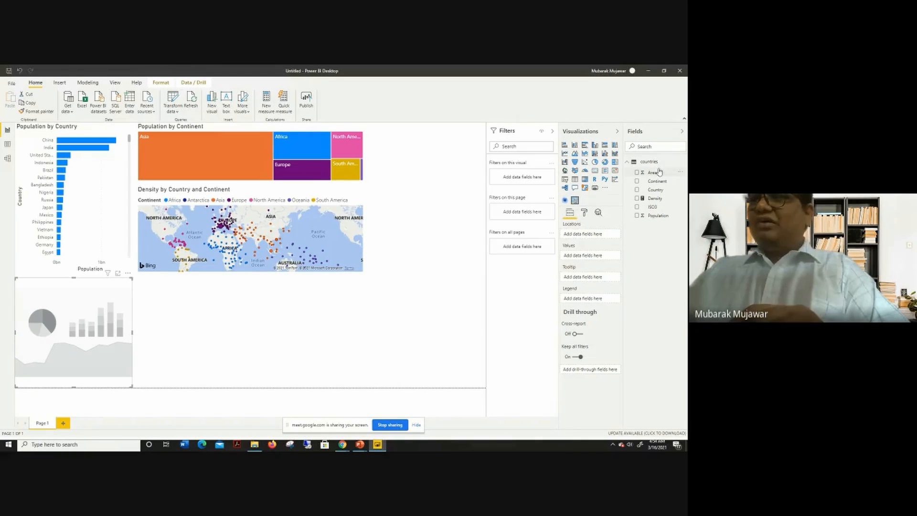
pyautogui.click(637, 189)
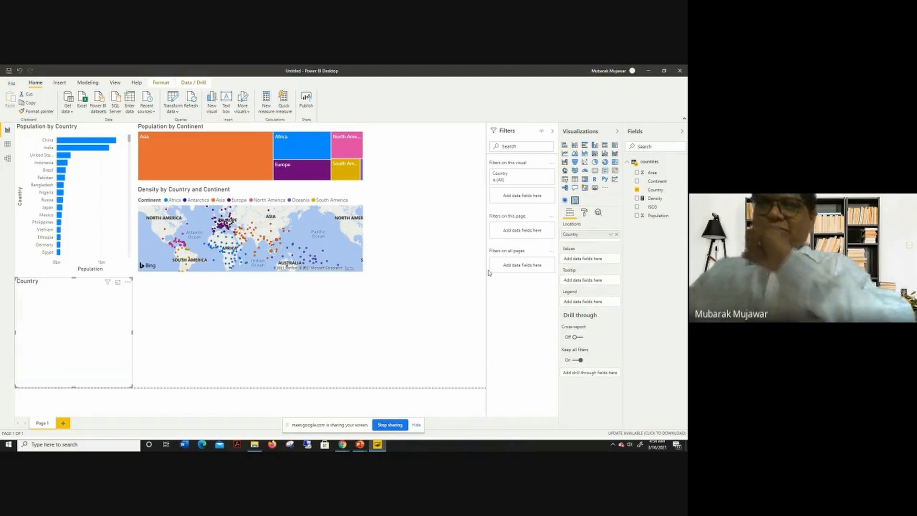
pyautogui.click(638, 216)
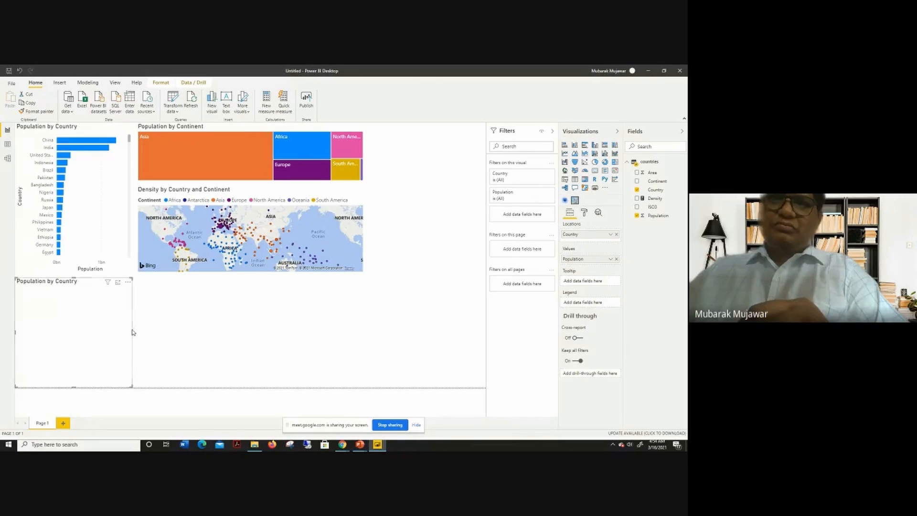
pyautogui.moveTo(133, 332); pyautogui.dragTo(244, 334)
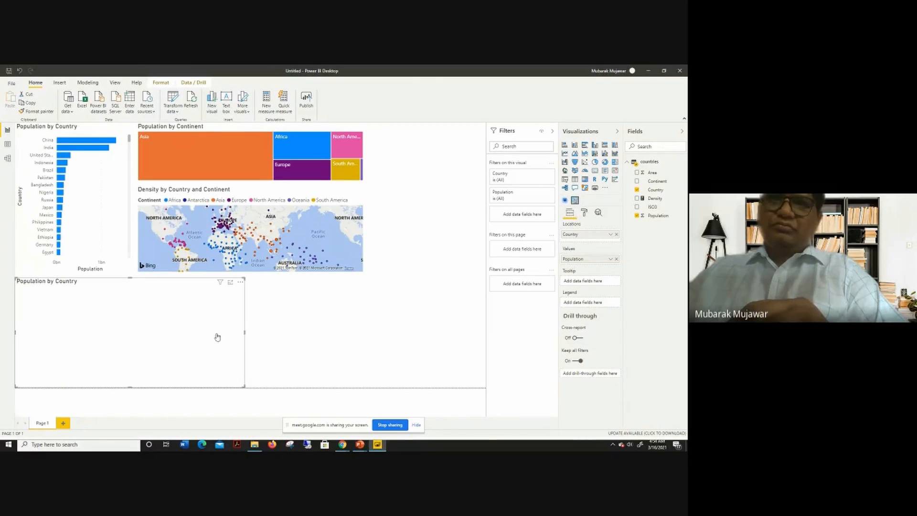
# Step: Show the choropleth's data as a table, and return to the report page
pyautogui.click(240, 282)
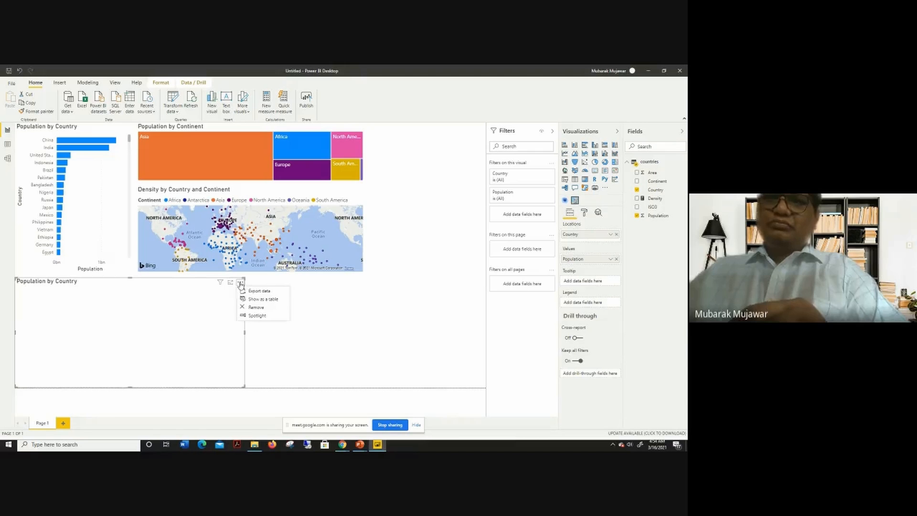
pyautogui.click(266, 299)
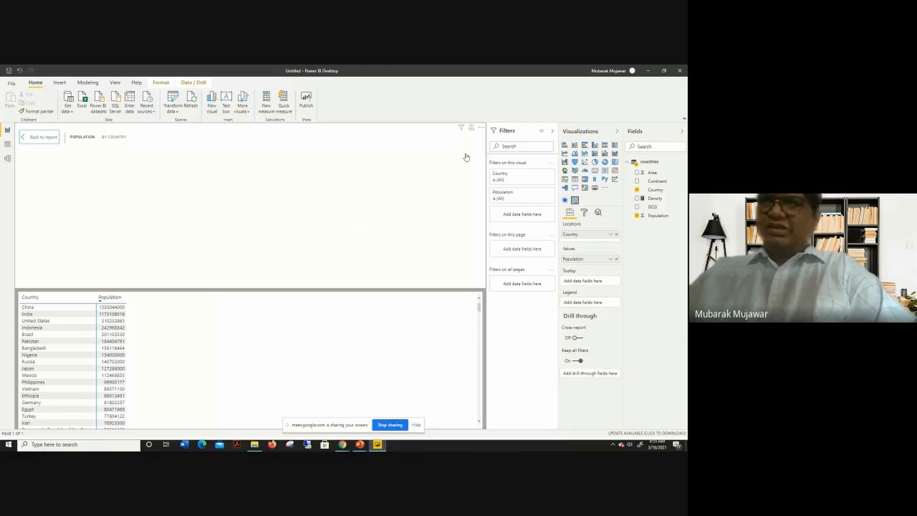
pyautogui.click(35, 138)
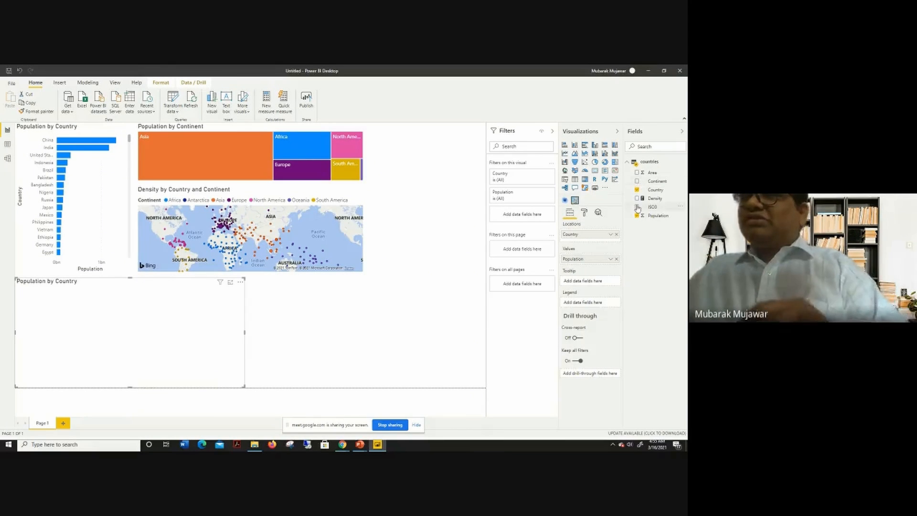
# Step: Try Continent as Locations and Density as Values in the choropleth instead of Country and Population, and delete the visual
pyautogui.click(636, 190)
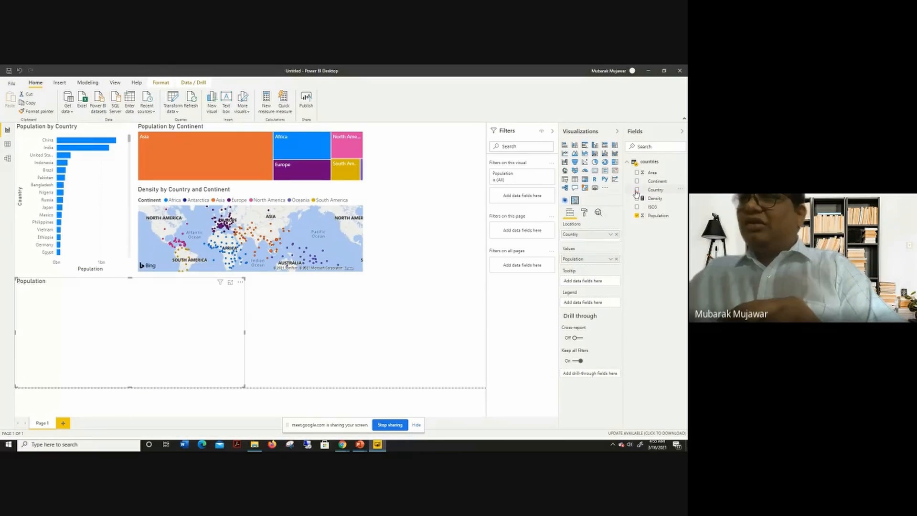
pyautogui.click(637, 216)
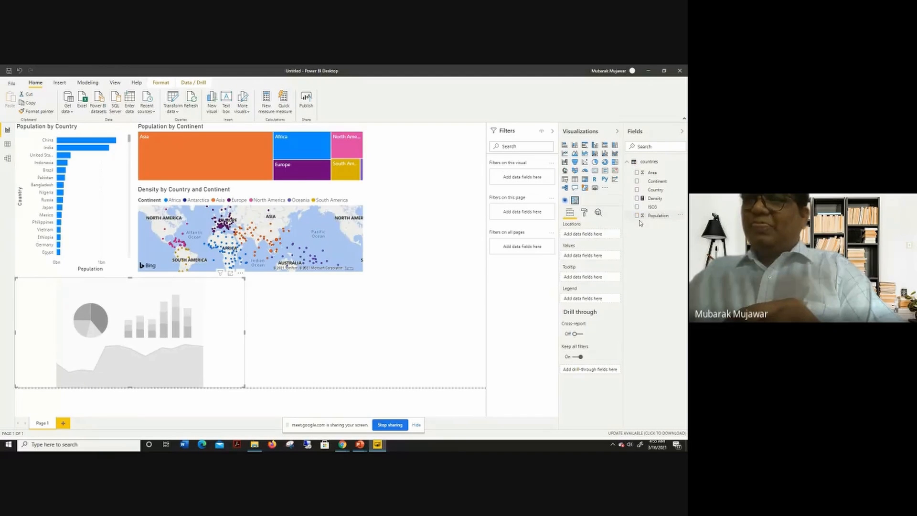
pyautogui.click(637, 181)
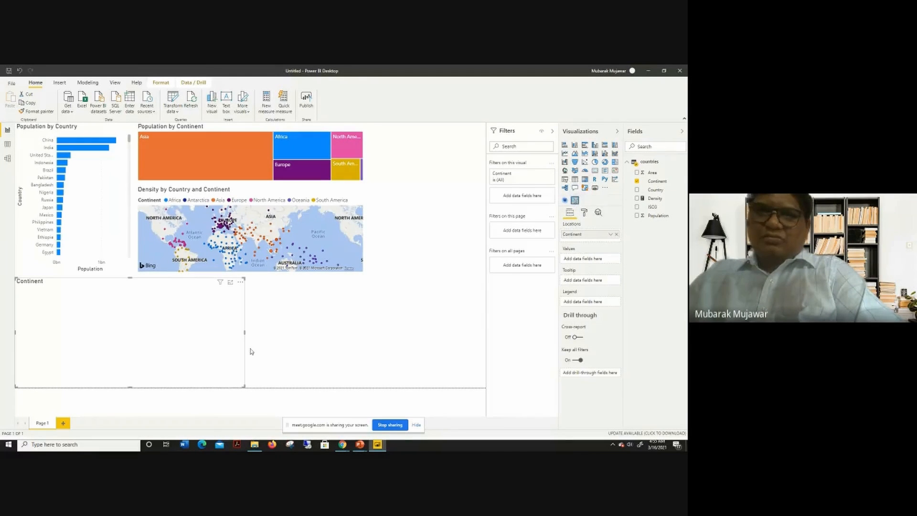
pyautogui.click(636, 198)
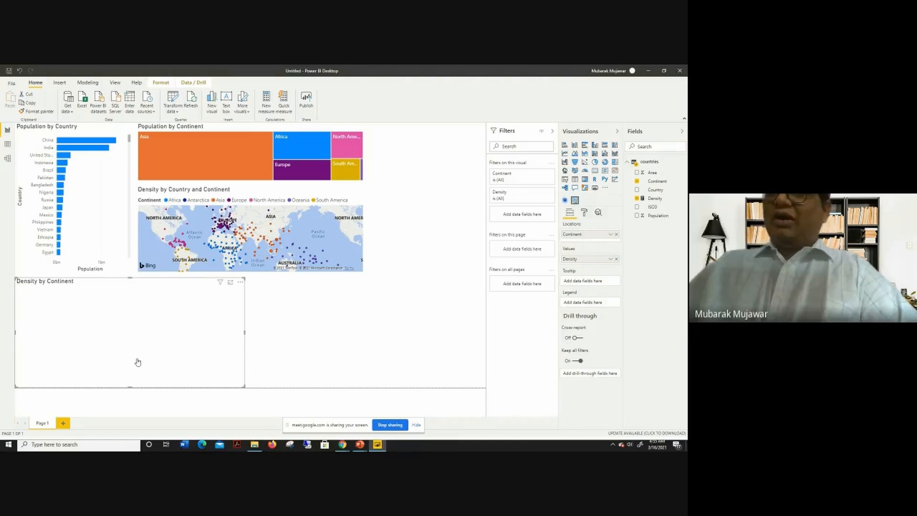
pyautogui.press('Delete')
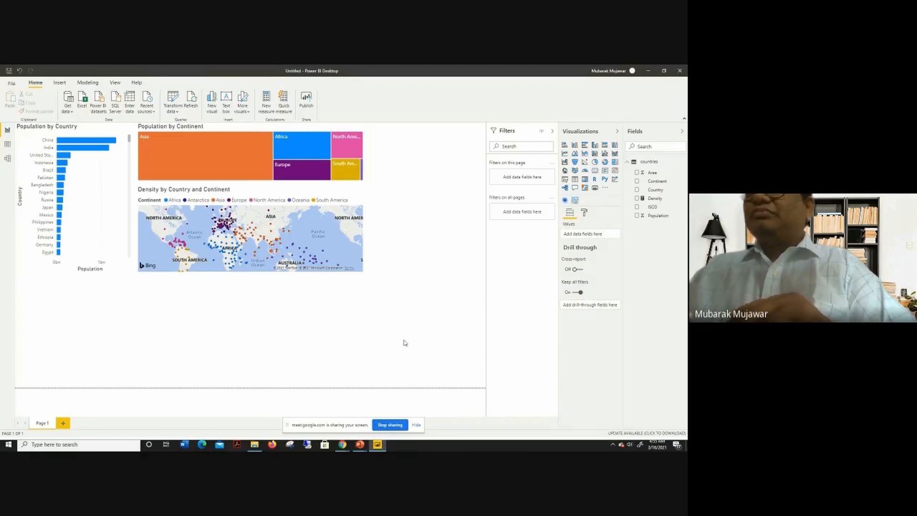
# Step: Insert a filled map in the empty canvas area with Continent as its Location and Density in Tooltips
pyautogui.click(575, 173)
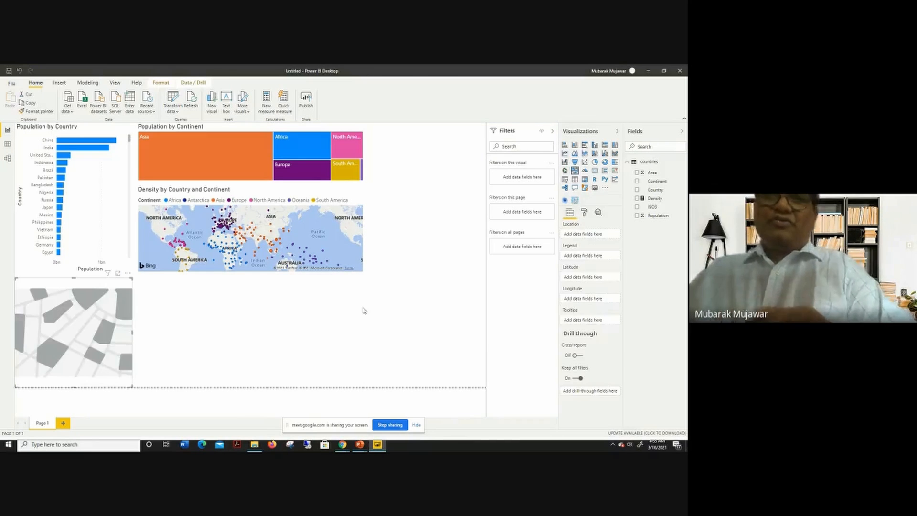
pyautogui.click(636, 181)
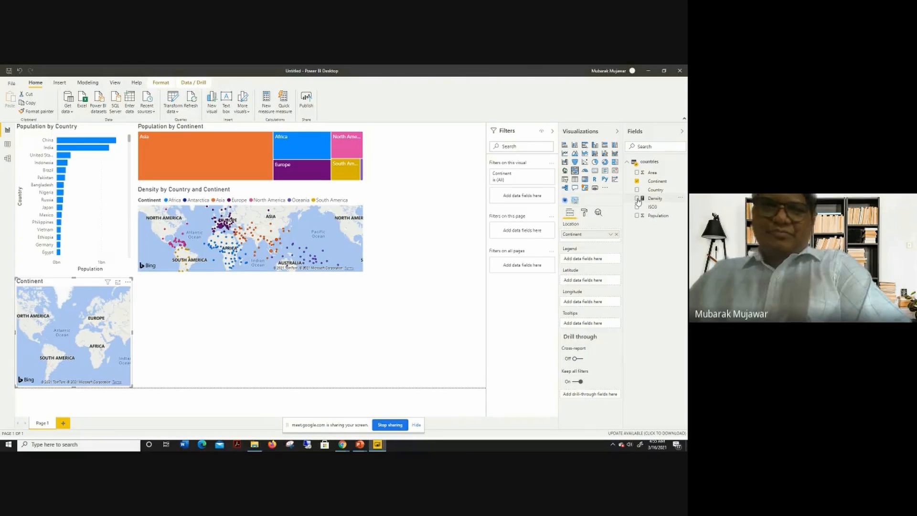
pyautogui.click(637, 199)
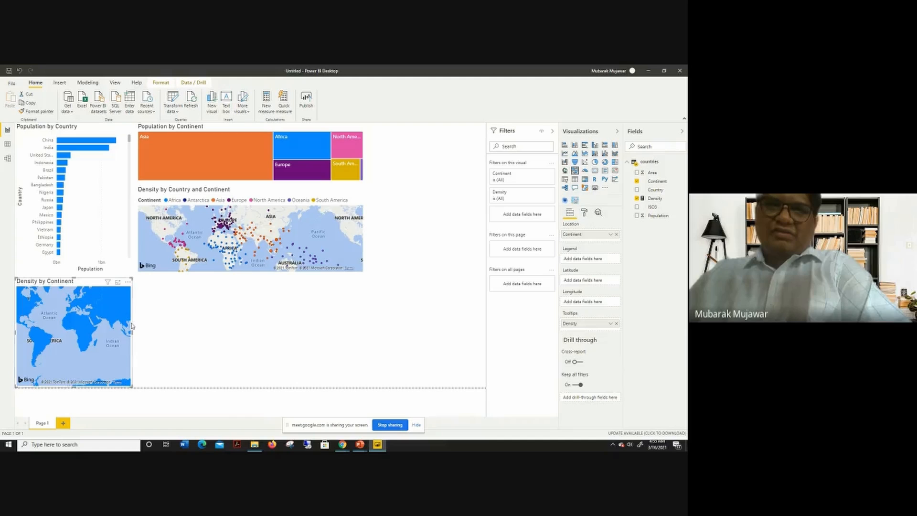
# Step: Move the filled map below the density map and widen it on both sides to fill most of the page width
pyautogui.moveTo(85, 283); pyautogui.dragTo(256, 282)
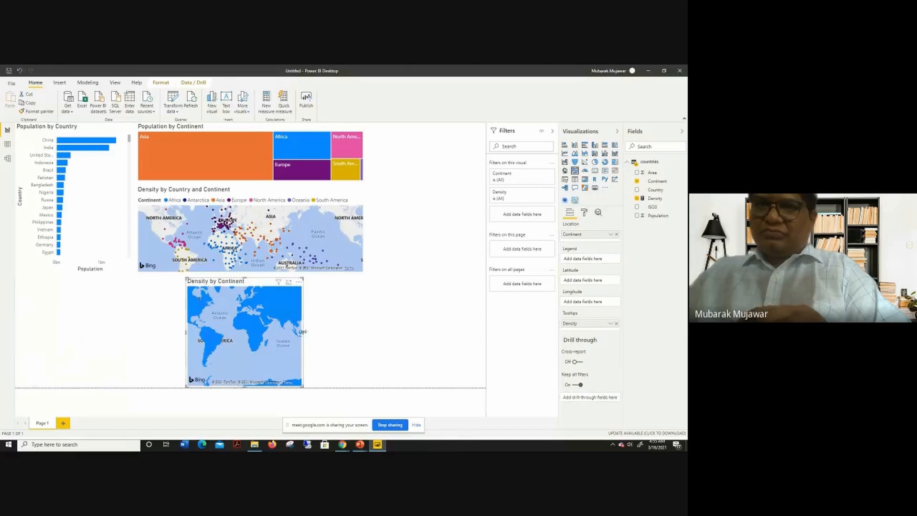
pyautogui.moveTo(303, 331); pyautogui.dragTo(443, 336)
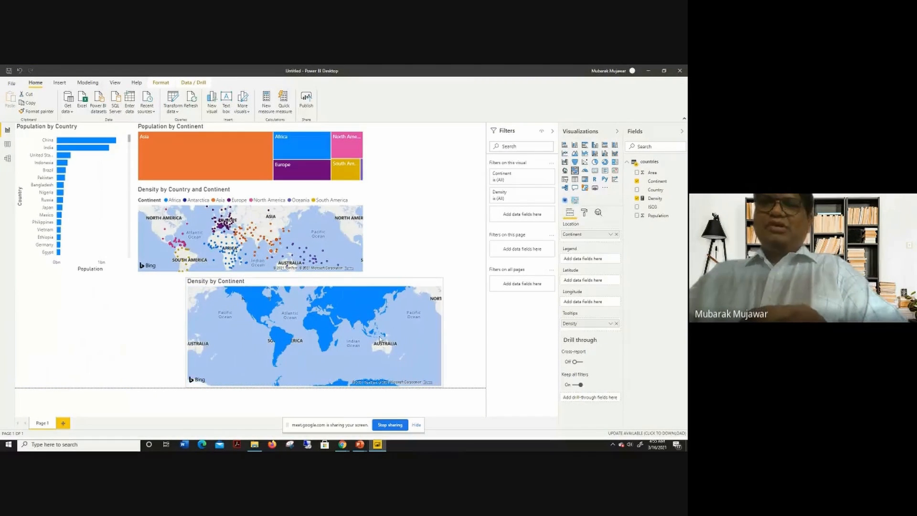
pyautogui.moveTo(185, 333); pyautogui.dragTo(111, 329)
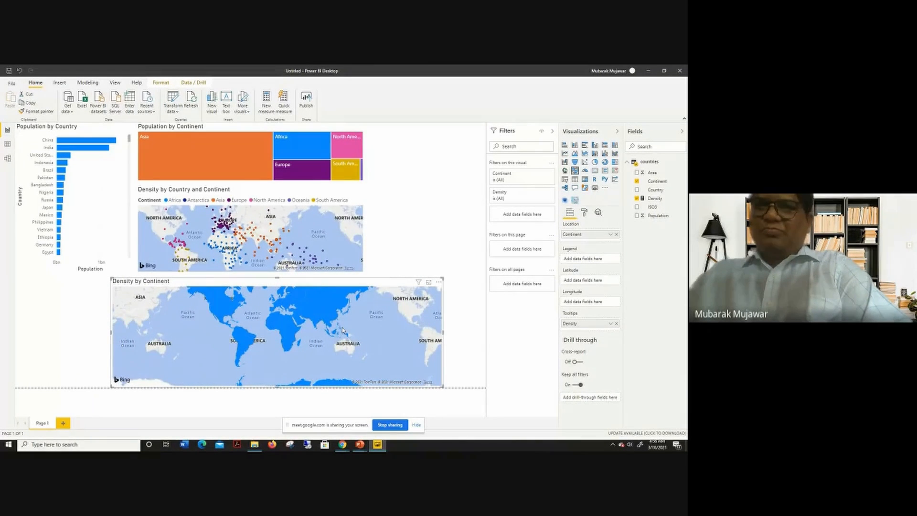
# Step: Replace Continent and Density in the filled map with Country as Location and Population in Tooltips
pyautogui.click(637, 182)
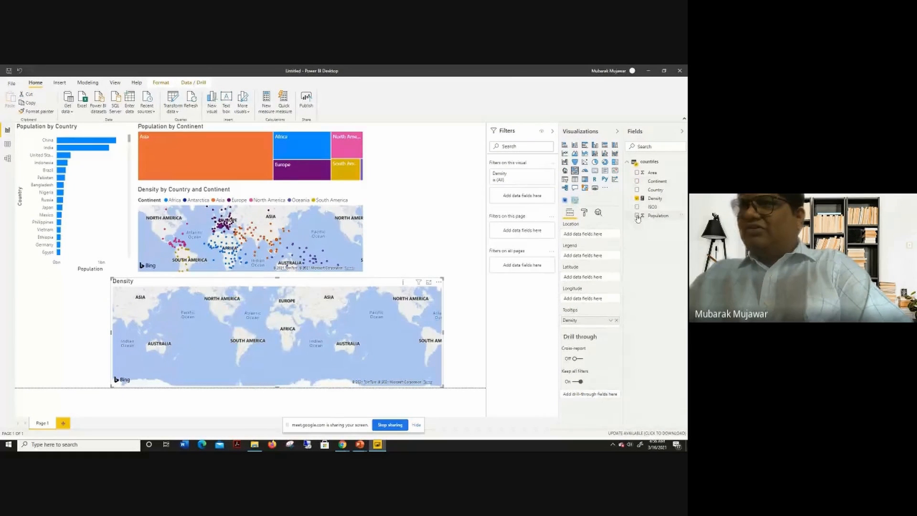
pyautogui.click(637, 198)
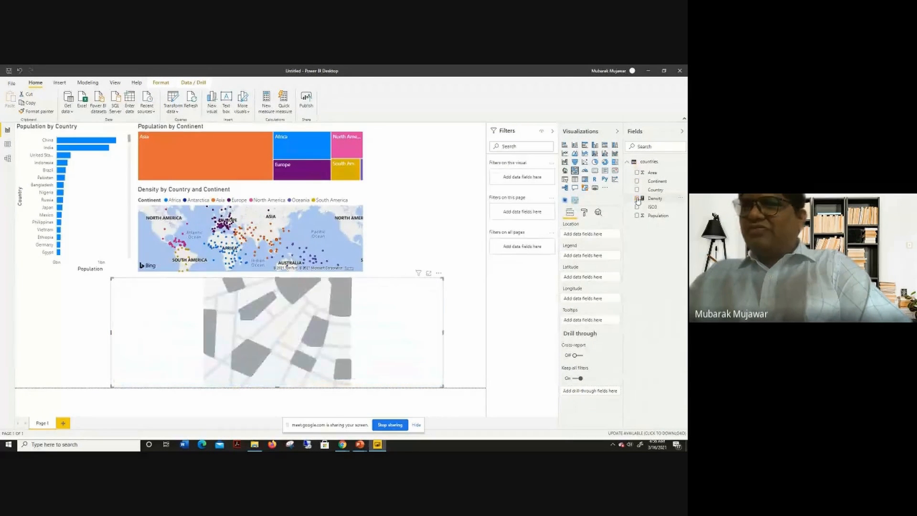
pyautogui.click(636, 189)
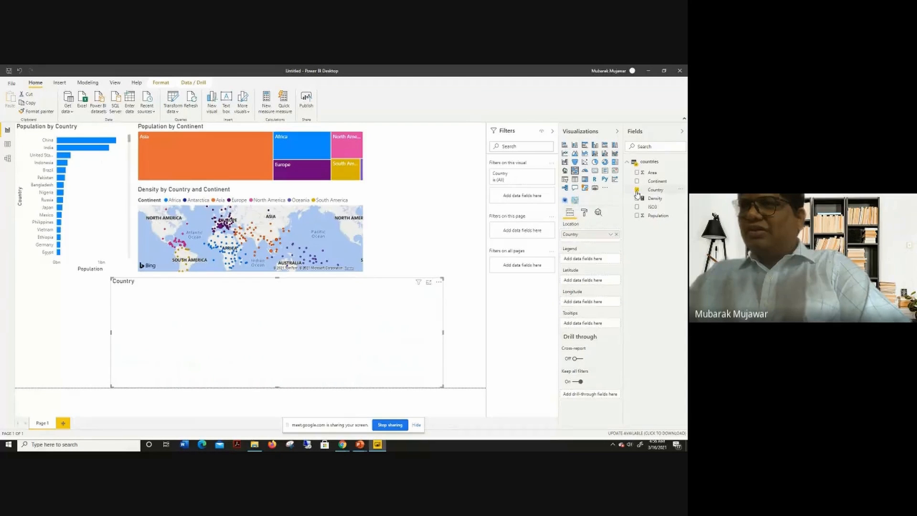
pyautogui.click(637, 216)
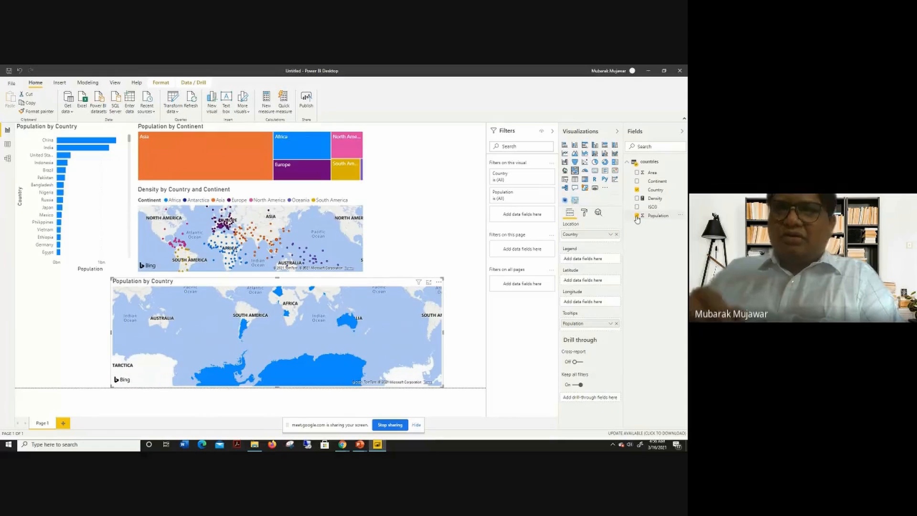
# Step: Examine the filled map's country coverage, and cross-highlight it by Africa and by Asia from the treemap
pyautogui.scroll(3, 343, 353)
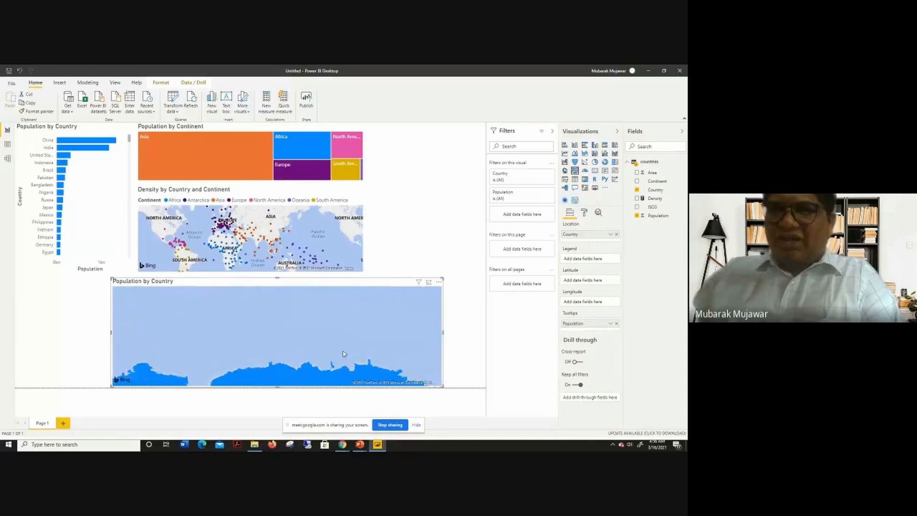
pyautogui.scroll(1, 343, 354)
pyautogui.scroll(-3, 343, 341)
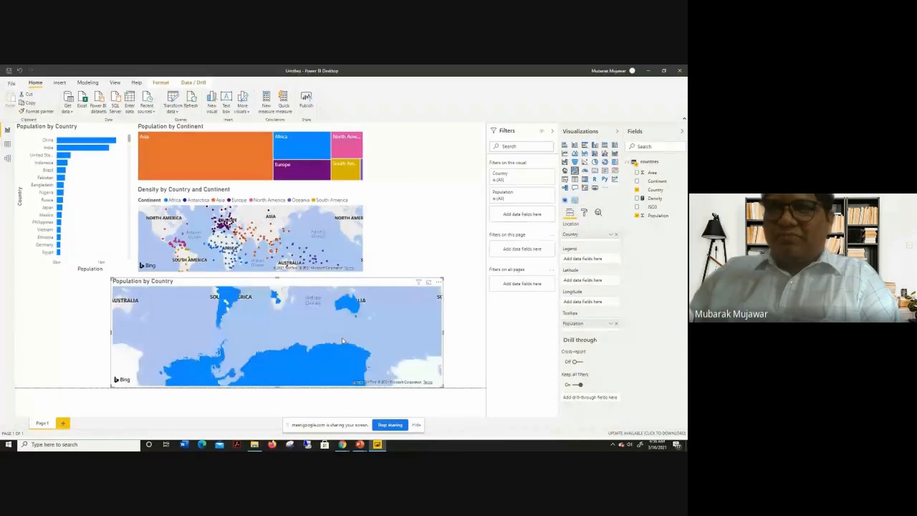
pyautogui.moveTo(312, 325); pyautogui.dragTo(319, 379)
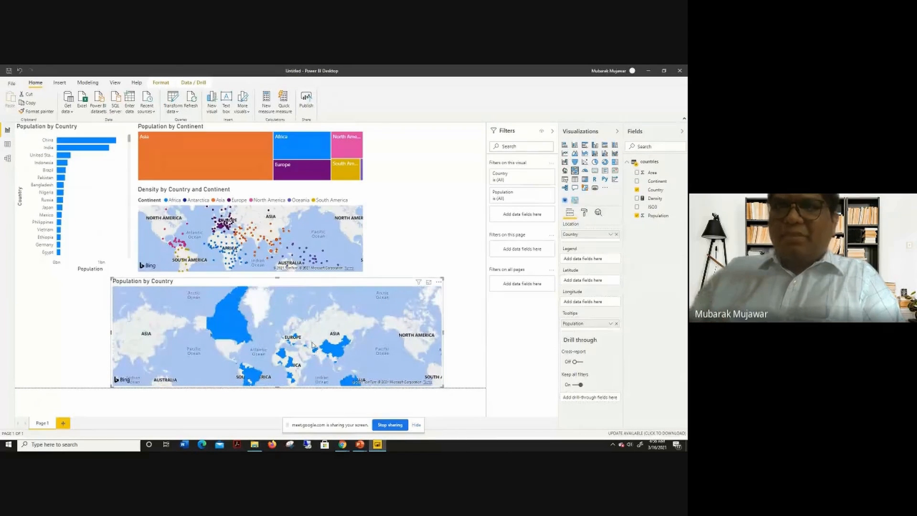
pyautogui.moveTo(313, 344); pyautogui.dragTo(312, 291)
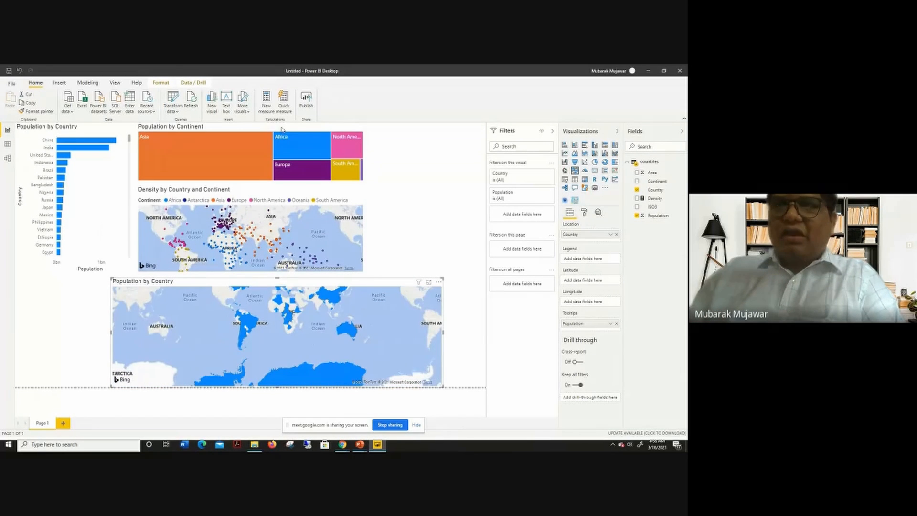
pyautogui.click(302, 144)
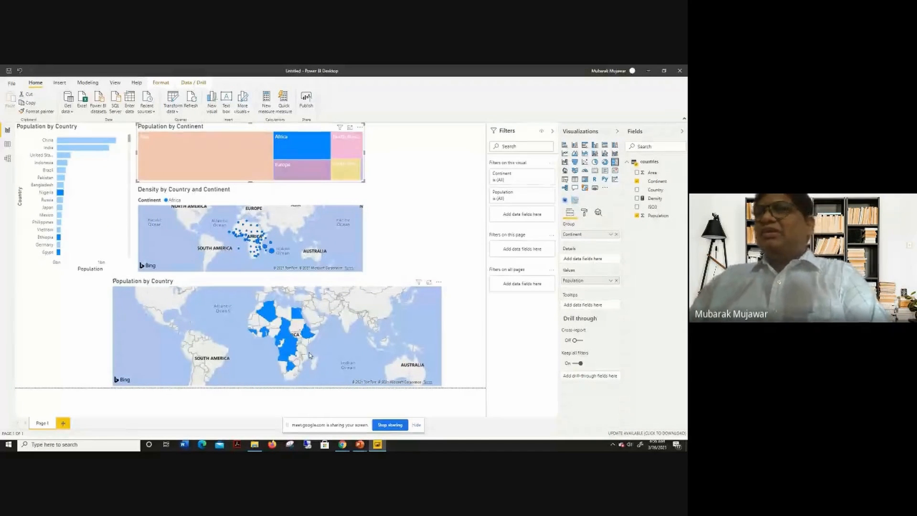
pyautogui.click(204, 159)
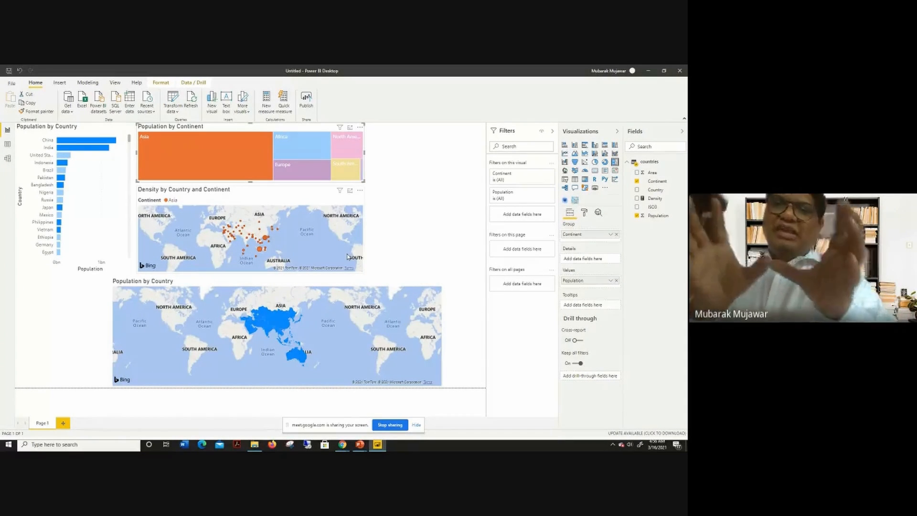
# Step: Delete the filled map, and expand the density map into the lower-right corner of the report page
pyautogui.click(346, 355)
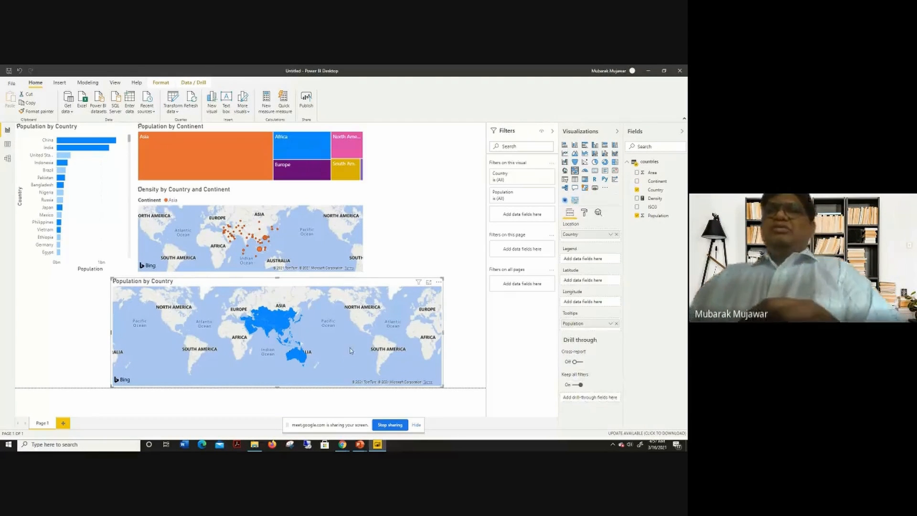
pyautogui.press('Delete')
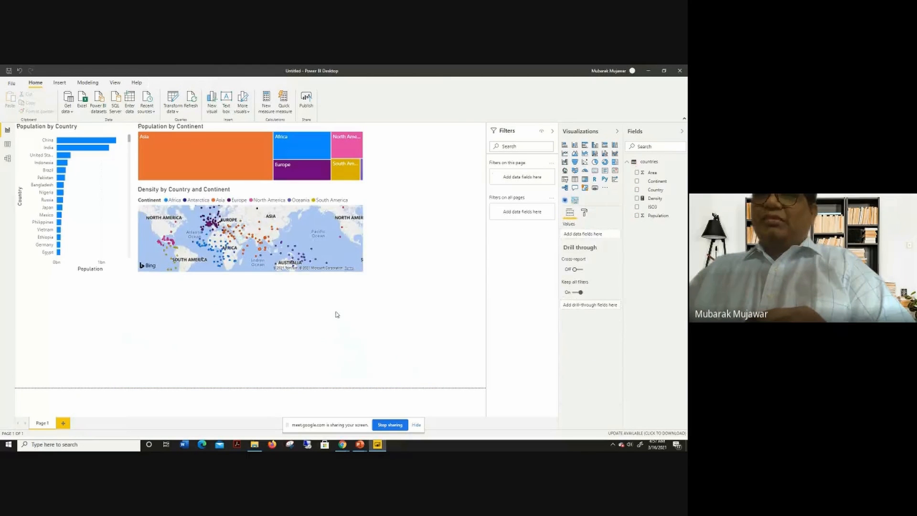
pyautogui.click(332, 251)
pyautogui.moveTo(362, 271); pyautogui.dragTo(455, 329)
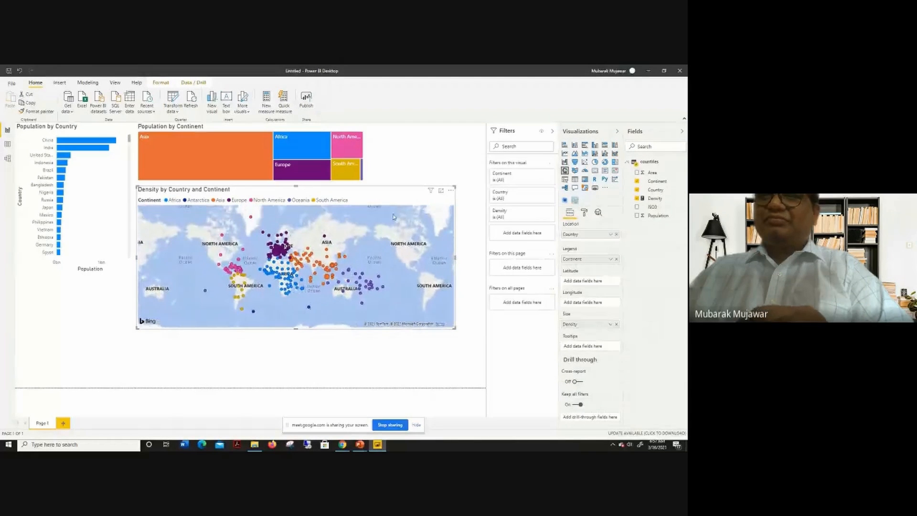
pyautogui.moveTo(383, 198); pyautogui.dragTo(413, 255)
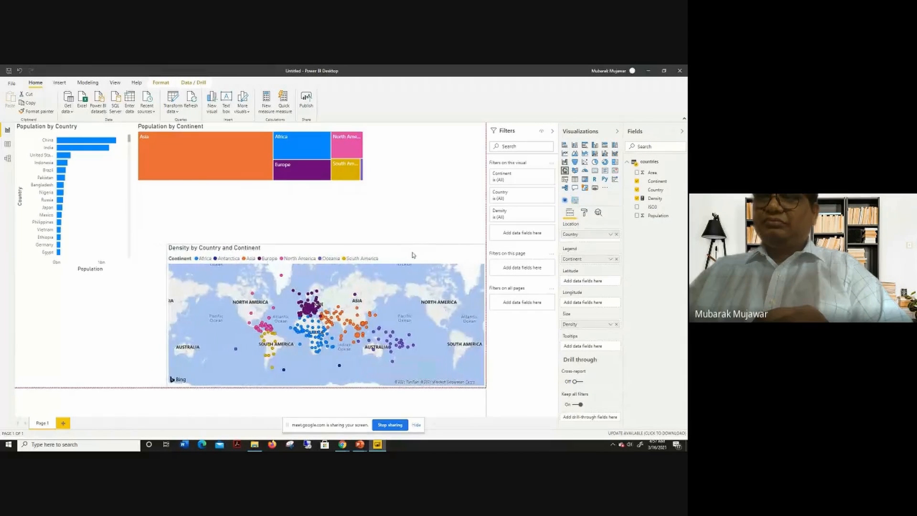
# Step: Align the treemap above the density map, enlarge it to fill the space up to the page edge, and clear its Asia highlight
pyautogui.click(252, 155)
pyautogui.moveTo(252, 155); pyautogui.dragTo(283, 173)
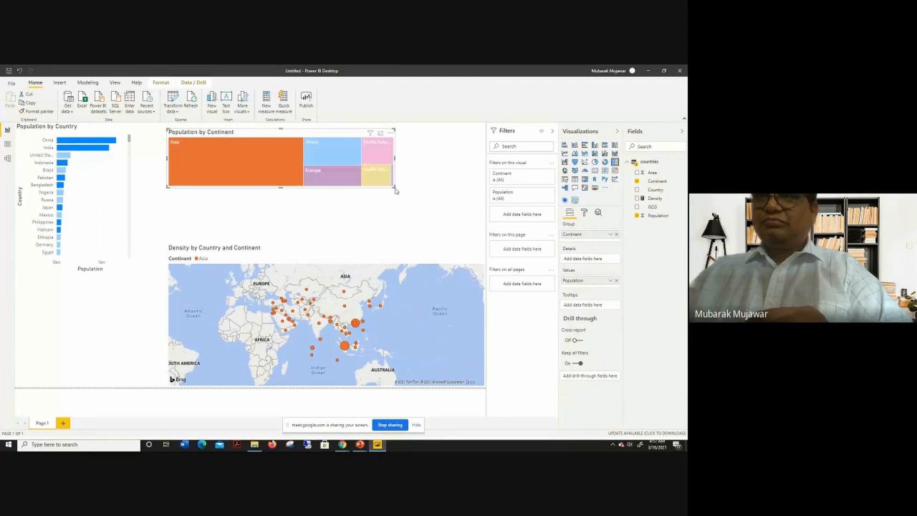
pyautogui.moveTo(395, 190); pyautogui.dragTo(446, 221)
pyautogui.moveTo(472, 233); pyautogui.dragTo(485, 242)
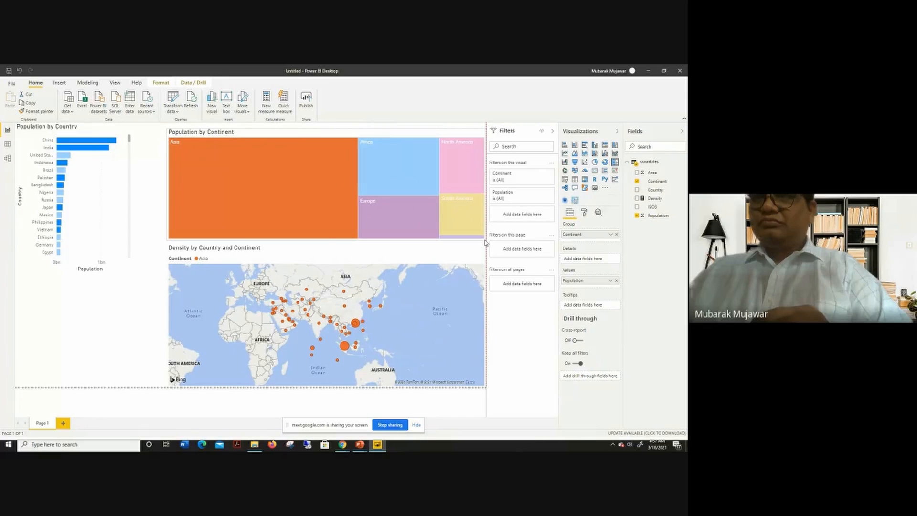
pyautogui.click(123, 362)
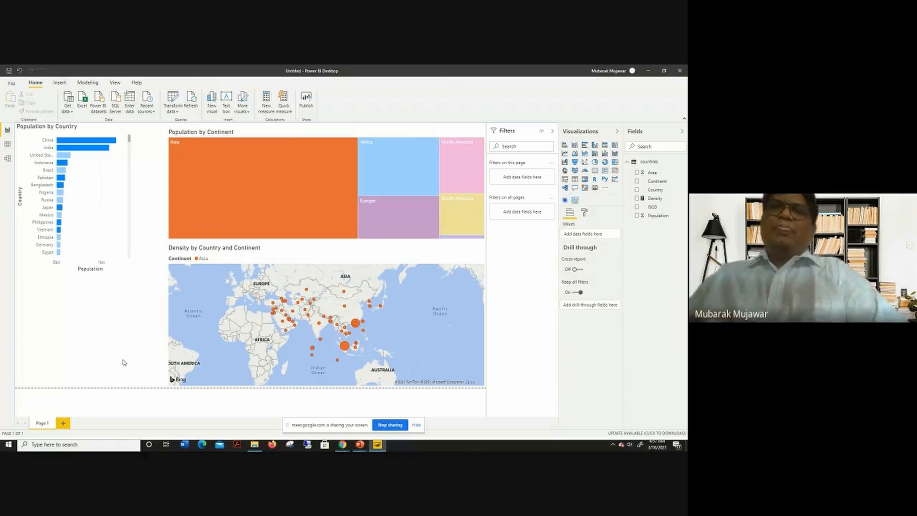
pyautogui.click(261, 200)
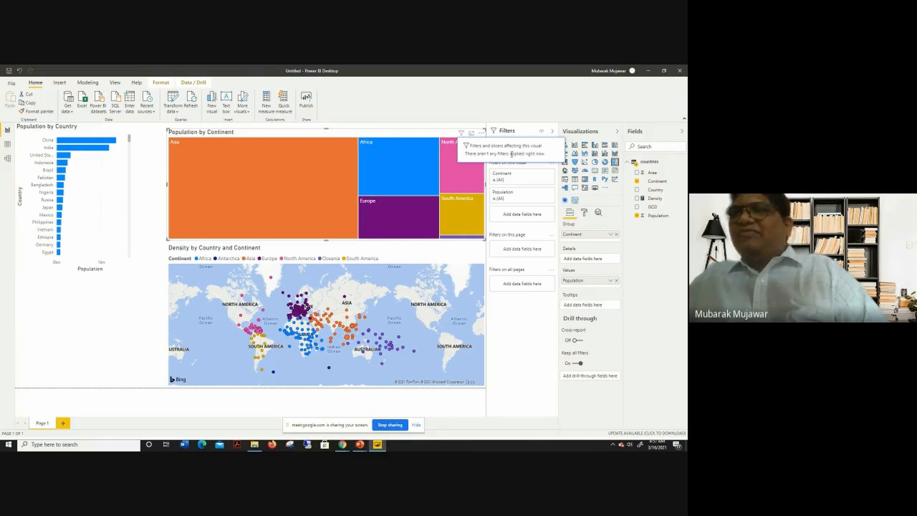
# Step: Try to filter the page by Density, and add Population as the page-level filter instead
pyautogui.click(108, 343)
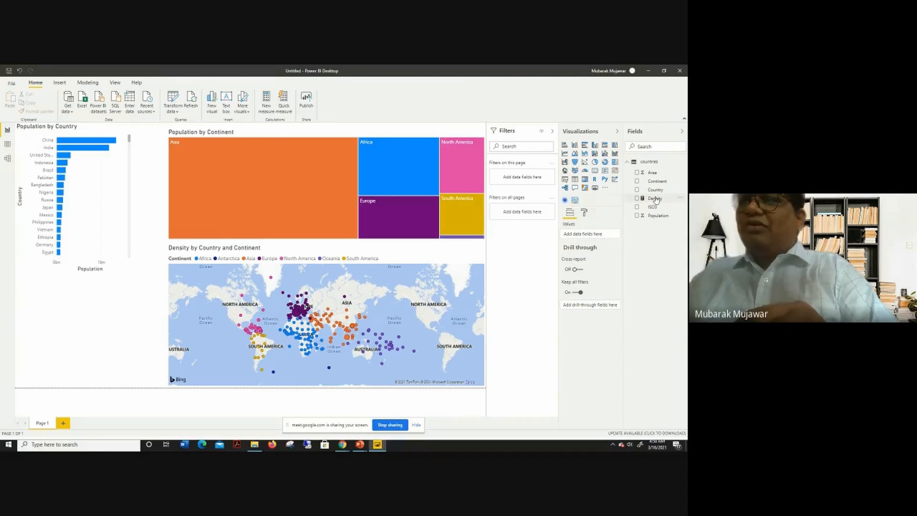
pyautogui.moveTo(657, 200); pyautogui.dragTo(522, 177)
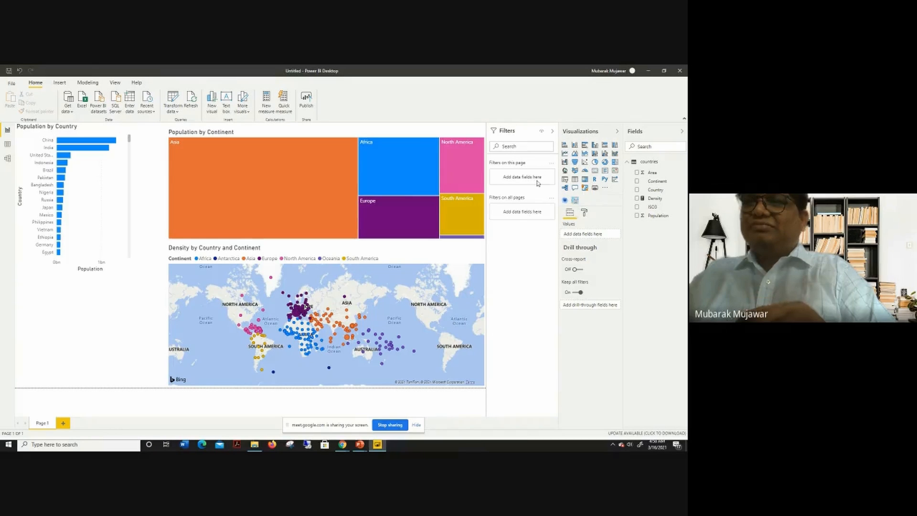
pyautogui.moveTo(657, 215); pyautogui.dragTo(525, 175)
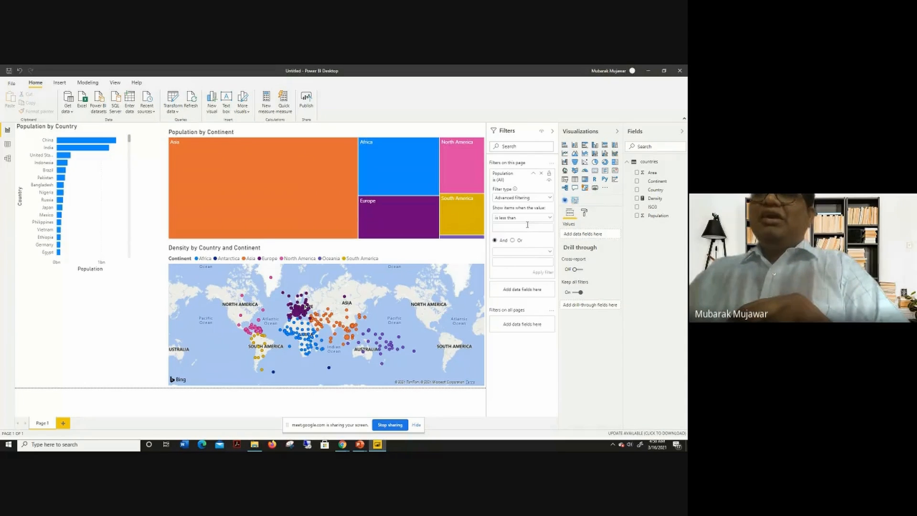
# Step: Set the Population page filter to show values greater than 24000000, and apply it
pyautogui.click(549, 219)
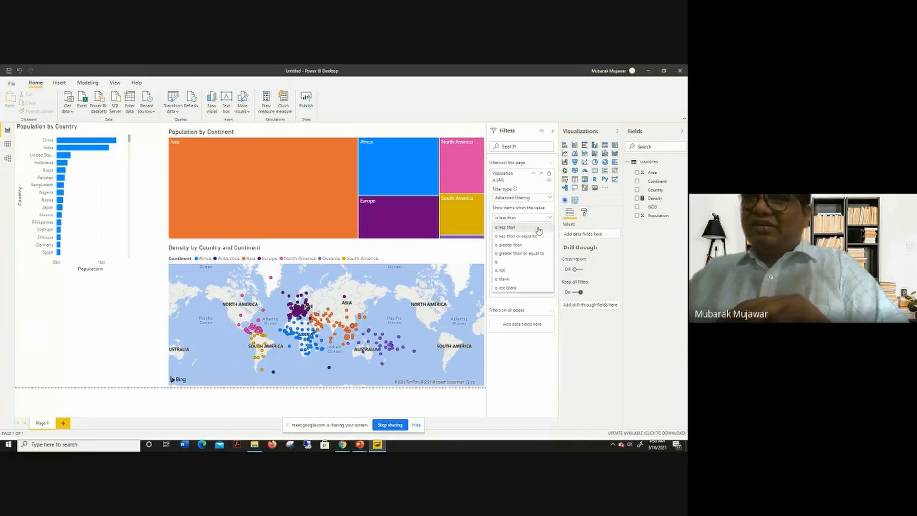
pyautogui.click(522, 245)
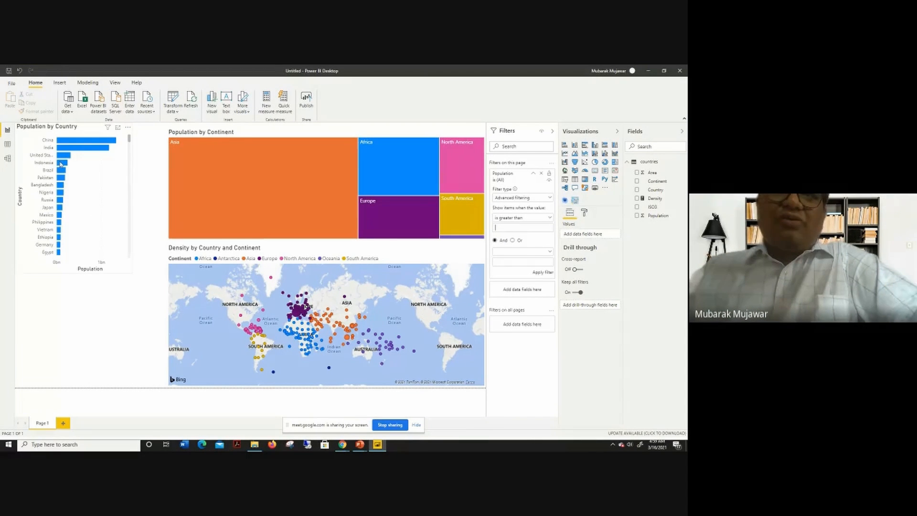
pyautogui.moveTo(60, 164)
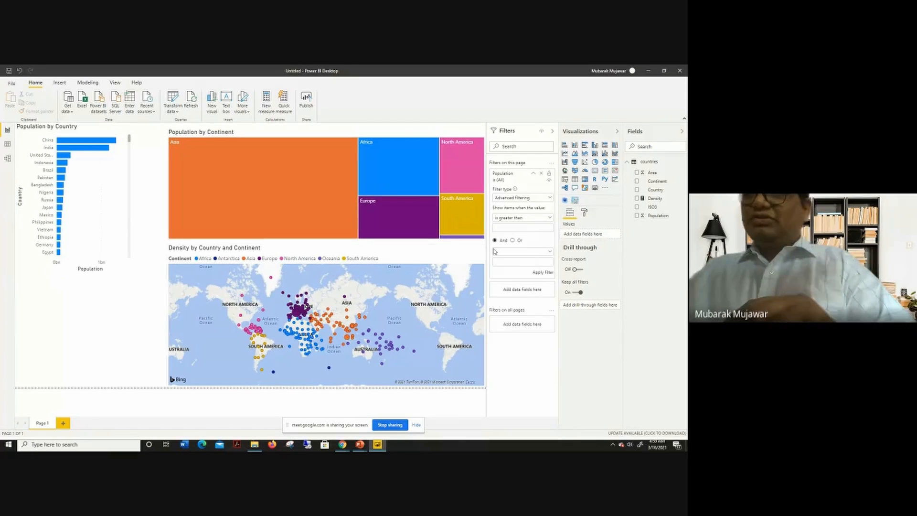
pyautogui.write('2')
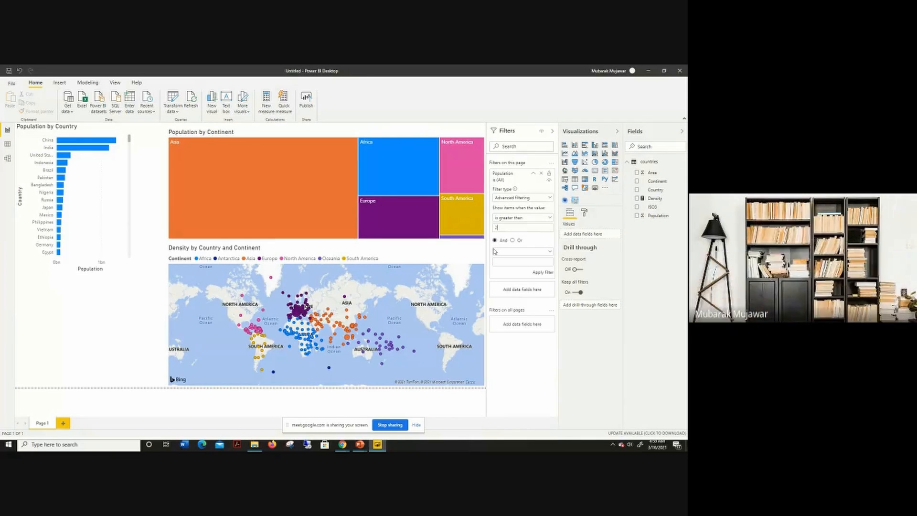
pyautogui.write('4000')
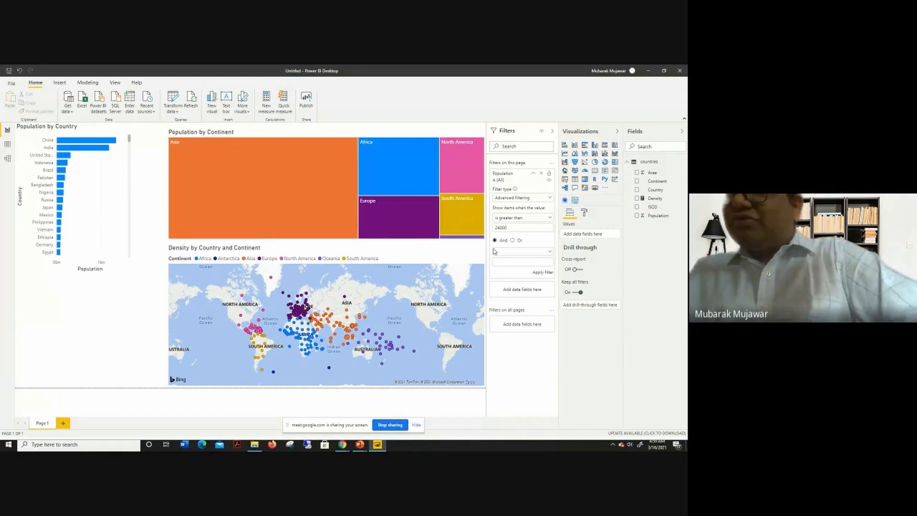
pyautogui.write('000')
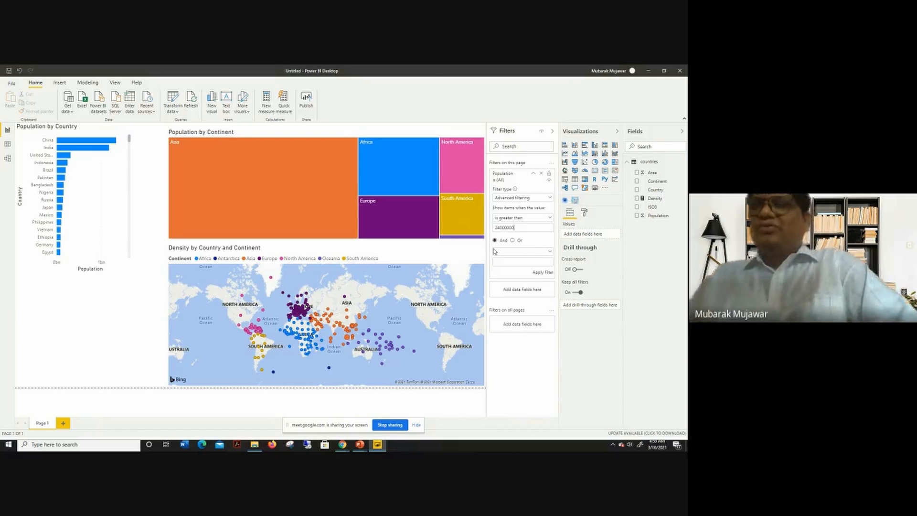
pyautogui.click(546, 273)
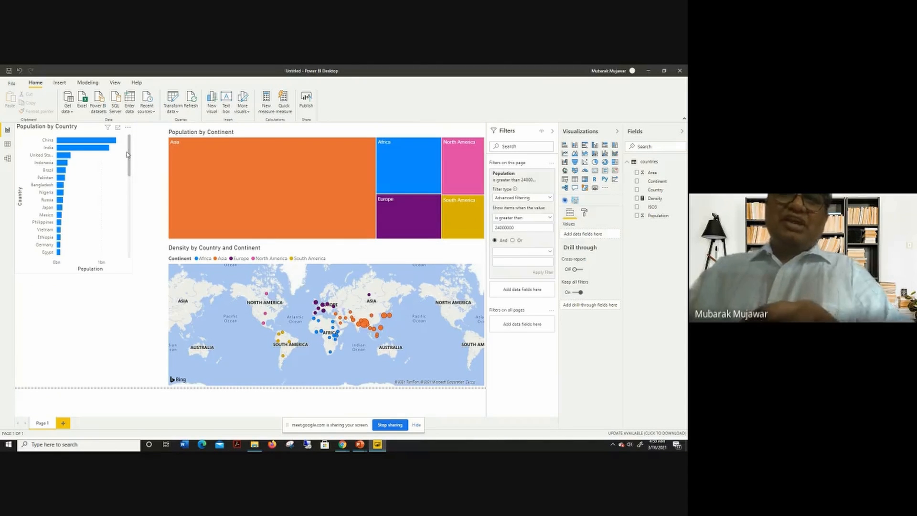
# Step: Try 240000000 as the Population page filter's threshold, and set it back to 24000000
pyautogui.moveTo(128, 156)
pyautogui.mouseDown()
pyautogui.moveTo(126, 251)
pyautogui.moveTo(128, 143)
pyautogui.mouseUp()
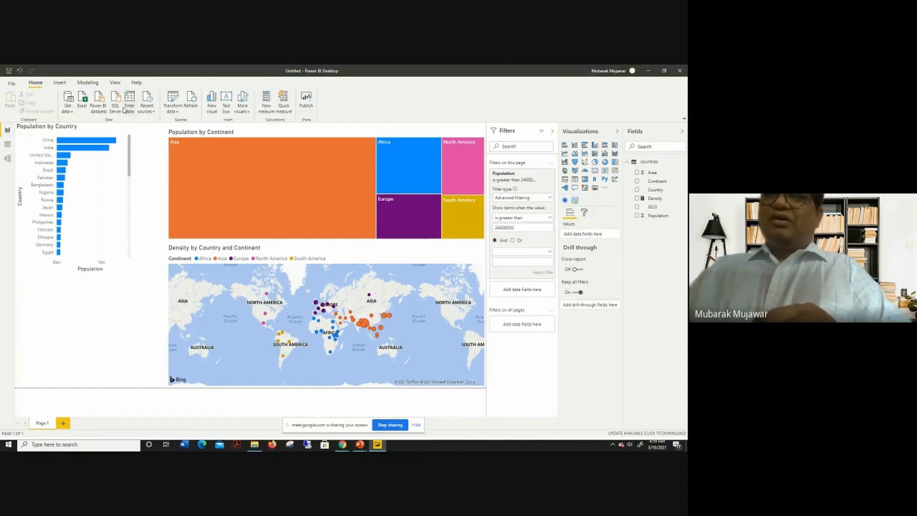
pyautogui.click(528, 229)
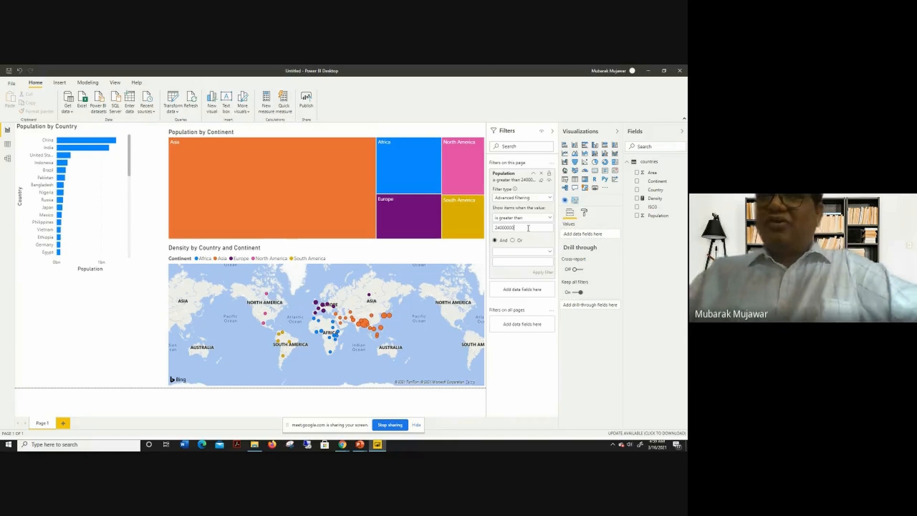
pyautogui.write('0')
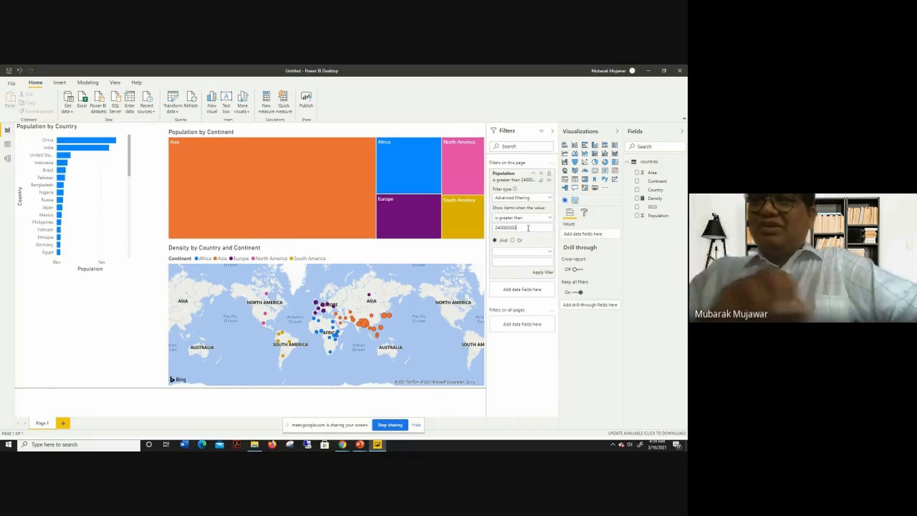
pyautogui.click(546, 273)
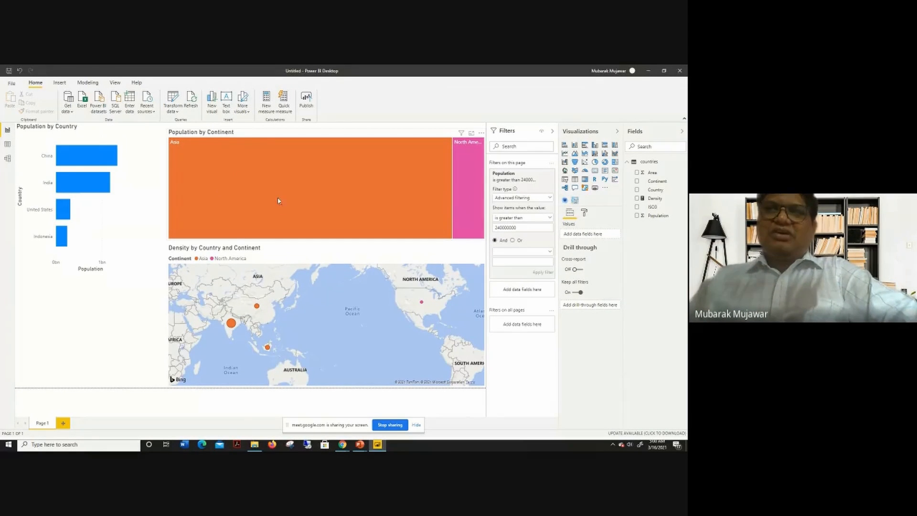
pyautogui.moveTo(470, 197)
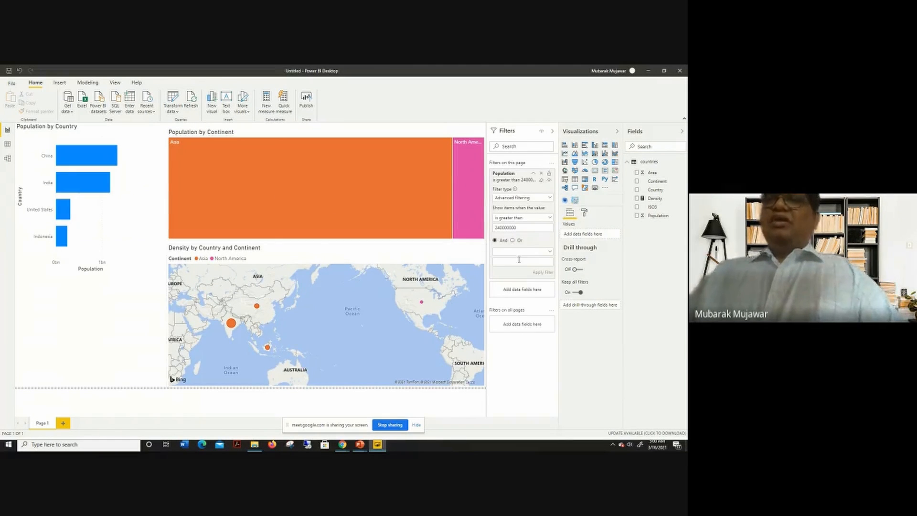
pyautogui.press('BackSpace')
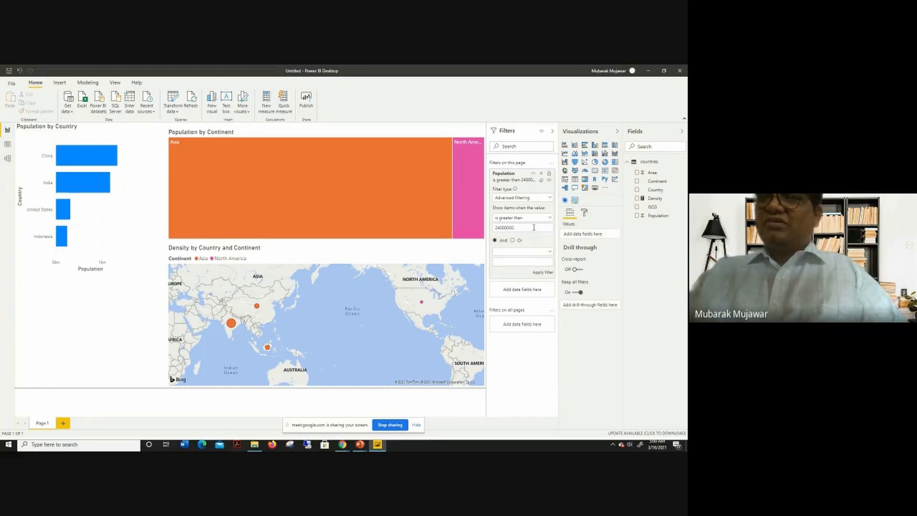
pyautogui.click(541, 273)
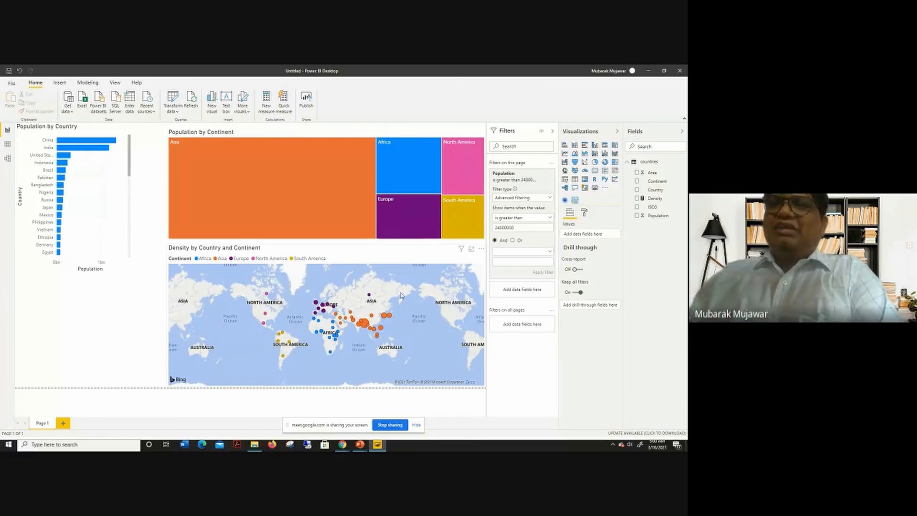
# Step: Cross-highlight the filtered visuals by Europe from the treemap, and clear the highlight
pyautogui.moveTo(405, 216)
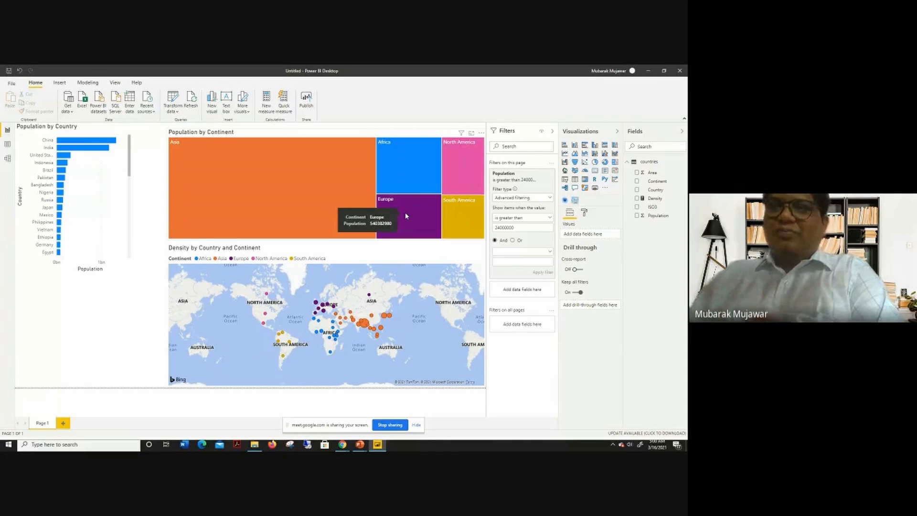
pyautogui.click(405, 216)
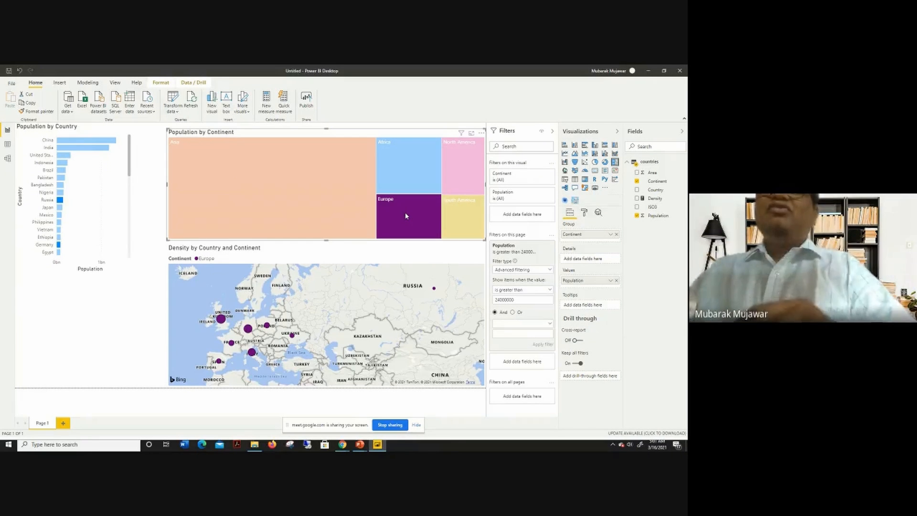
pyautogui.click(406, 215)
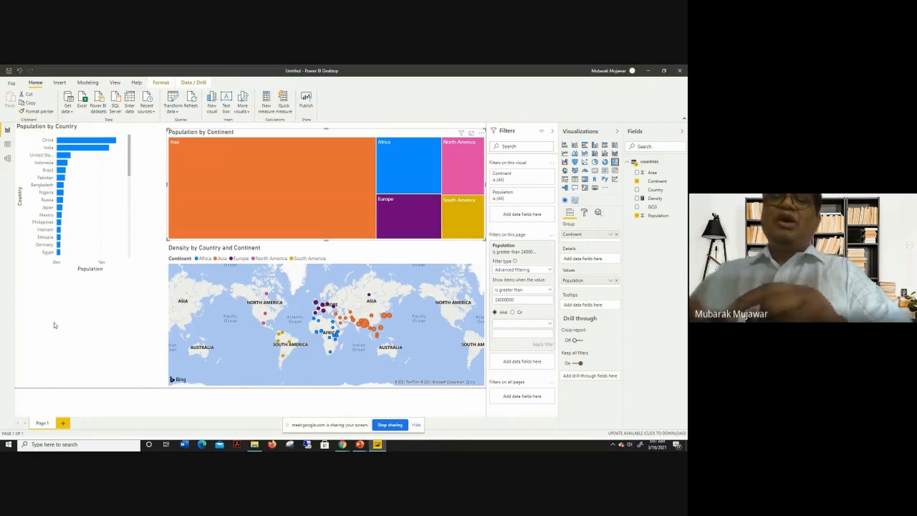